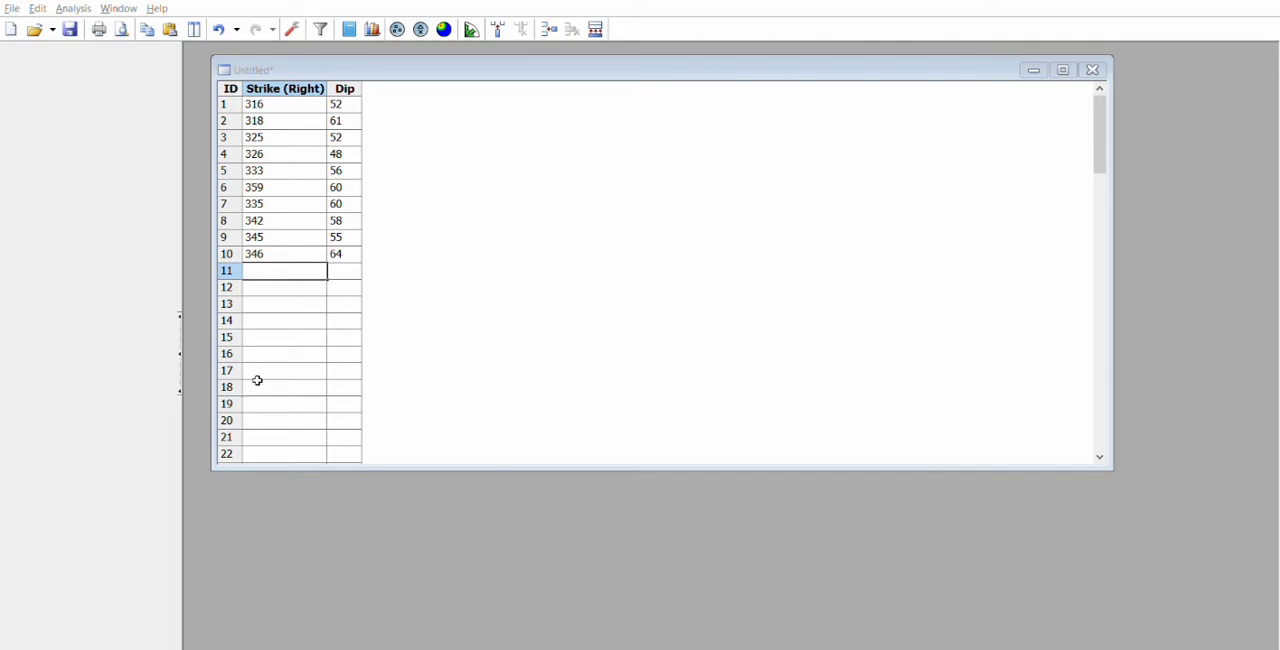
Step: Paste the ten strike/dip pairs from 248/60 to 262/70 starting at row 11 and generate a contoured stereonet plot
{"action": "key", "text": "alt+Tab"}
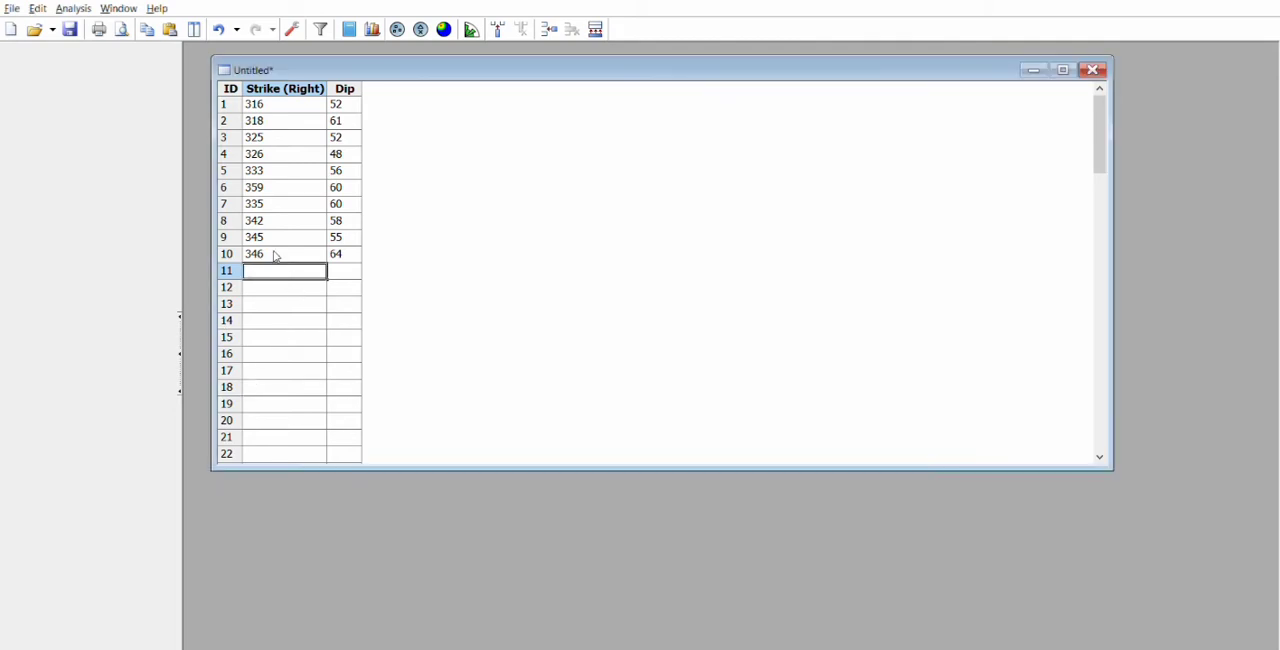
{"action": "key", "text": "ctrl+v"}
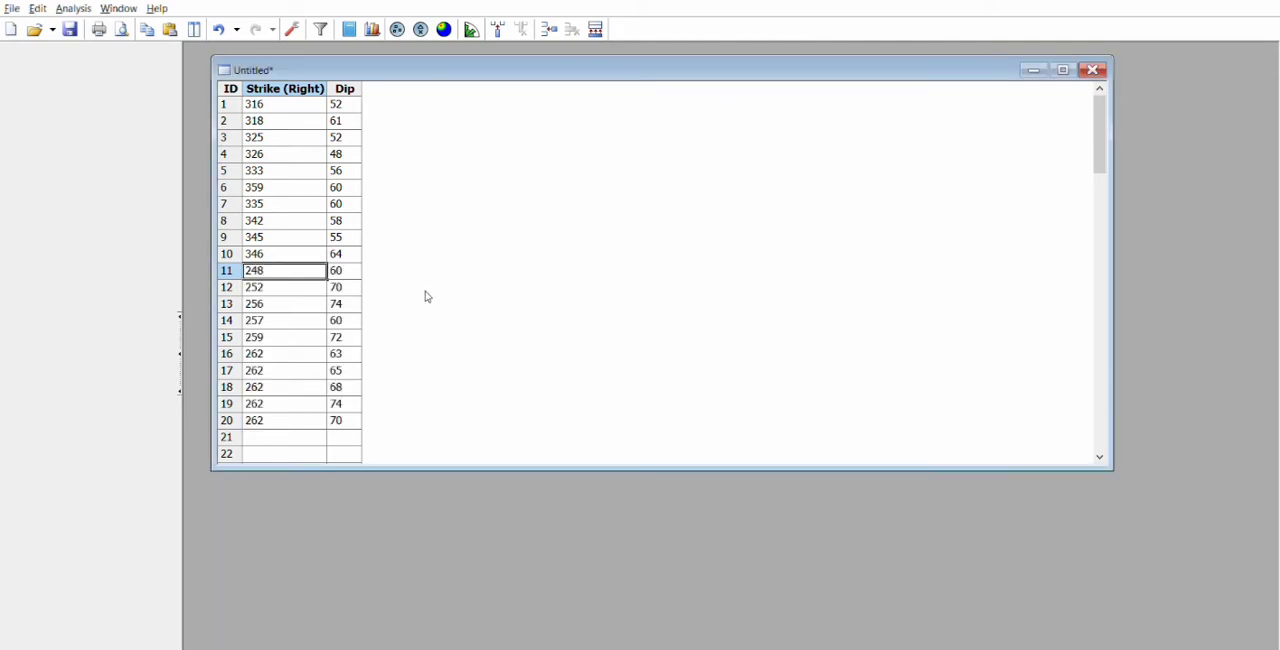
{"action": "left_click", "coordinate": [444, 29]}
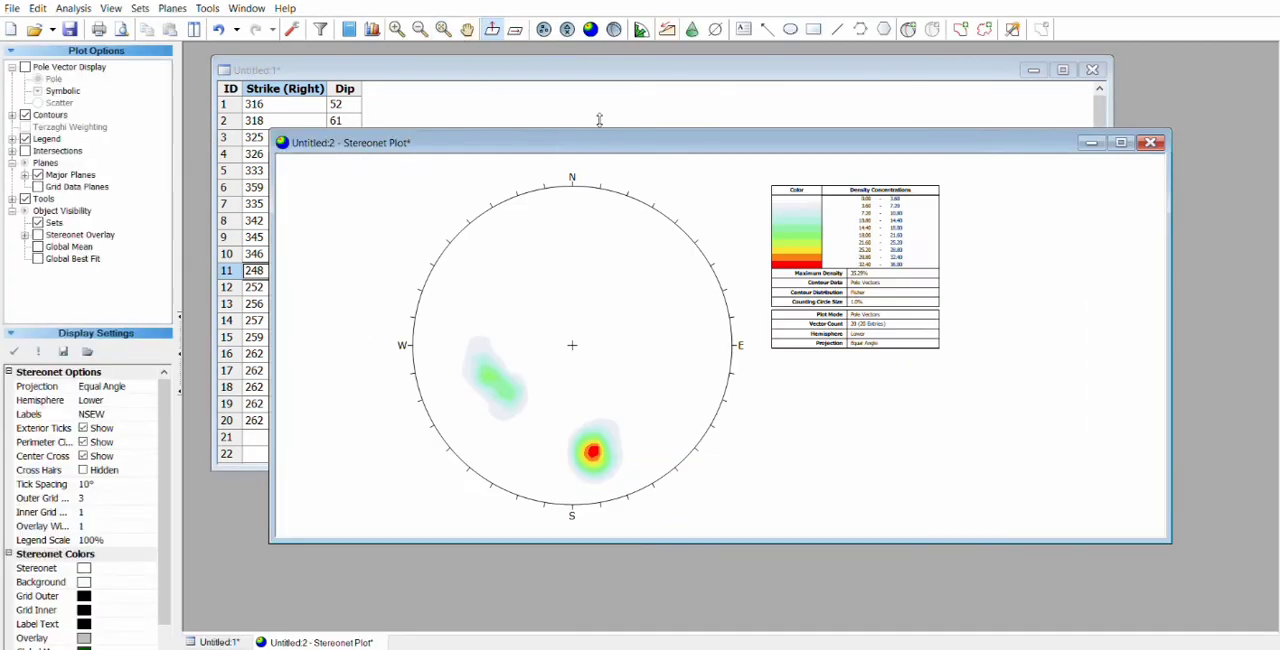
{"action": "left_click_drag", "start_coordinate": [592, 132], "coordinate": [518, 58]}
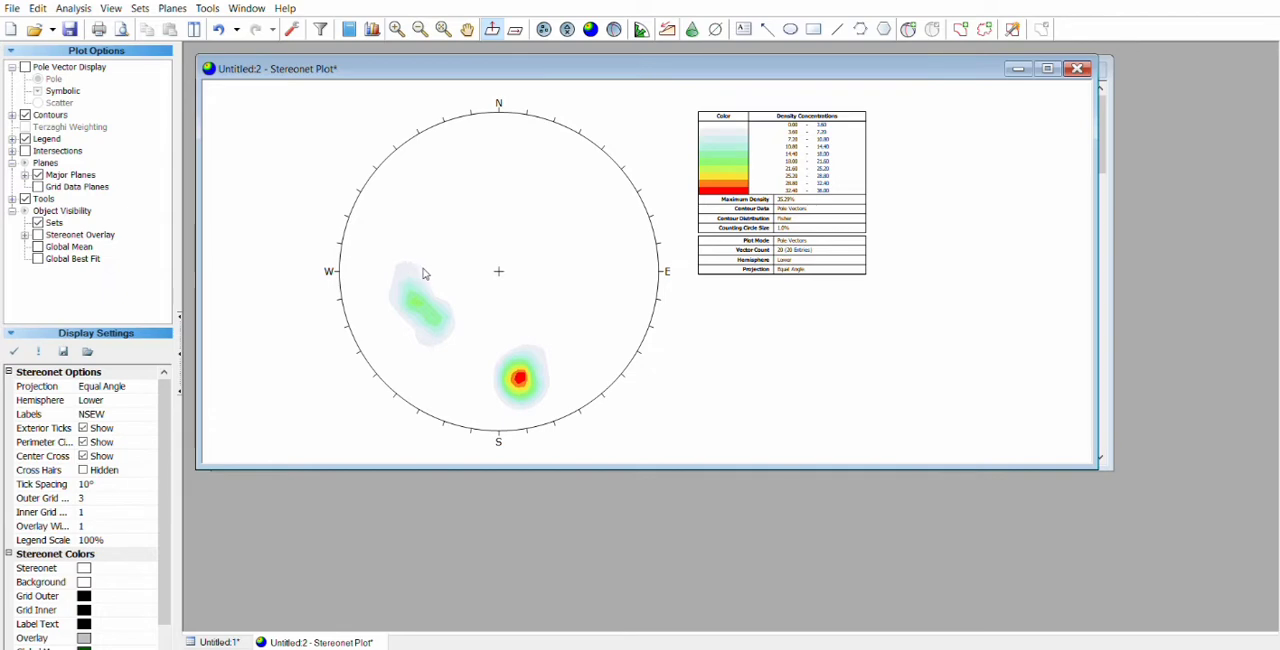
Step: Add a plane labelled GF with its pole at the centre of the southern, red density concentration
{"action": "left_click", "coordinate": [646, 648]}
{"action": "left_click", "coordinate": [910, 28]}
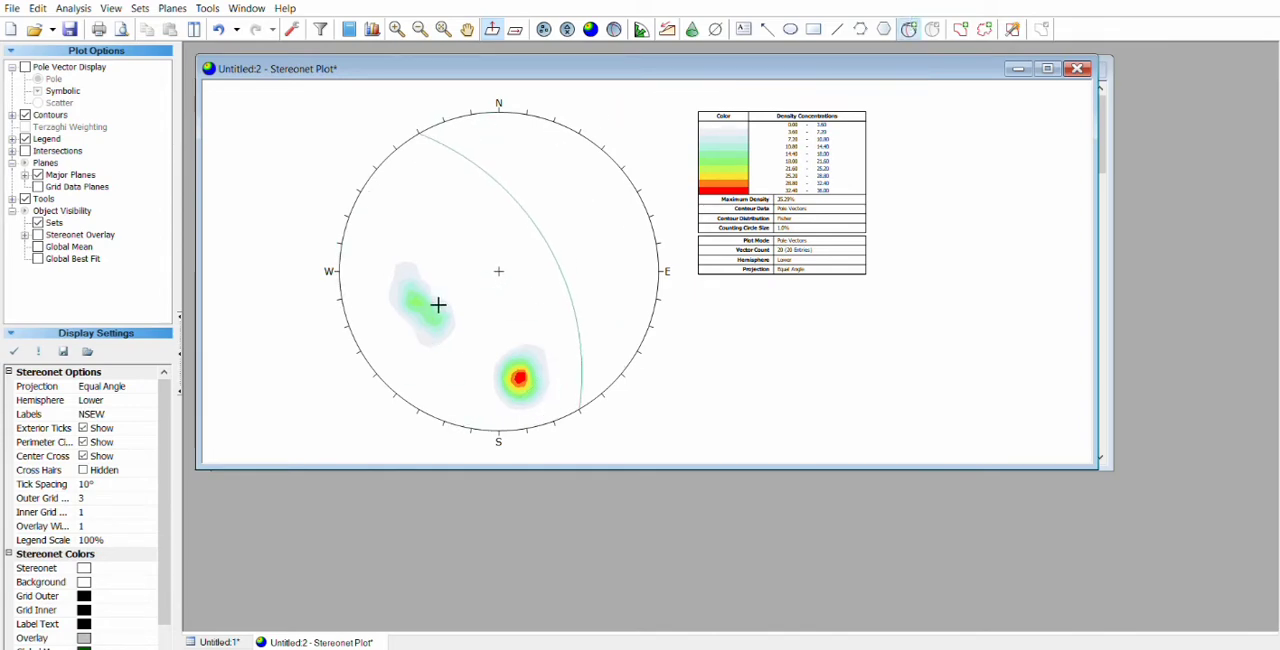
{"action": "left_click", "coordinate": [531, 372]}
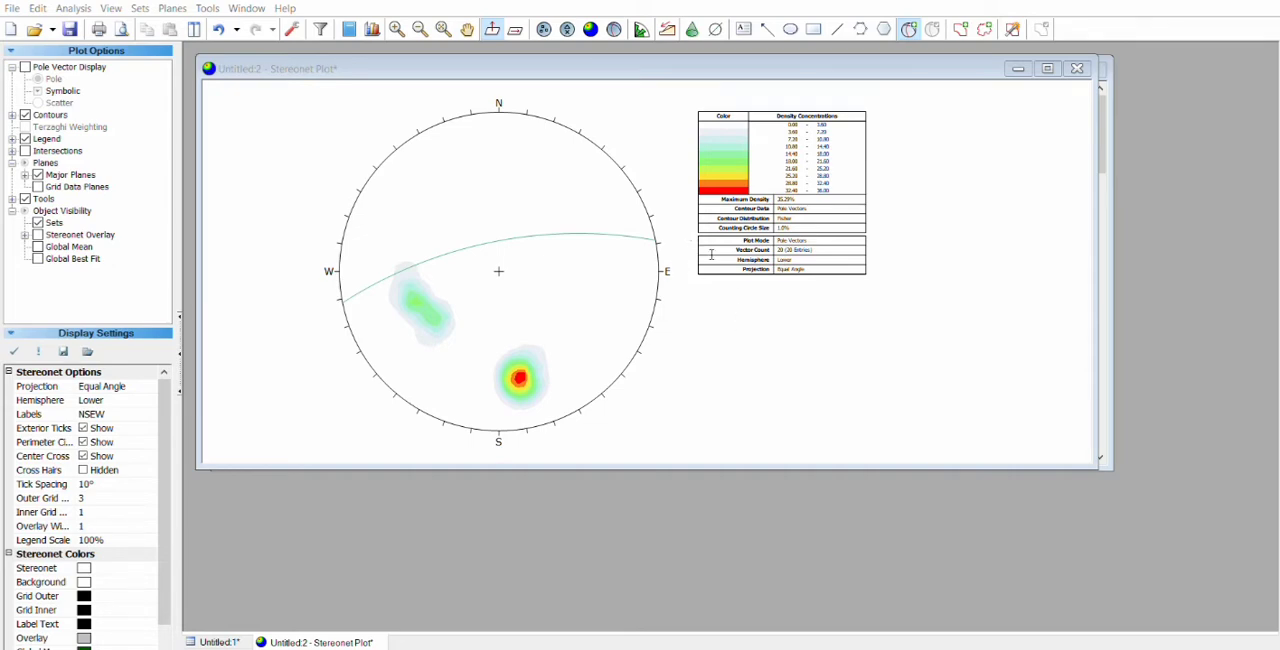
{"action": "left_click", "coordinate": [807, 370]}
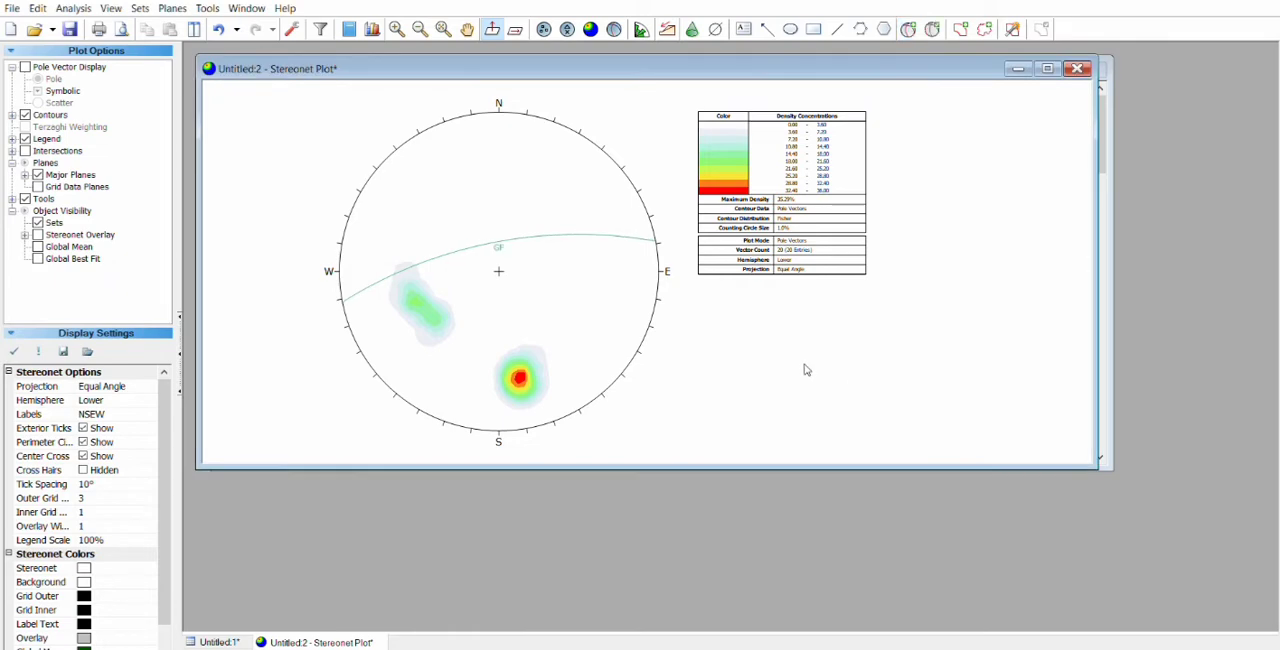
Step: Add a plane labelled SF with its pole in the middle of the elongated green concentration west of centre
{"action": "left_click", "coordinate": [908, 28]}
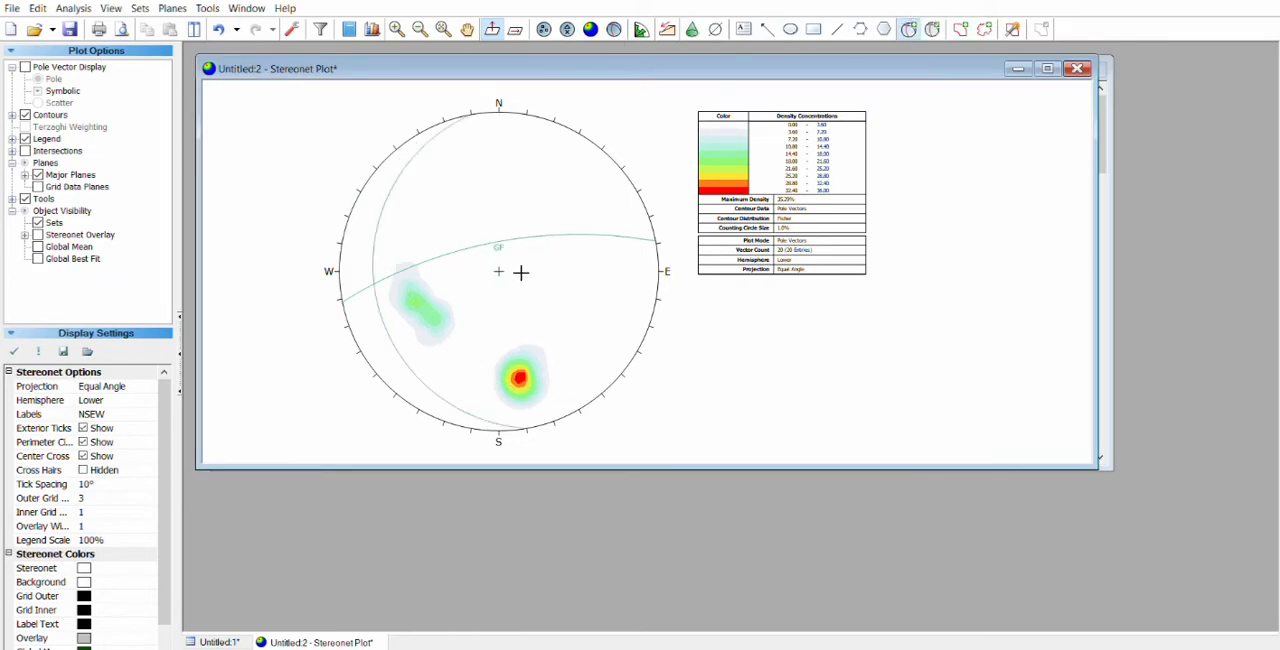
{"action": "left_click", "coordinate": [434, 301]}
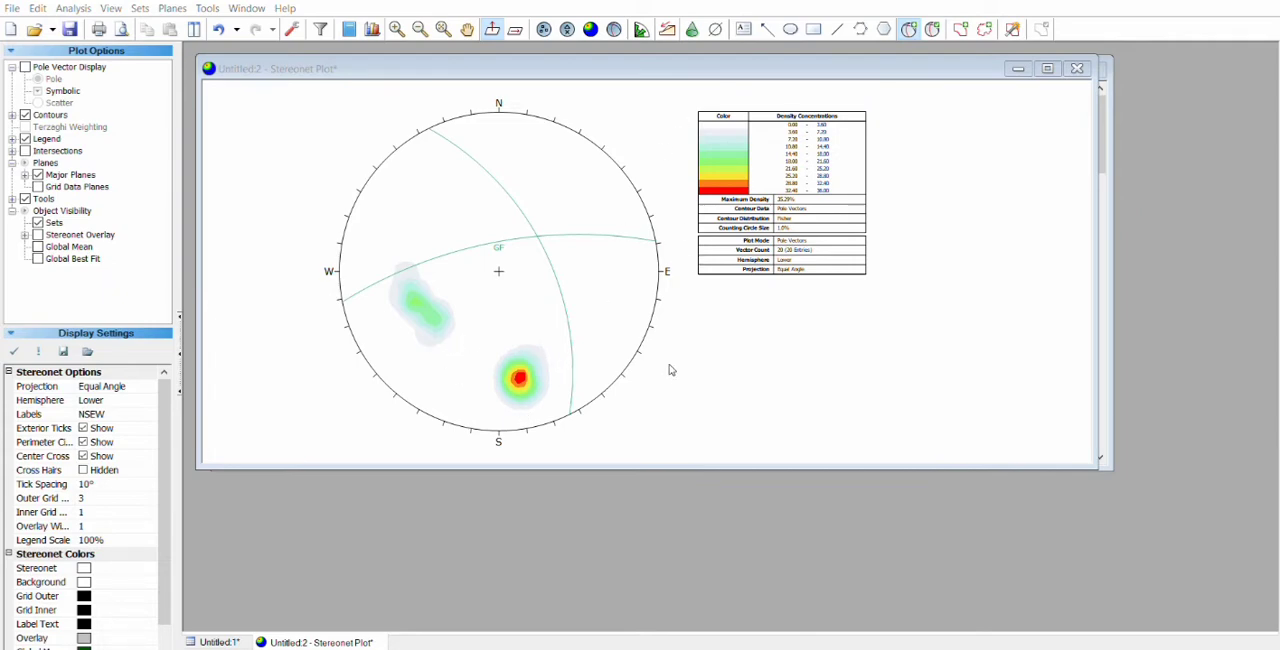
{"action": "left_click", "coordinate": [689, 386]}
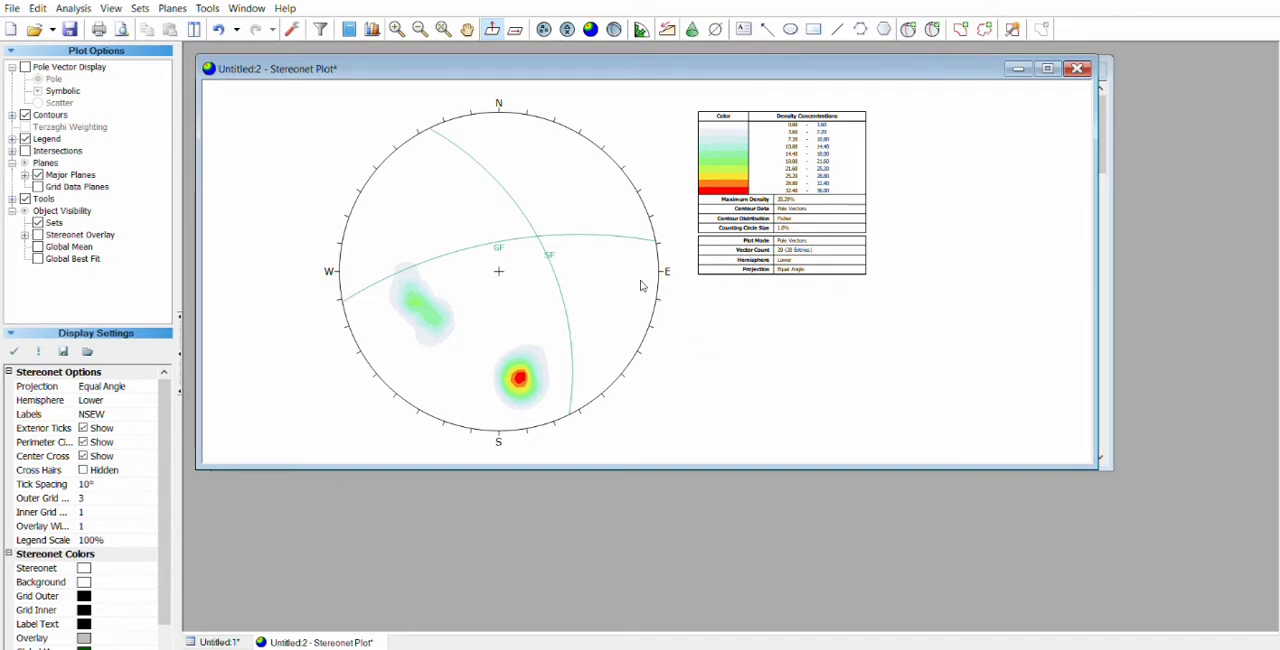
Step: Add a plane labelled BB with its pole placed exactly on the intersection of the GF and SF planes
{"action": "left_click", "coordinate": [908, 29]}
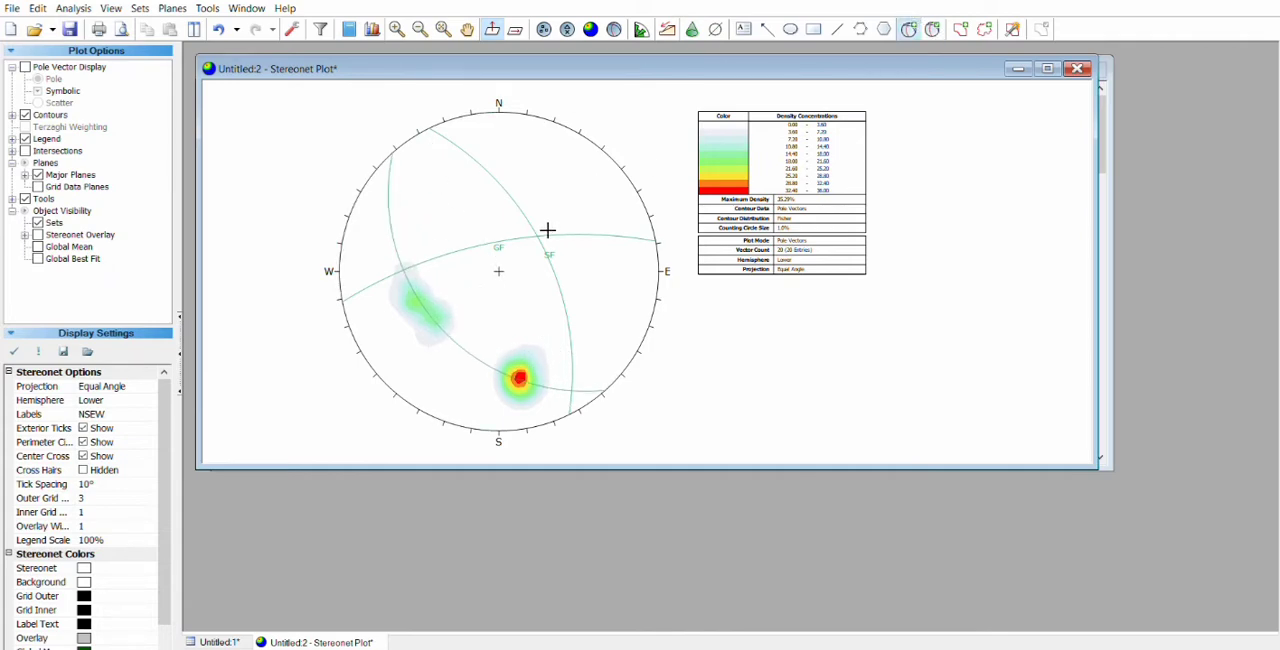
{"action": "scroll", "coordinate": [547, 230], "scroll_direction": "up", "scroll_amount": 5}
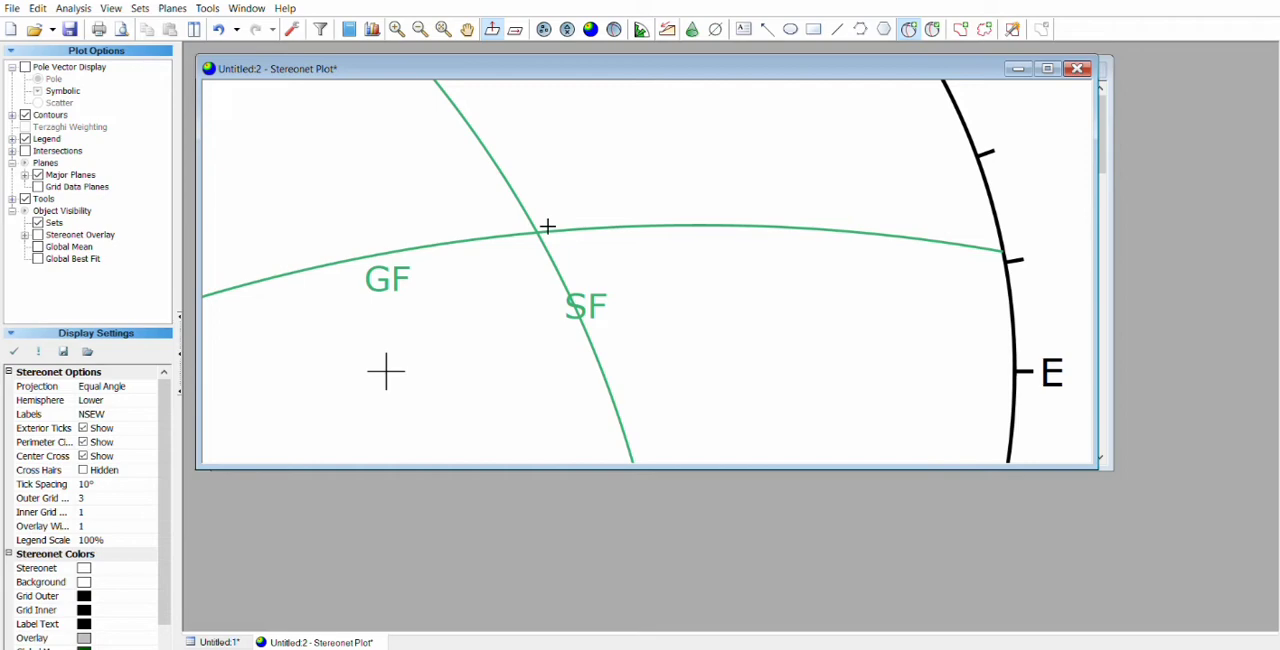
{"action": "left_click", "coordinate": [540, 229]}
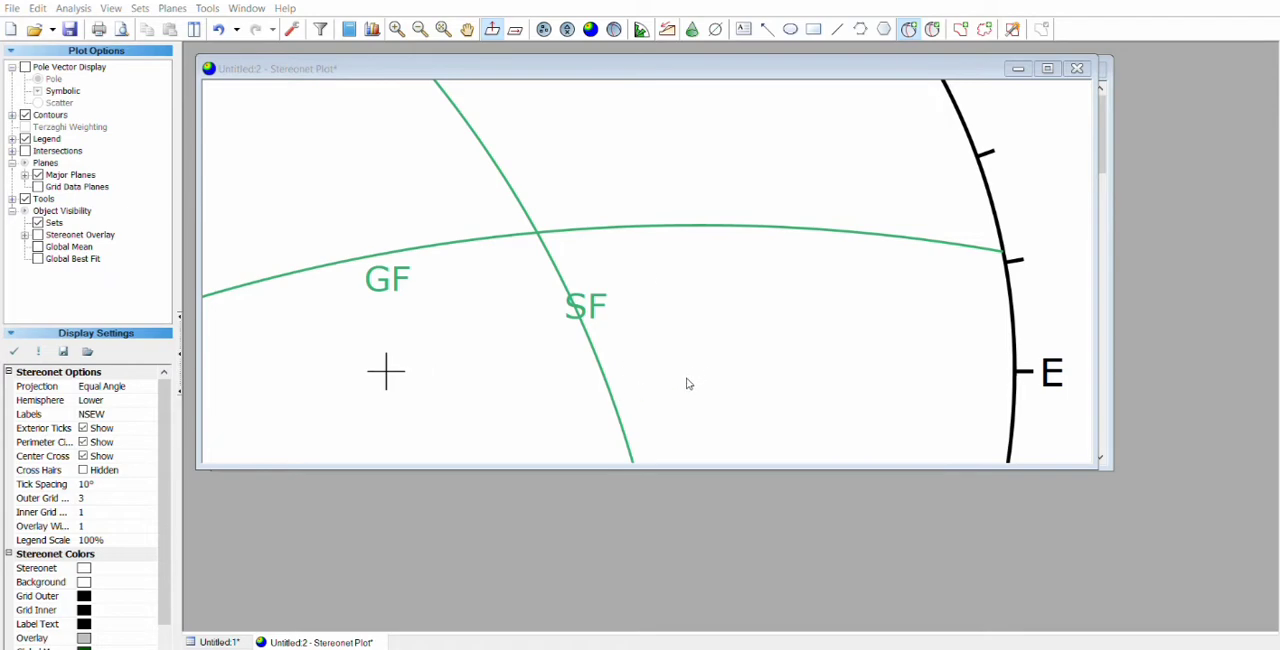
{"action": "scroll", "coordinate": [628, 330], "scroll_direction": "down", "scroll_amount": 5}
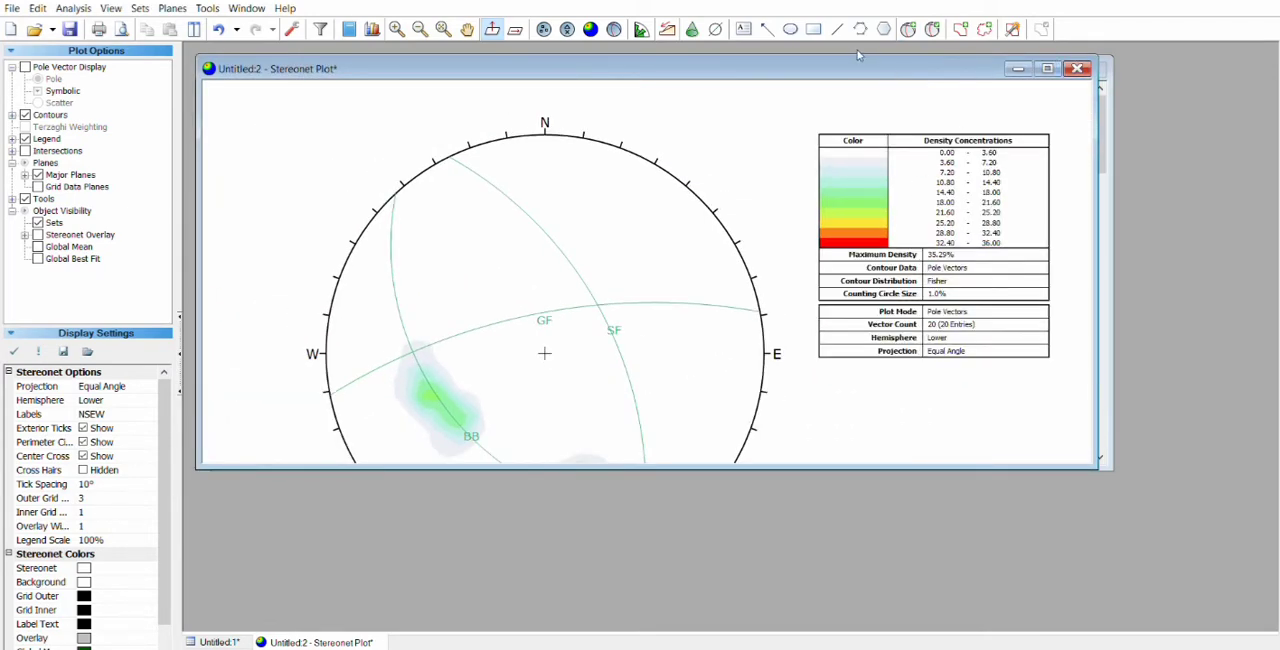
{"action": "scroll", "coordinate": [591, 300], "scroll_direction": "down", "scroll_amount": 4}
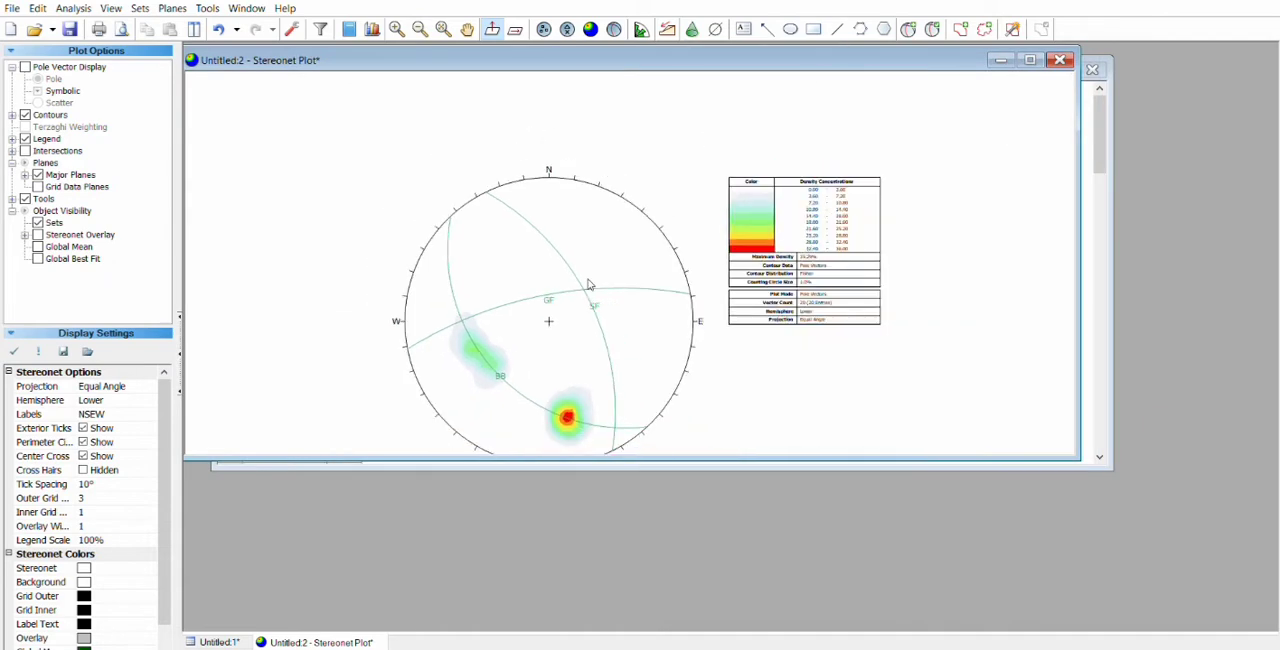
Step: Hide the density contours and make the plot window taller to show the whole stereonet
{"action": "left_click", "coordinate": [25, 115]}
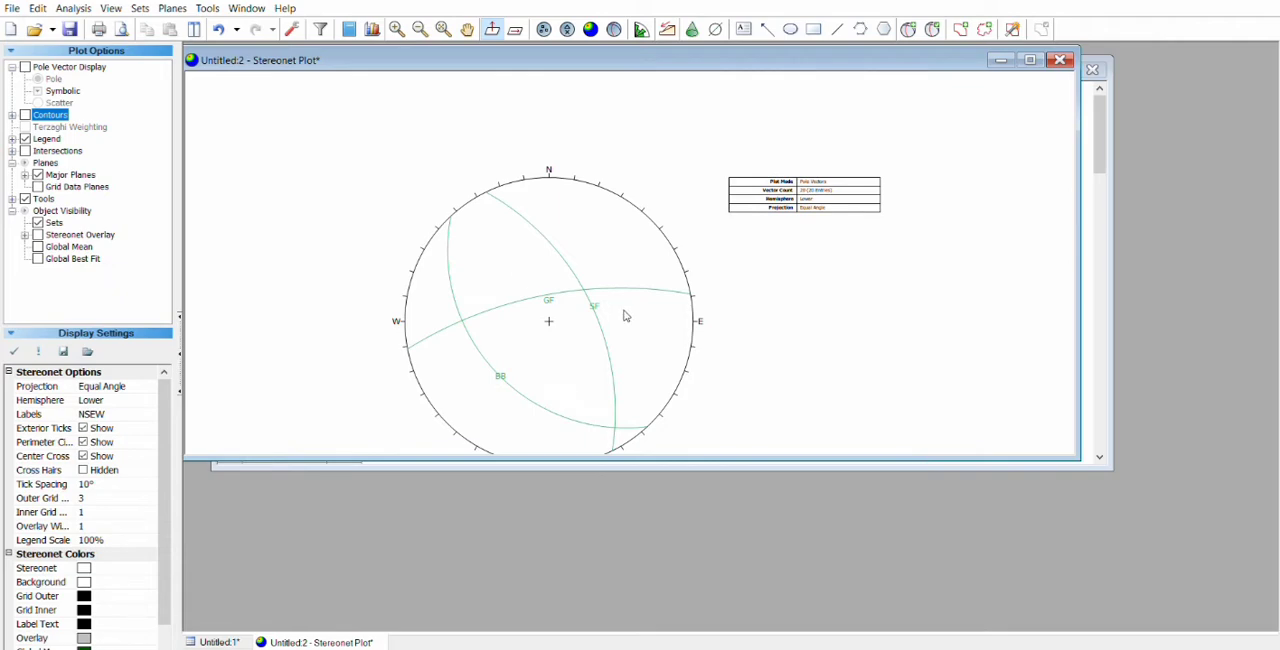
{"action": "left_click_drag", "start_coordinate": [898, 459], "coordinate": [907, 580]}
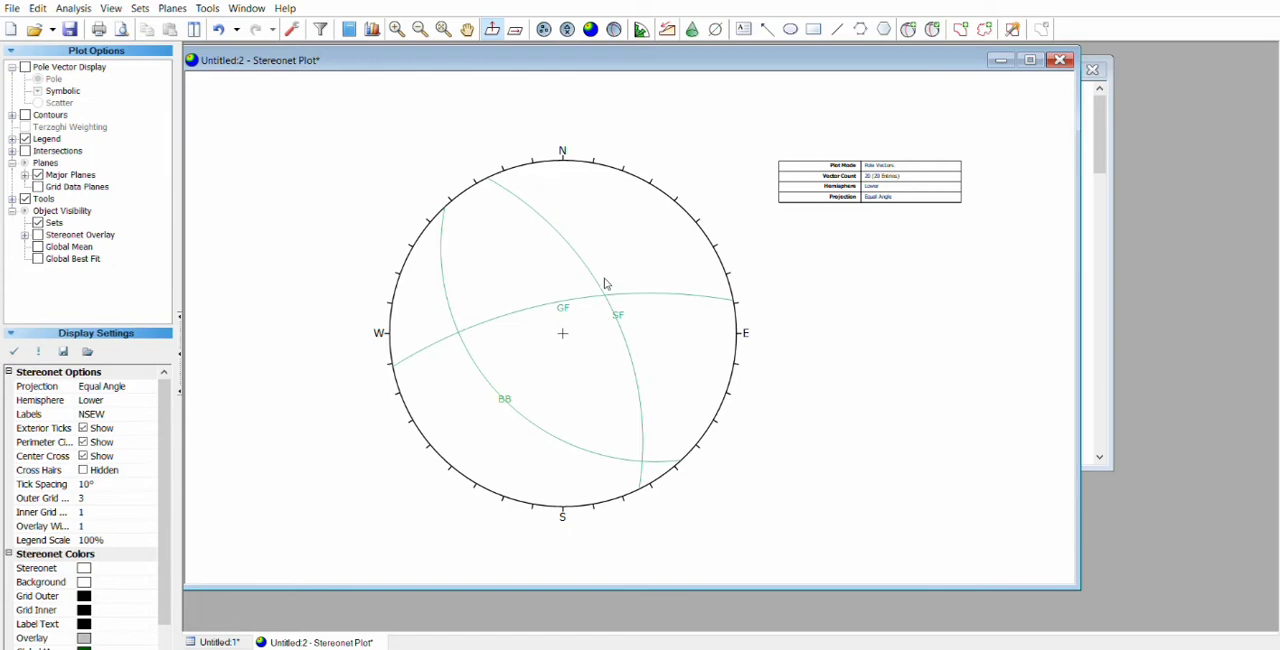
Step: Create a new data file in Strike (Right)/Dip format and paste in the ten pairs from 24/90 to 22/90
{"action": "left_click", "coordinate": [682, 648]}
{"action": "left_click", "coordinate": [10, 28]}
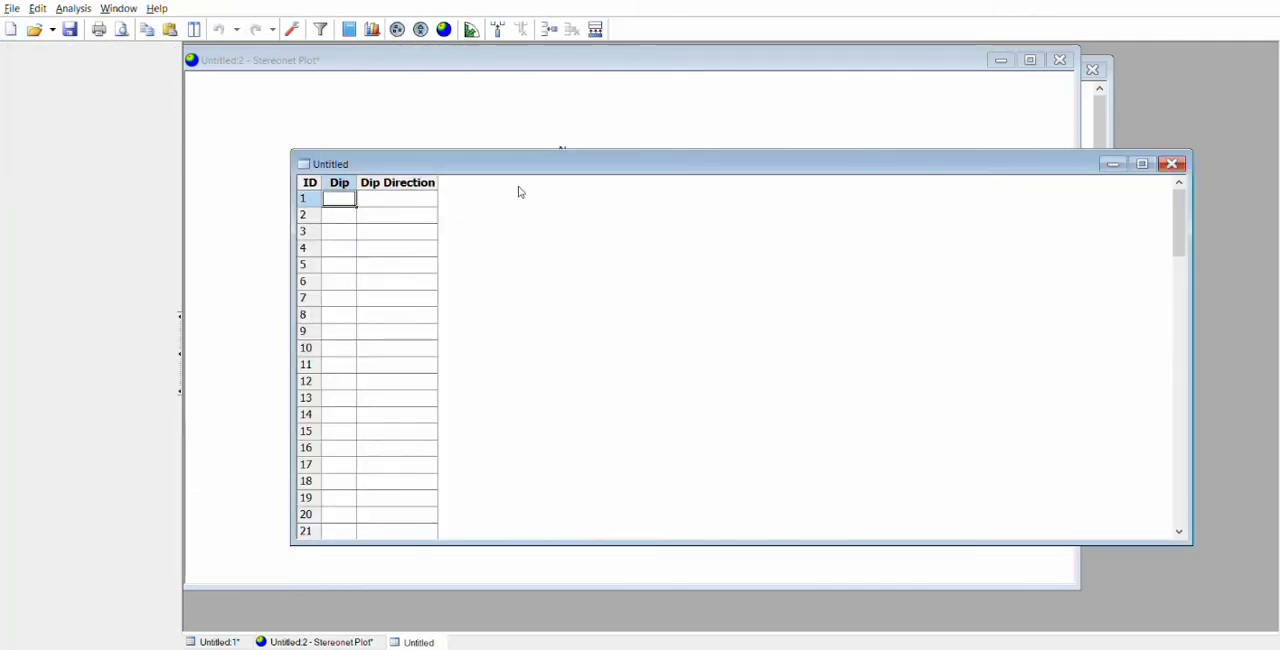
{"action": "left_click", "coordinate": [292, 28]}
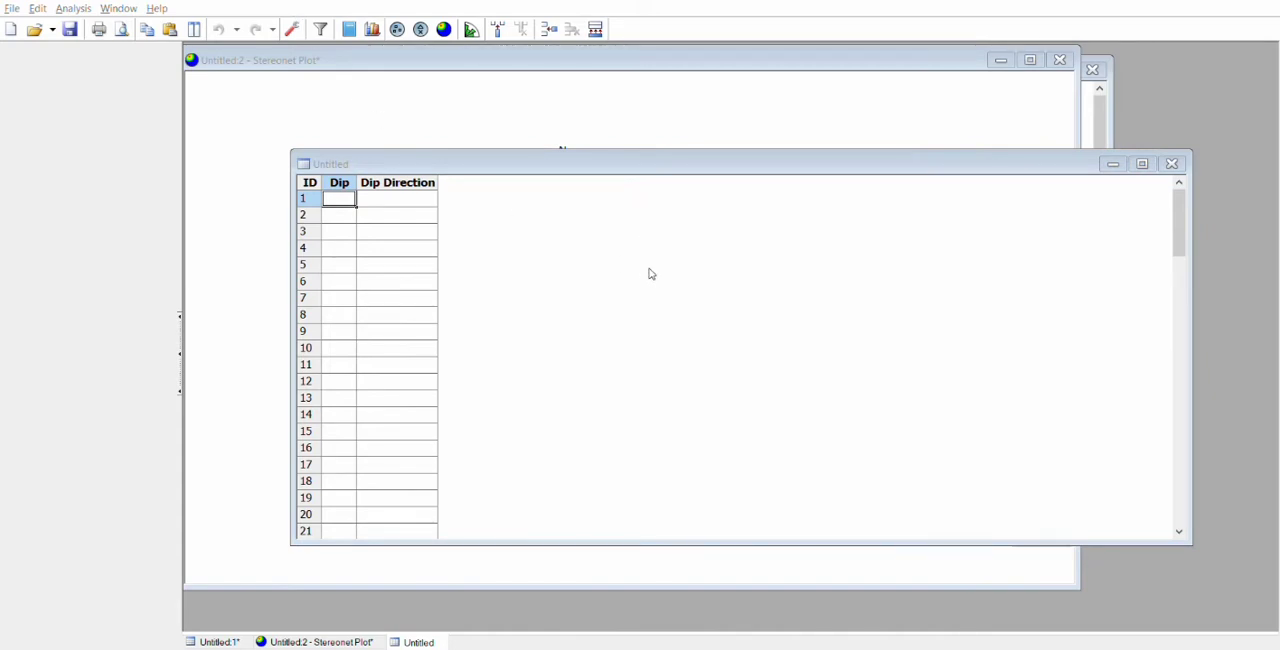
{"action": "left_click", "coordinate": [730, 441]}
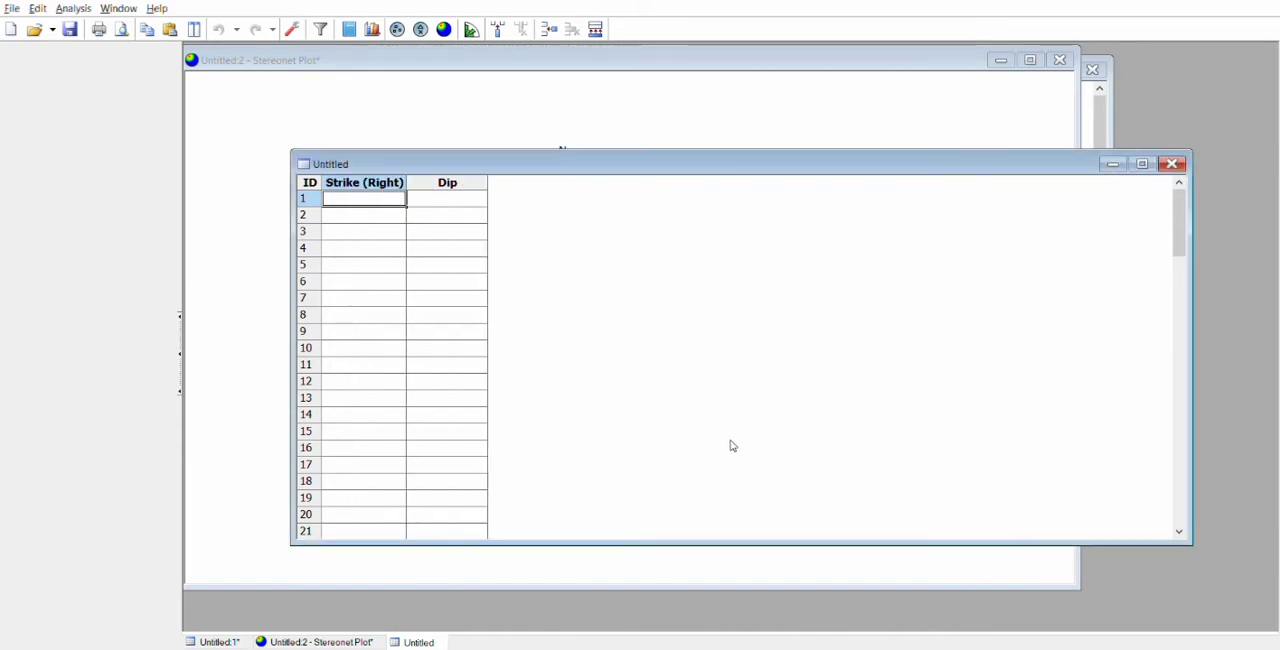
{"action": "key", "text": "ctrl+v"}
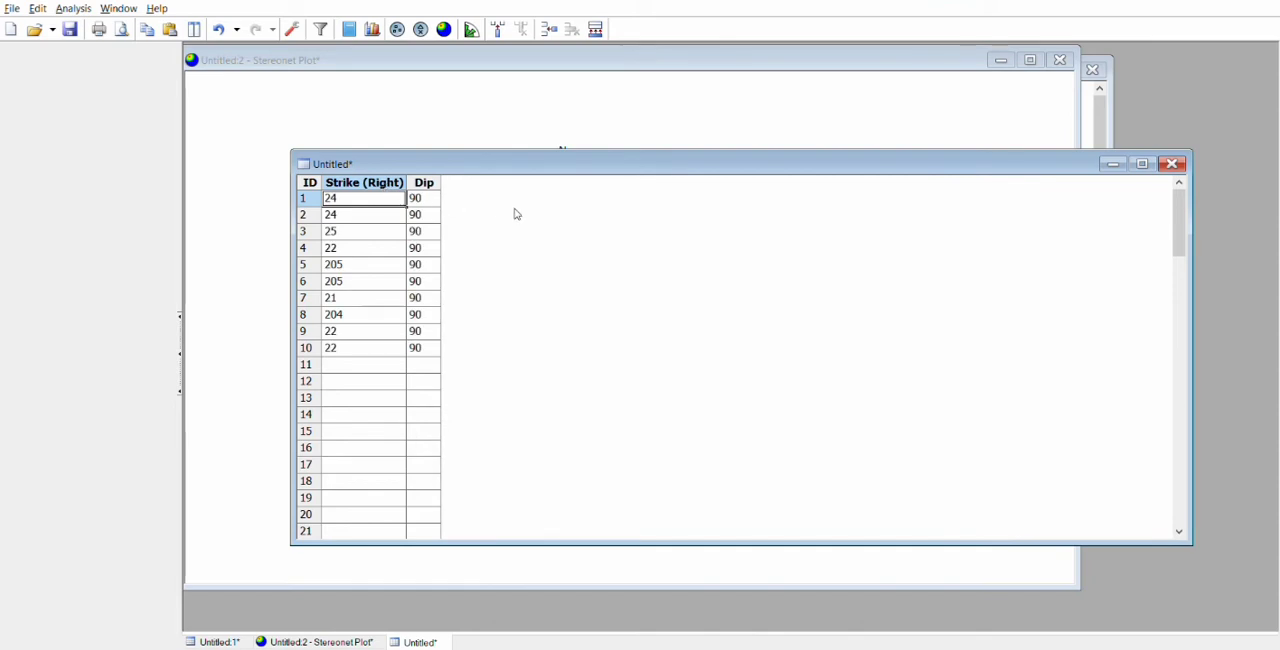
Step: Generate a rosette plot of the new strike data, and minimize the rosette and its data window
{"action": "left_click", "coordinate": [472, 29]}
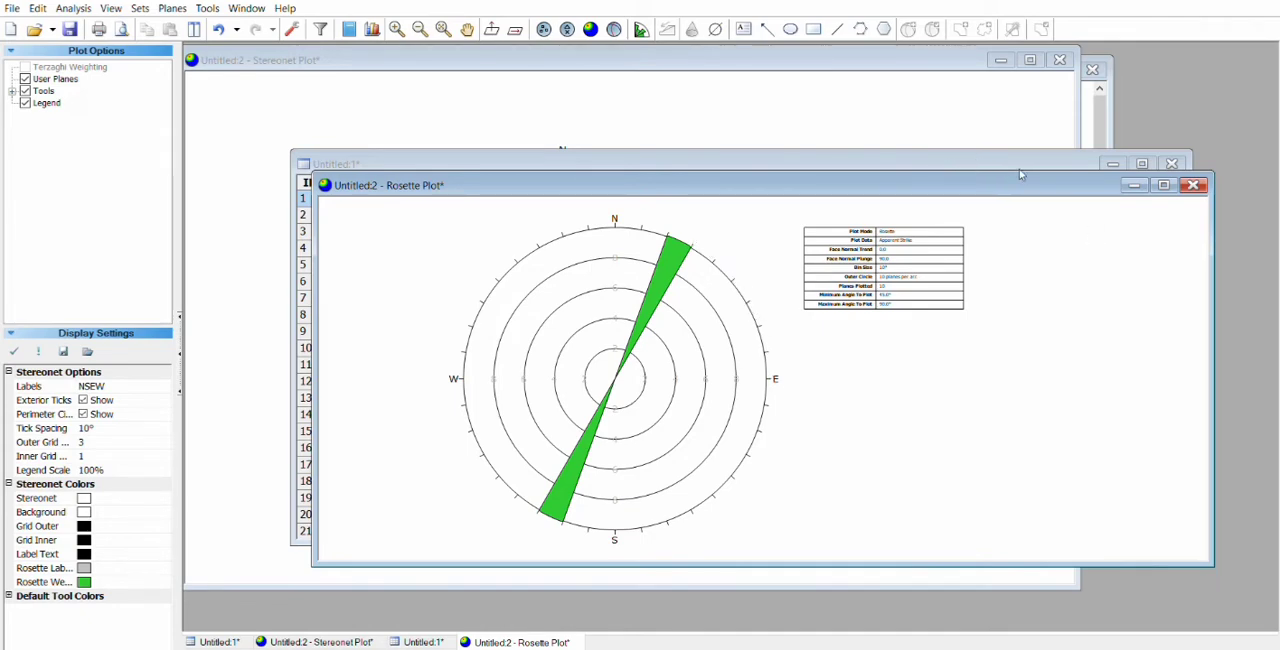
{"action": "left_click", "coordinate": [1133, 185]}
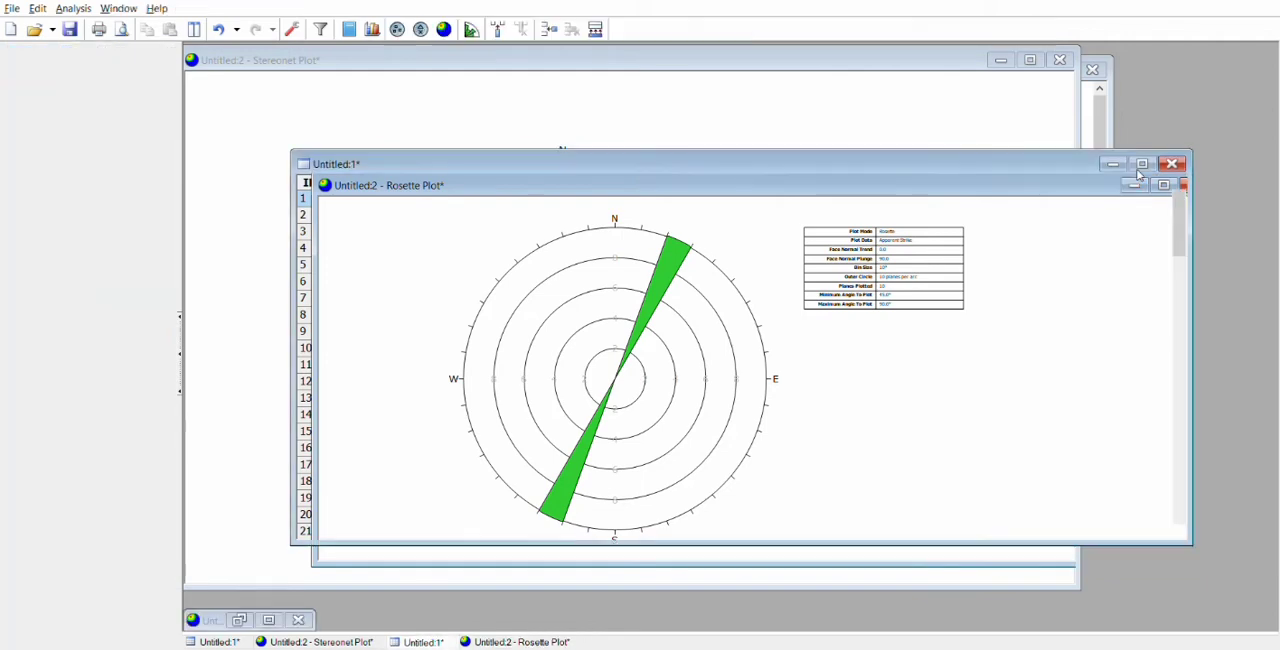
{"action": "left_click", "coordinate": [1111, 163]}
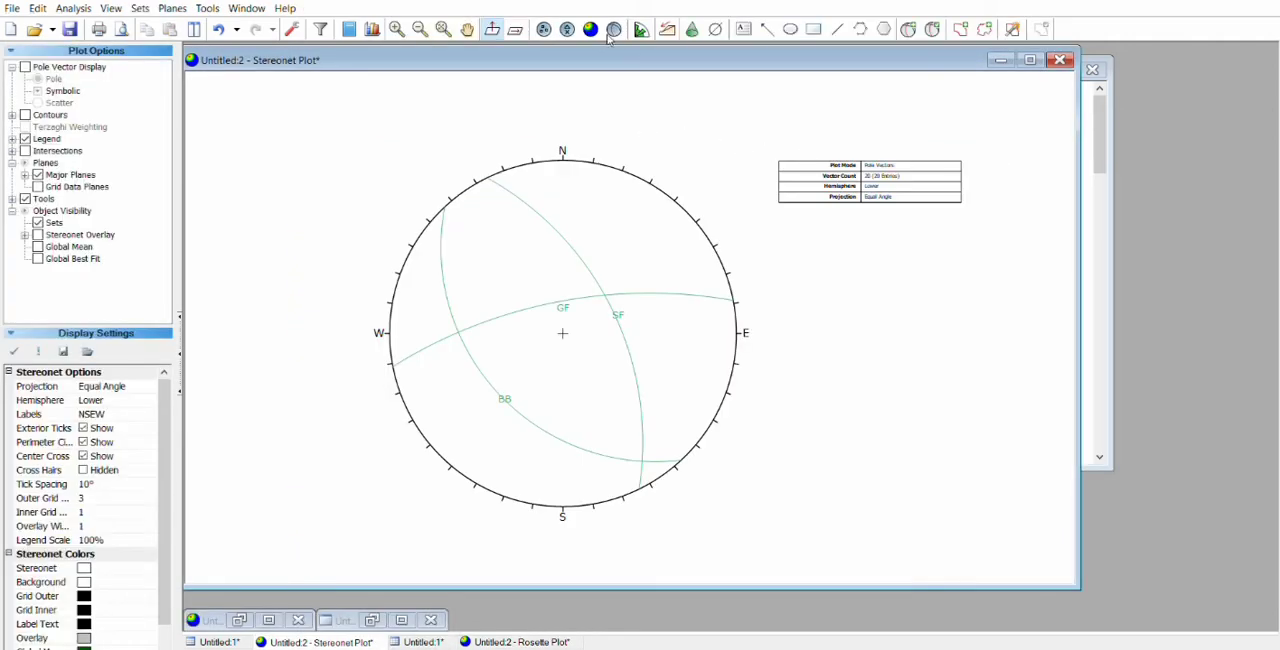
Step: Add a plane labelled BS to the stereonet, following the rosette's NNE strike and passing through the GF–SF intersection
{"action": "left_click", "coordinate": [909, 27]}
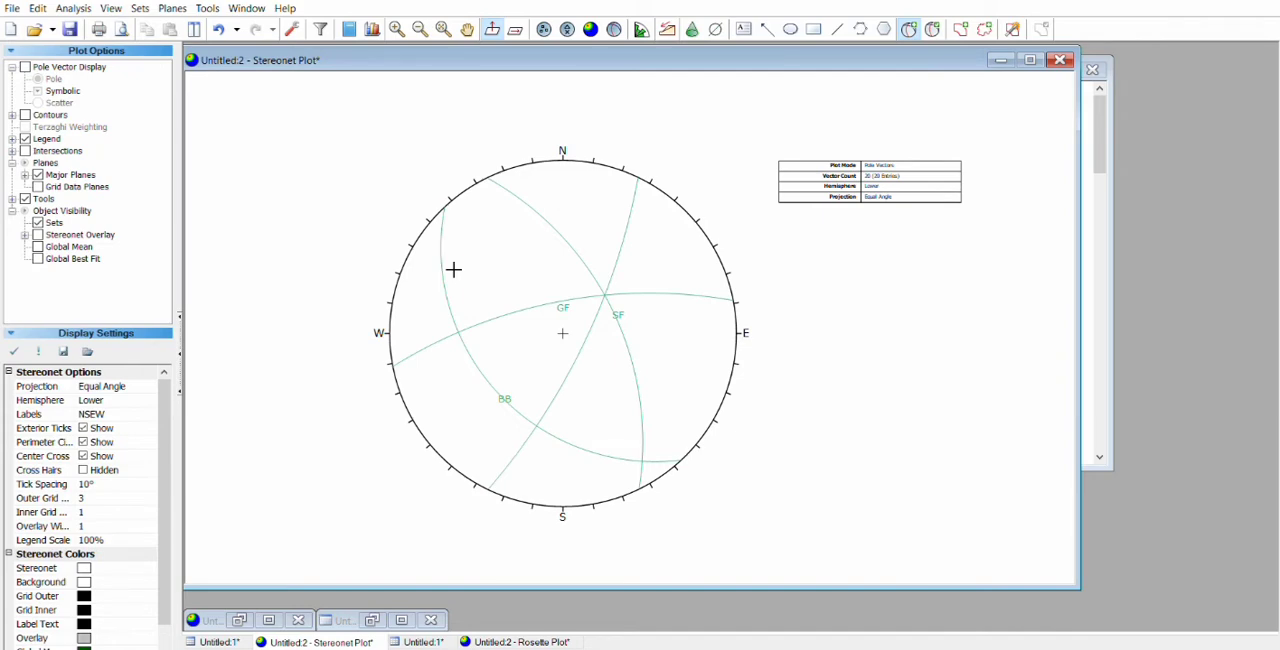
{"action": "key", "text": "alt+Tab"}
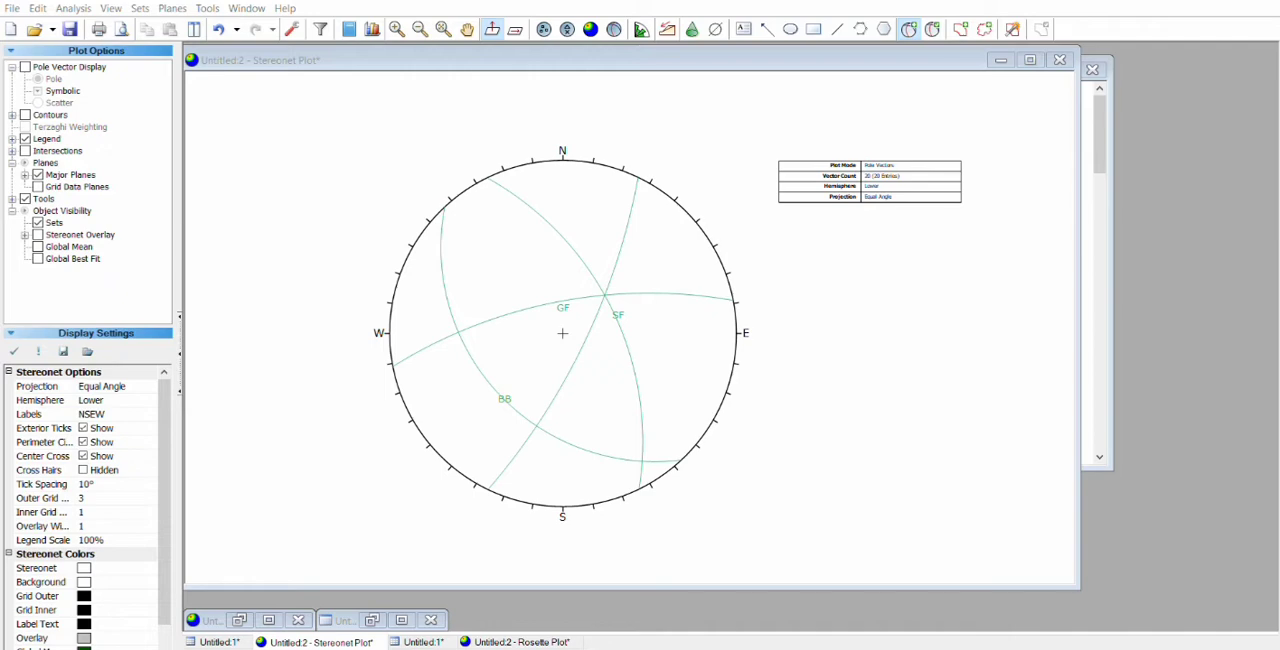
{"action": "left_click", "coordinate": [693, 382]}
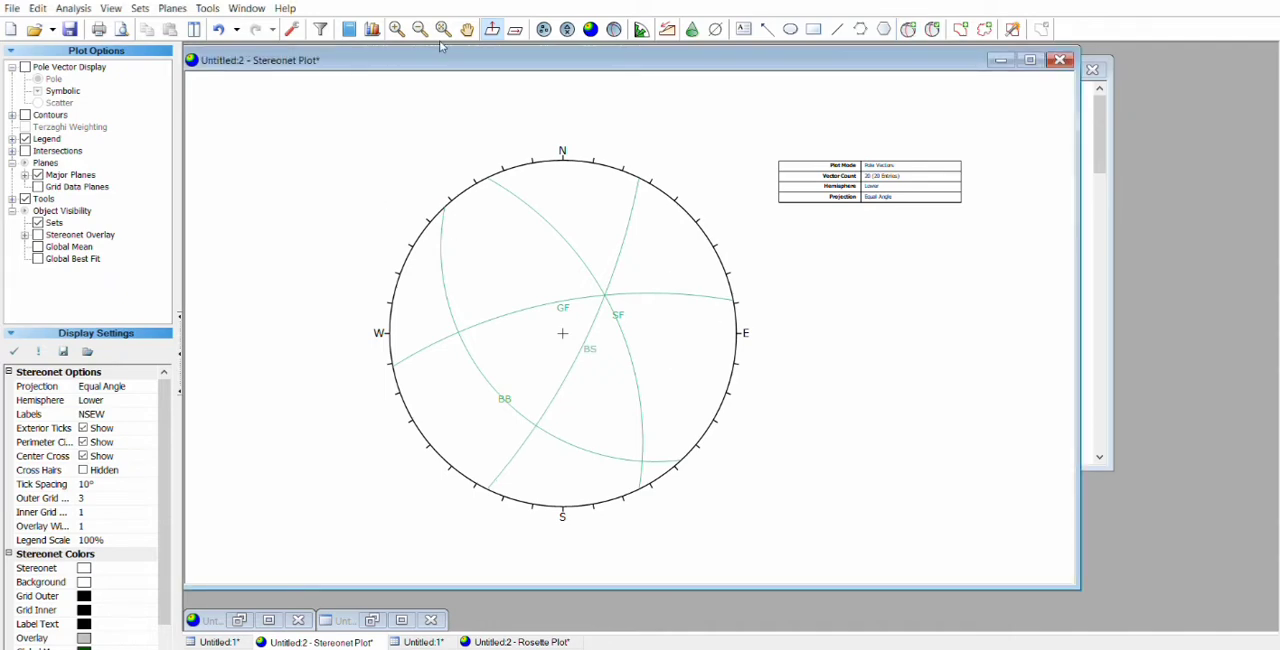
Step: Colour the GF plane red, the SF plane blue and the BB plane black, with hatching between BB and the southwest perimeter
{"action": "left_click_drag", "start_coordinate": [322, 40], "coordinate": [353, 44]}
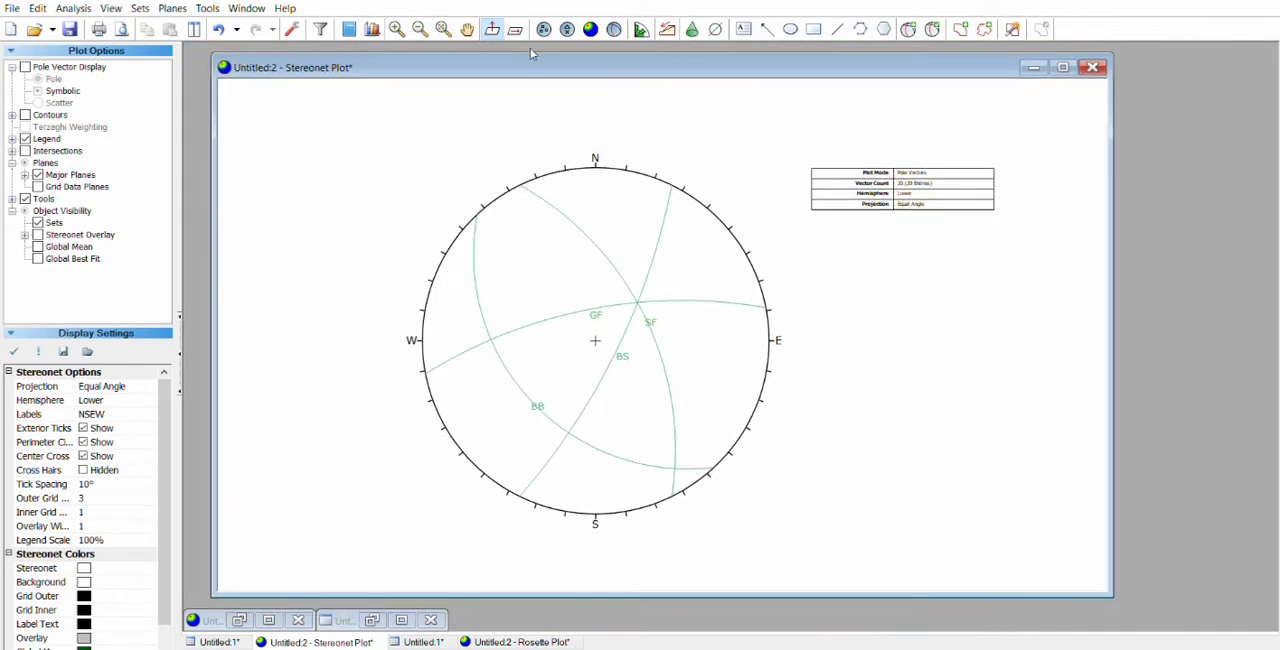
{"action": "left_click", "coordinate": [927, 22]}
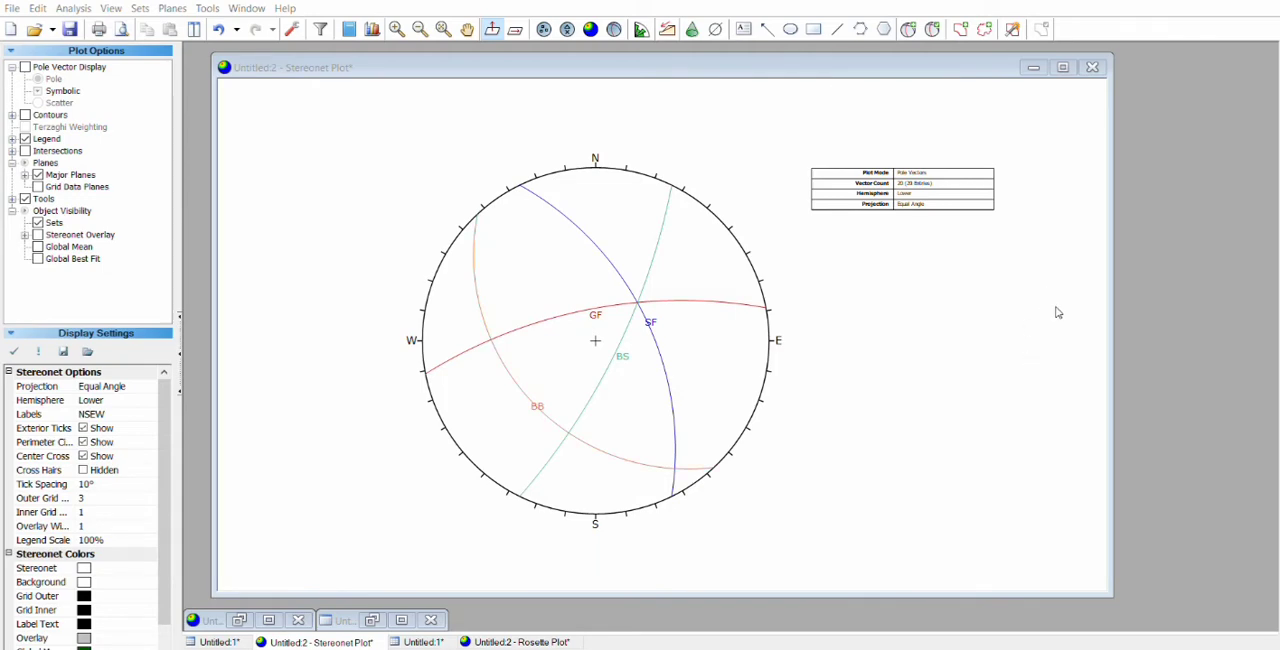
{"action": "left_click", "coordinate": [1009, 333]}
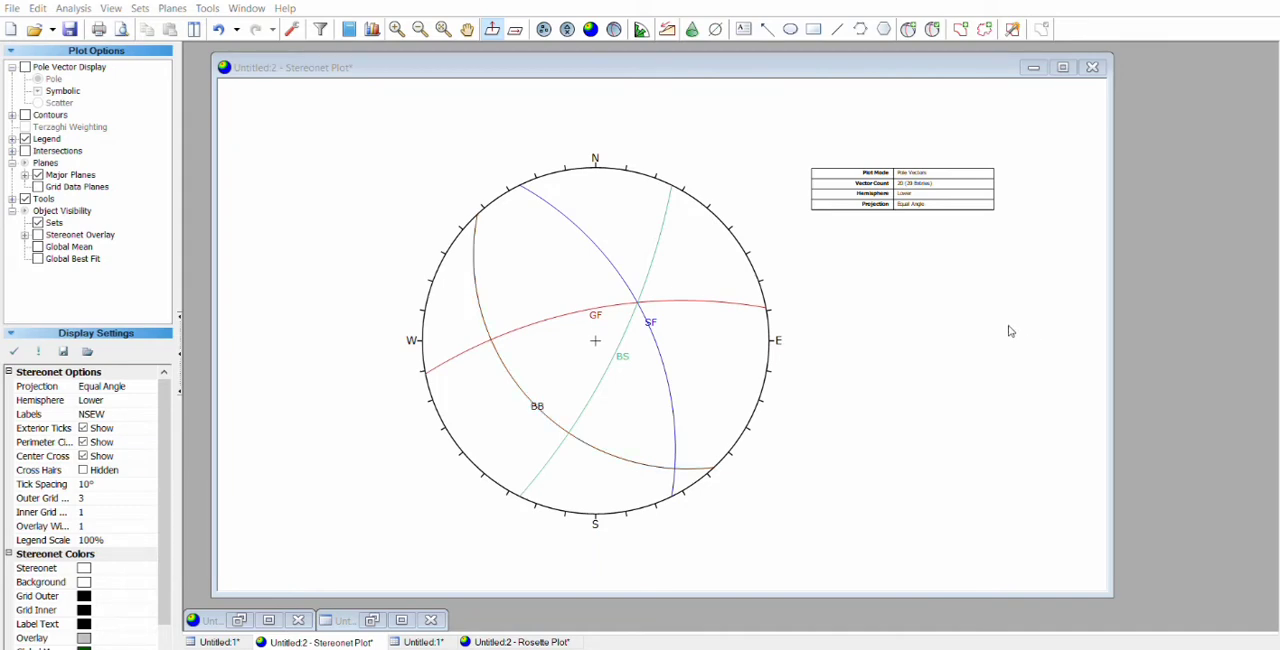
{"action": "left_click", "coordinate": [983, 413]}
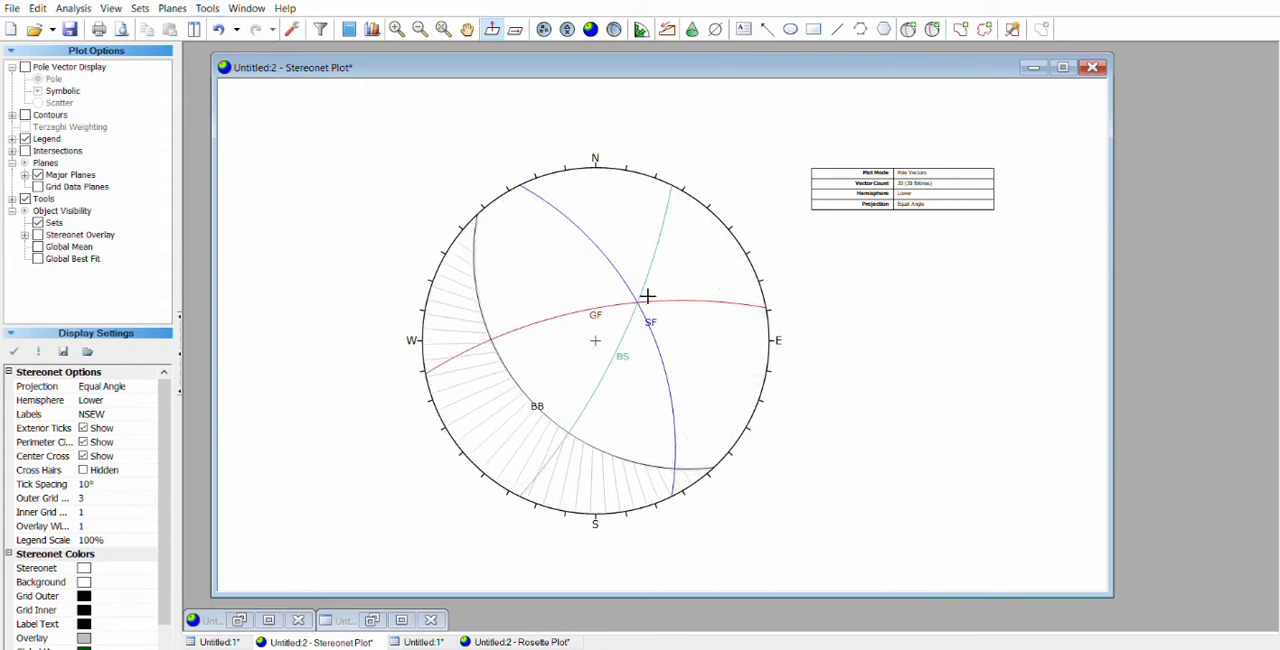
Step: Add a NE–SW trend line through the stereonet centre and the GF–SF intersection
{"action": "scroll", "coordinate": [643, 298], "scroll_direction": "up", "scroll_amount": 3}
{"action": "scroll", "coordinate": [647, 297], "scroll_direction": "up", "scroll_amount": 4}
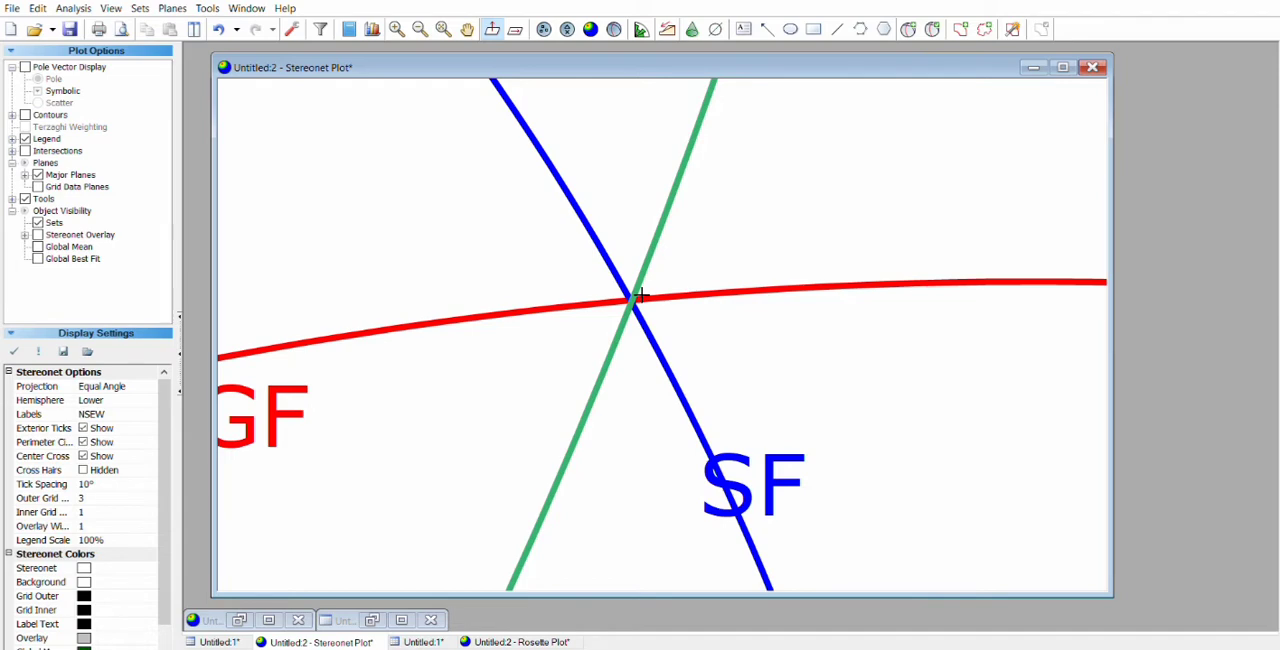
{"action": "scroll", "coordinate": [638, 296], "scroll_direction": "down", "scroll_amount": 6}
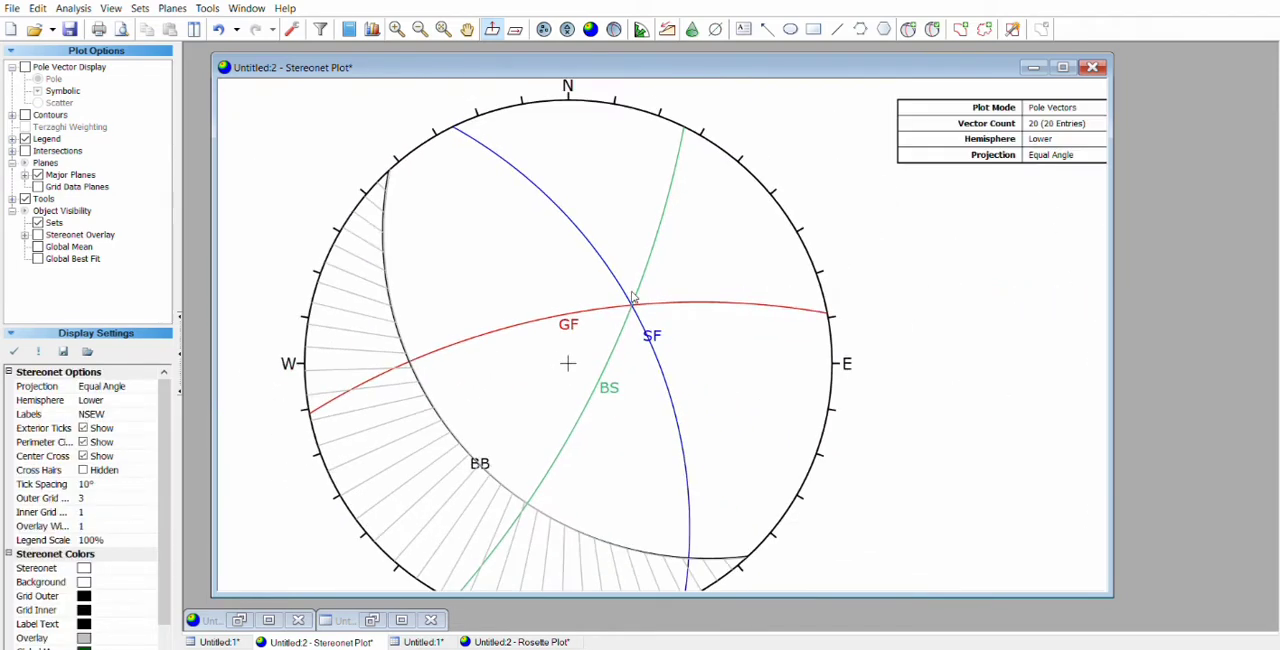
{"action": "scroll", "coordinate": [632, 297], "scroll_direction": "down", "scroll_amount": 1}
{"action": "scroll", "coordinate": [632, 297], "scroll_direction": "down", "scroll_amount": 1}
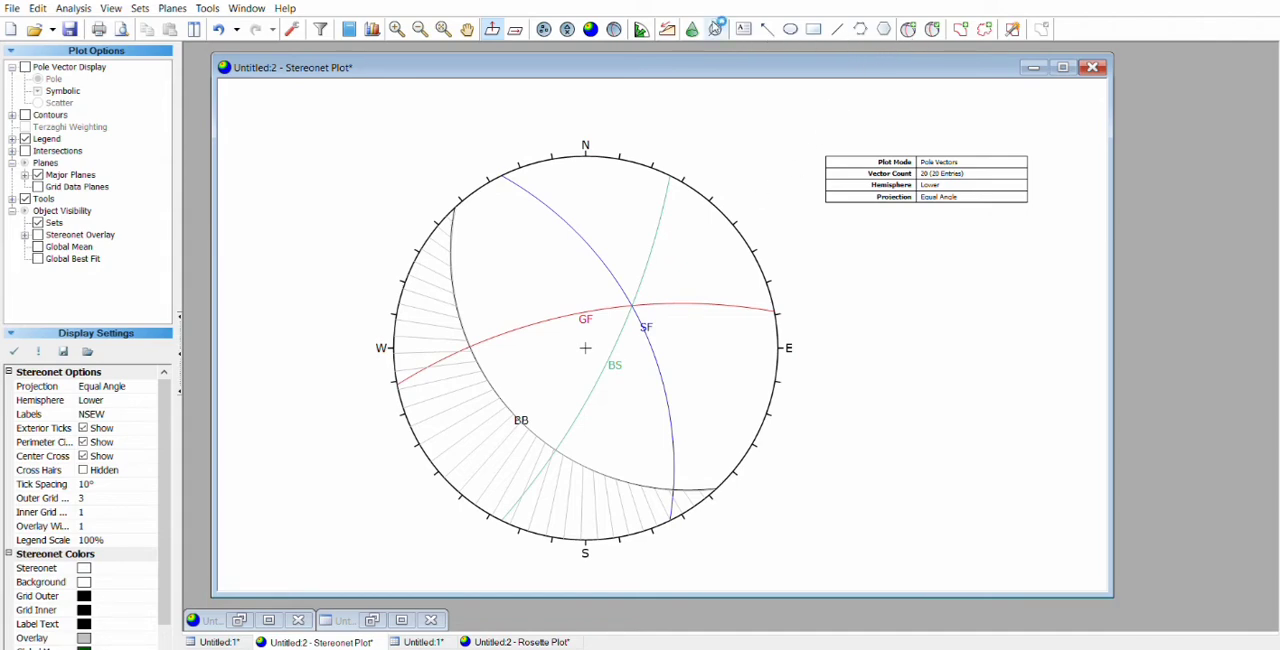
{"action": "left_click", "coordinate": [716, 29]}
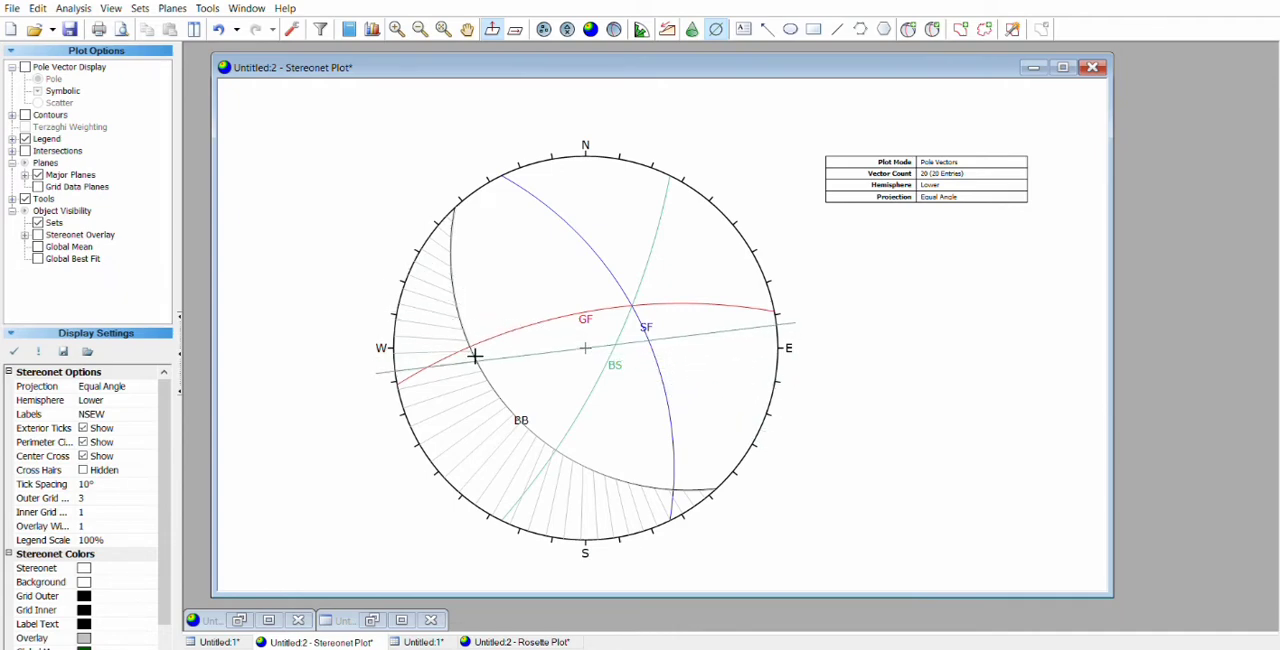
{"action": "left_click", "coordinate": [478, 449]}
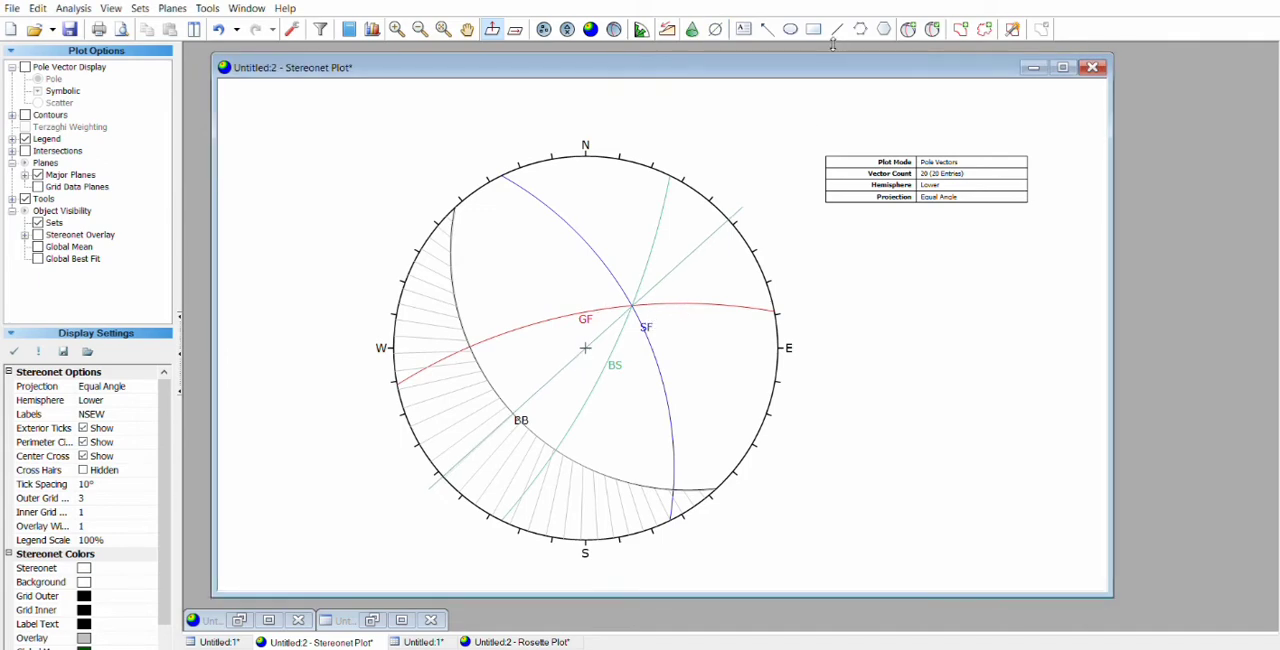
Step: Add a second trend line through the stereonet centre, running from just east of north to just west of south
{"action": "left_click", "coordinate": [716, 29]}
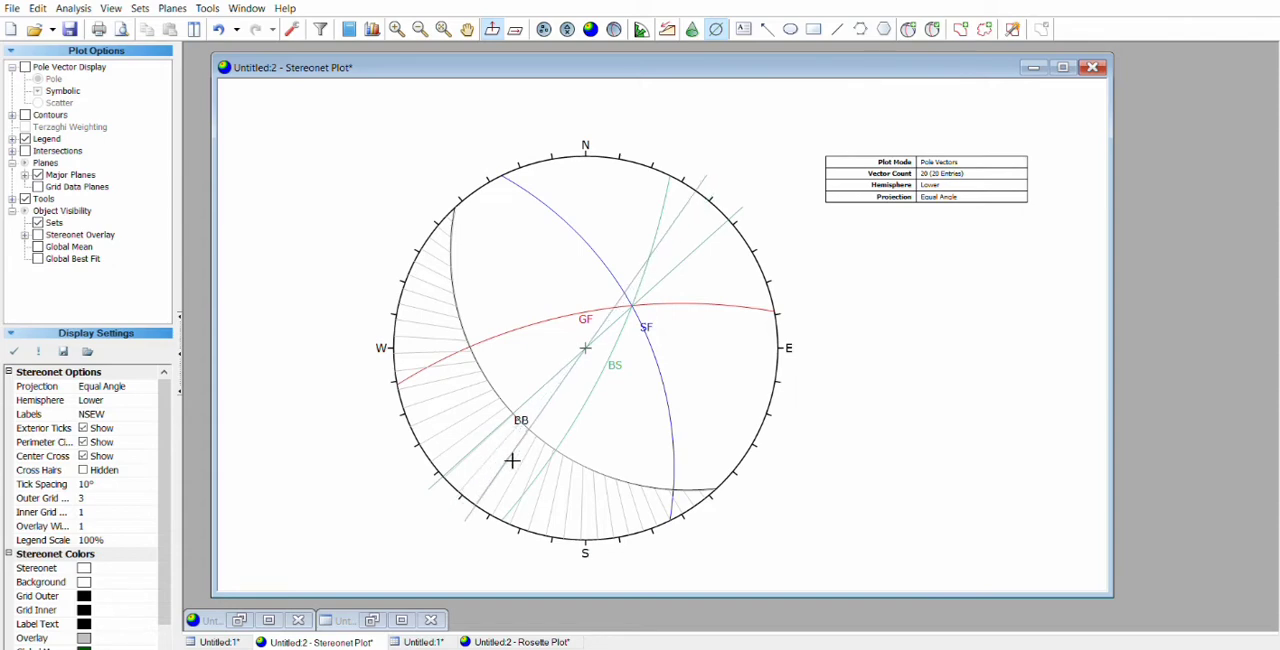
{"action": "left_click", "coordinate": [563, 494]}
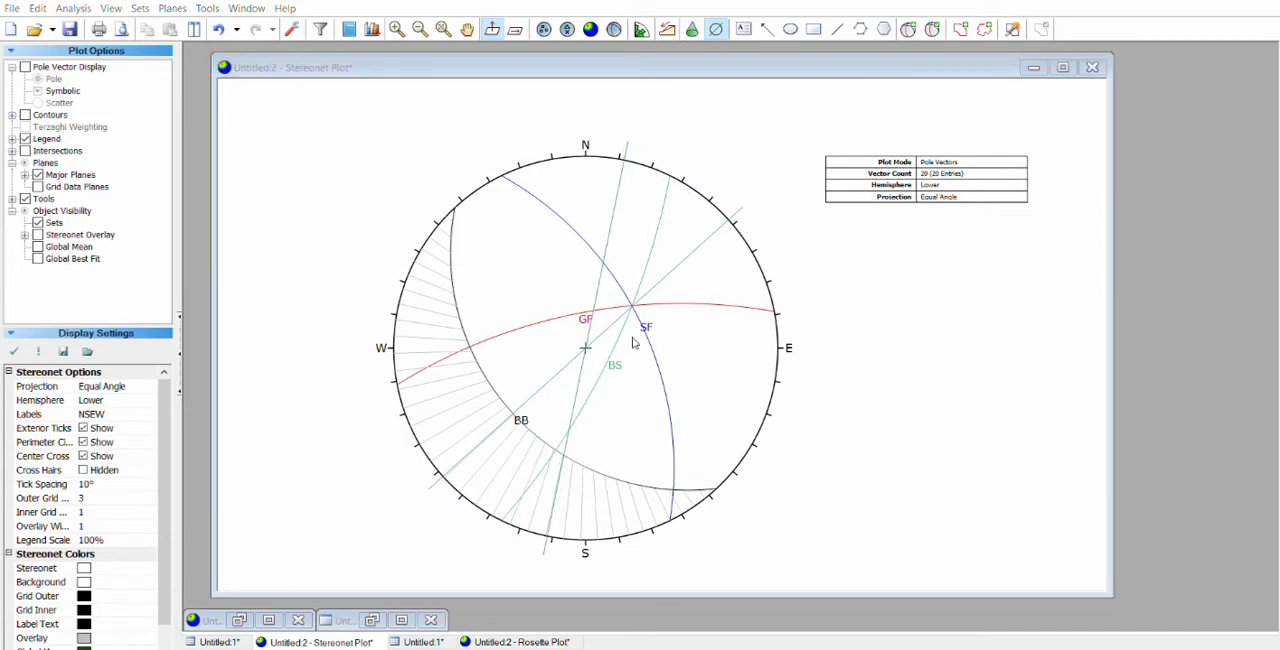
{"action": "left_click", "coordinate": [678, 314]}
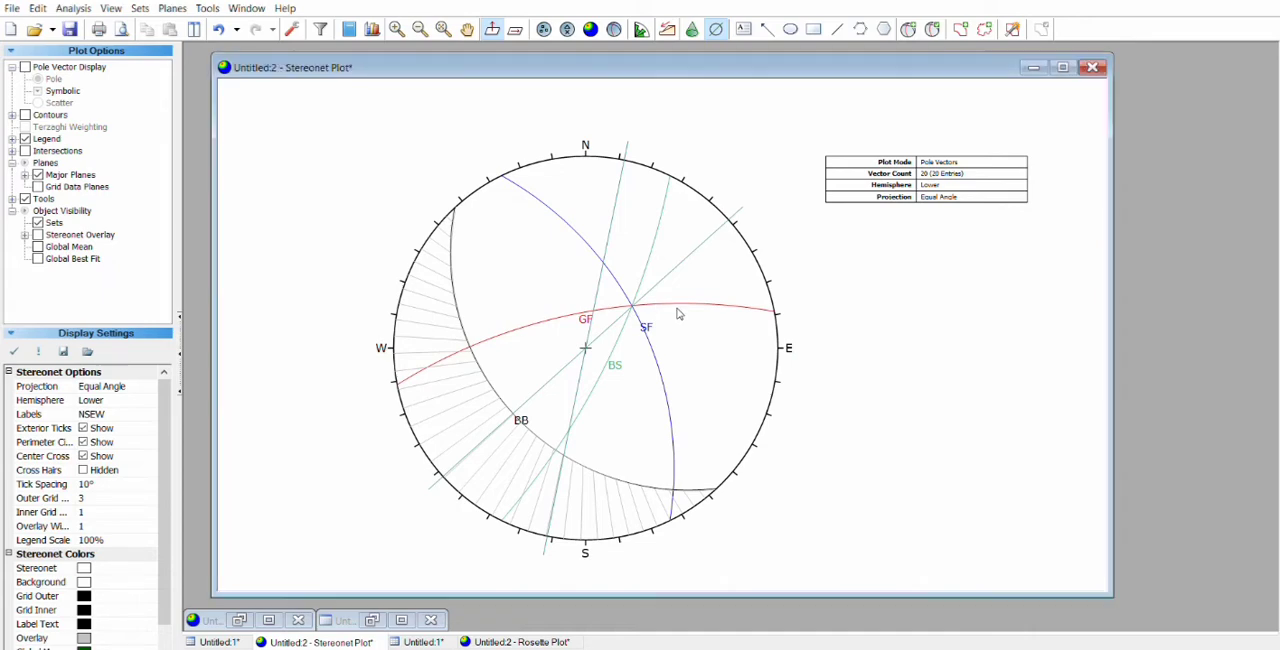
Step: Add the text label T1' at the southwest end of the NE–SW trend line
{"action": "left_click", "coordinate": [743, 29]}
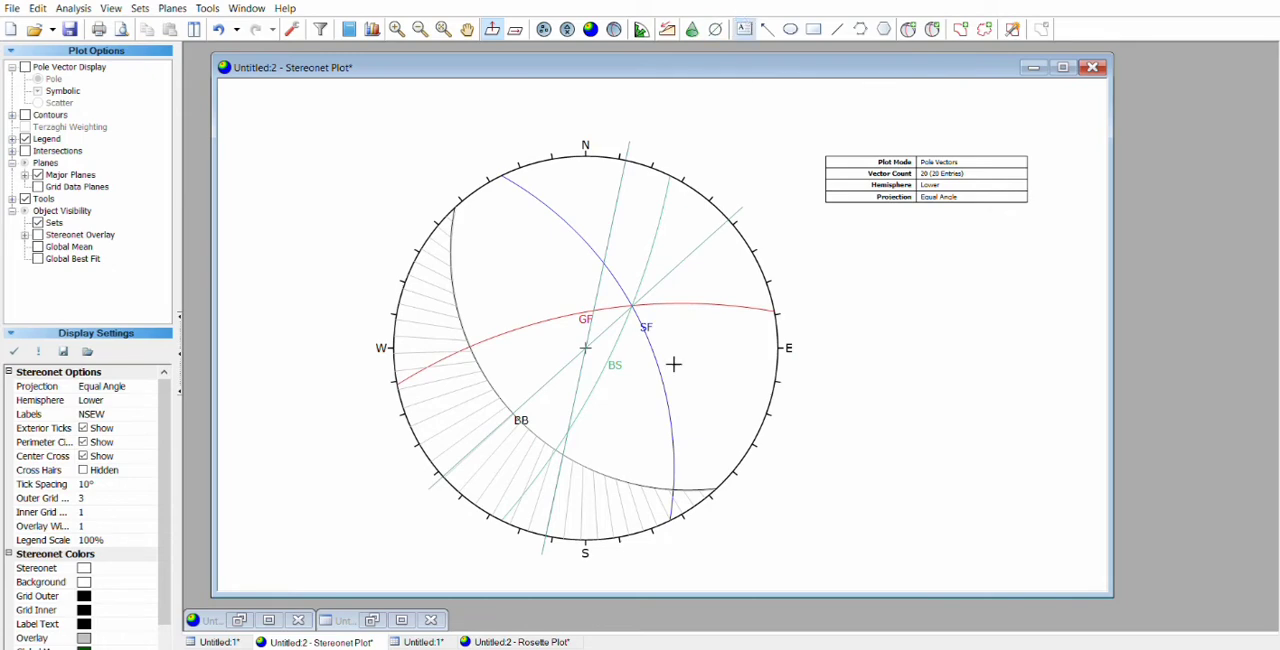
{"action": "left_click", "coordinate": [425, 488]}
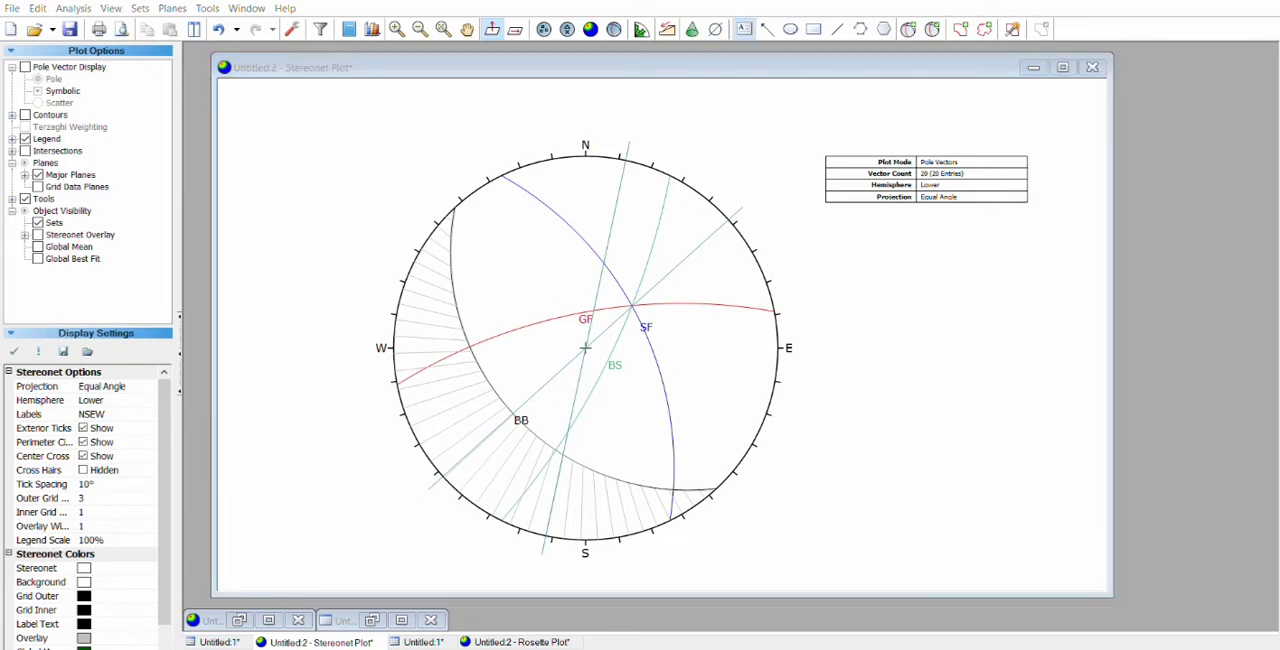
{"action": "left_click", "coordinate": [767, 202]}
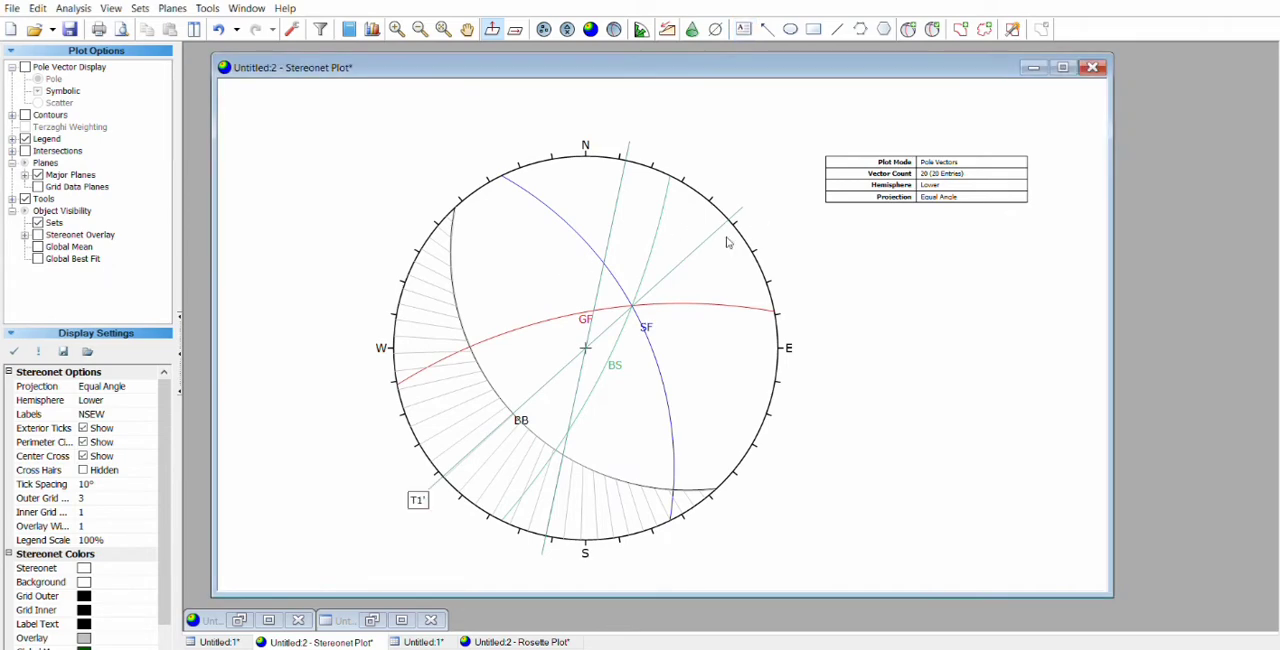
Step: Add the text label T1 at the southern end of the second trend line and align it with the line's end
{"action": "left_click", "coordinate": [743, 29]}
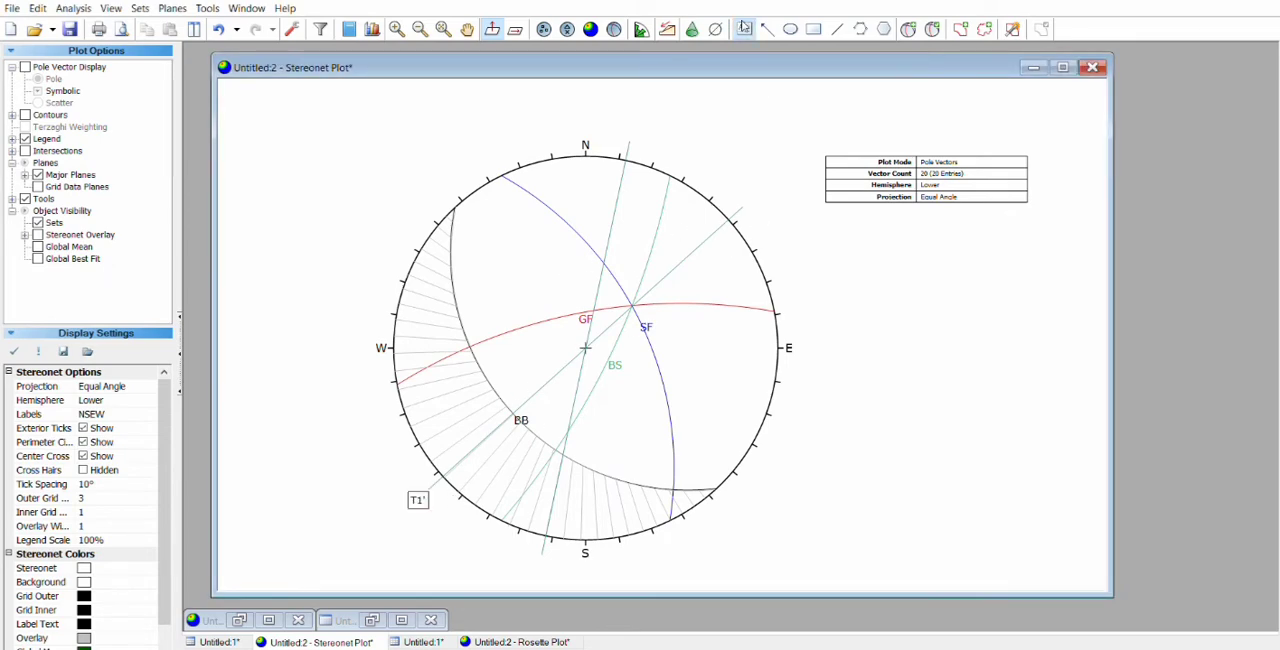
{"action": "left_click", "coordinate": [539, 555]}
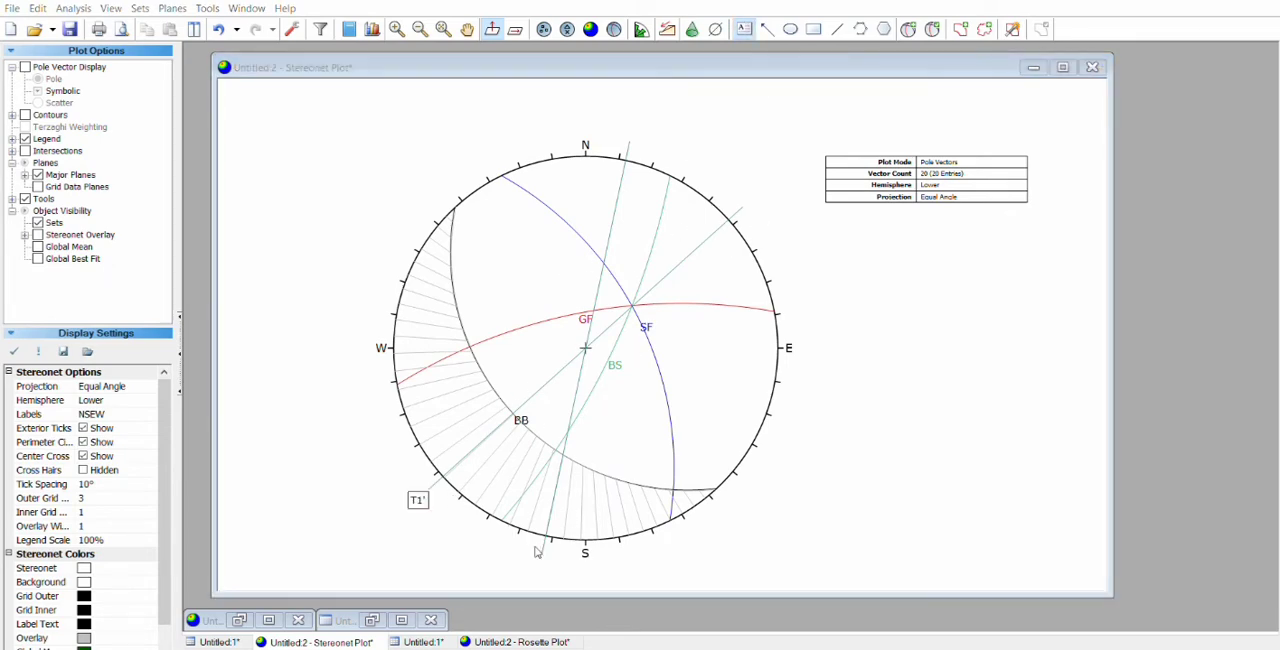
{"action": "left_click", "coordinate": [786, 199]}
{"action": "left_click", "coordinate": [549, 565]}
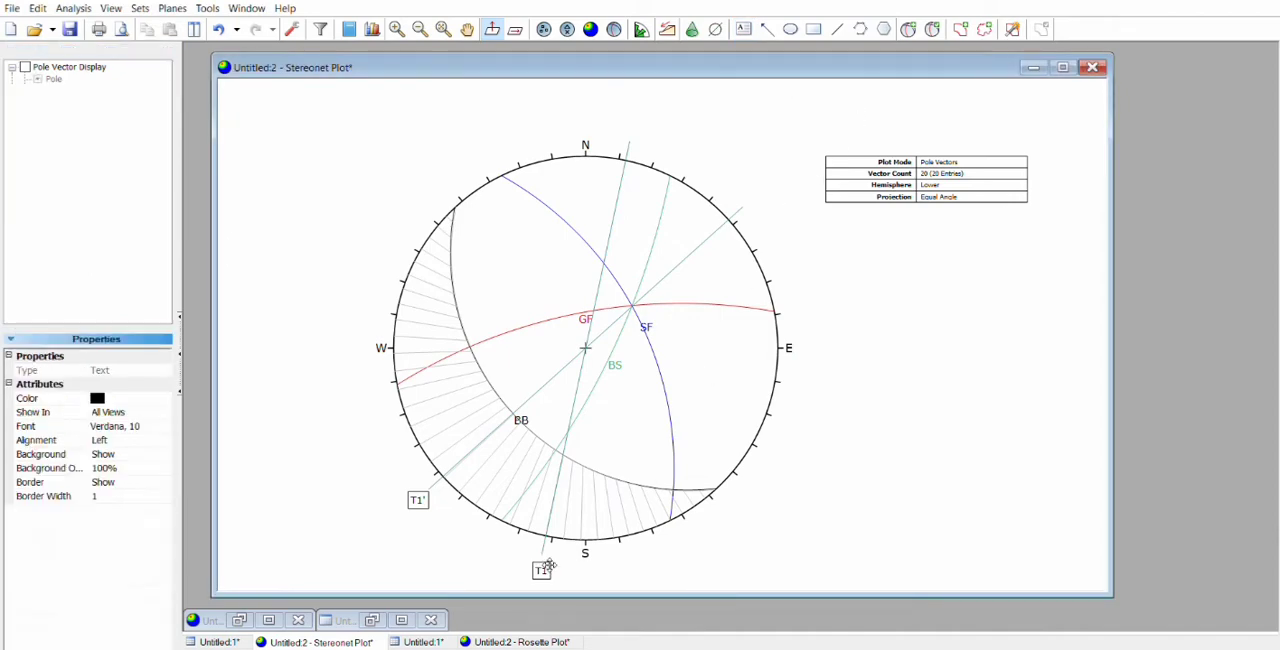
{"action": "left_click_drag", "start_coordinate": [549, 565], "coordinate": [545, 561]}
{"action": "left_click", "coordinate": [779, 539]}
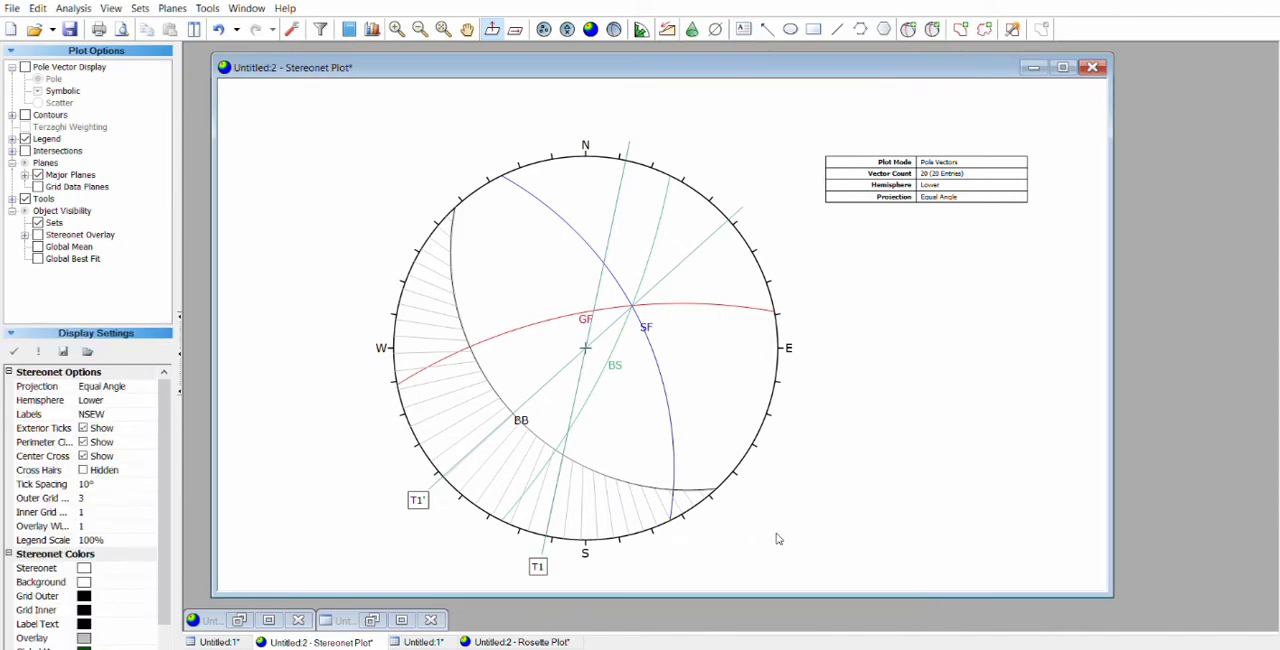
Step: Add a NW–SE trend line through the two ends of the BB plane and label its northwest end T3'
{"action": "left_click", "coordinate": [716, 29]}
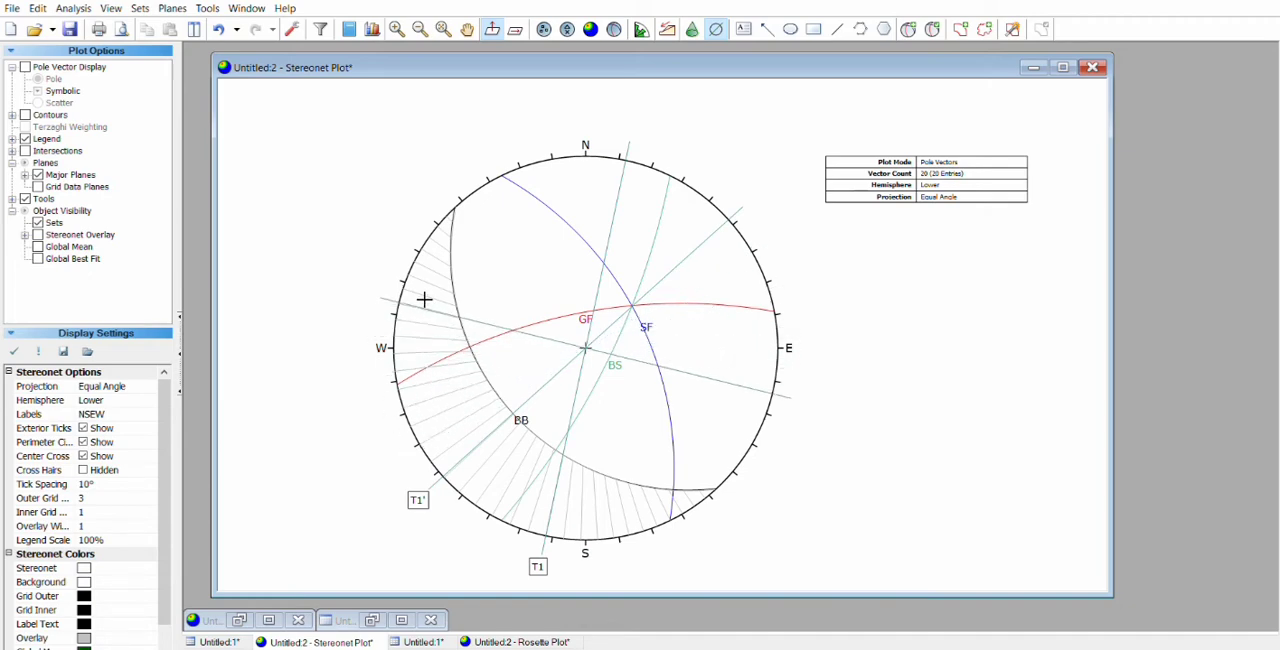
{"action": "left_click", "coordinate": [470, 209]}
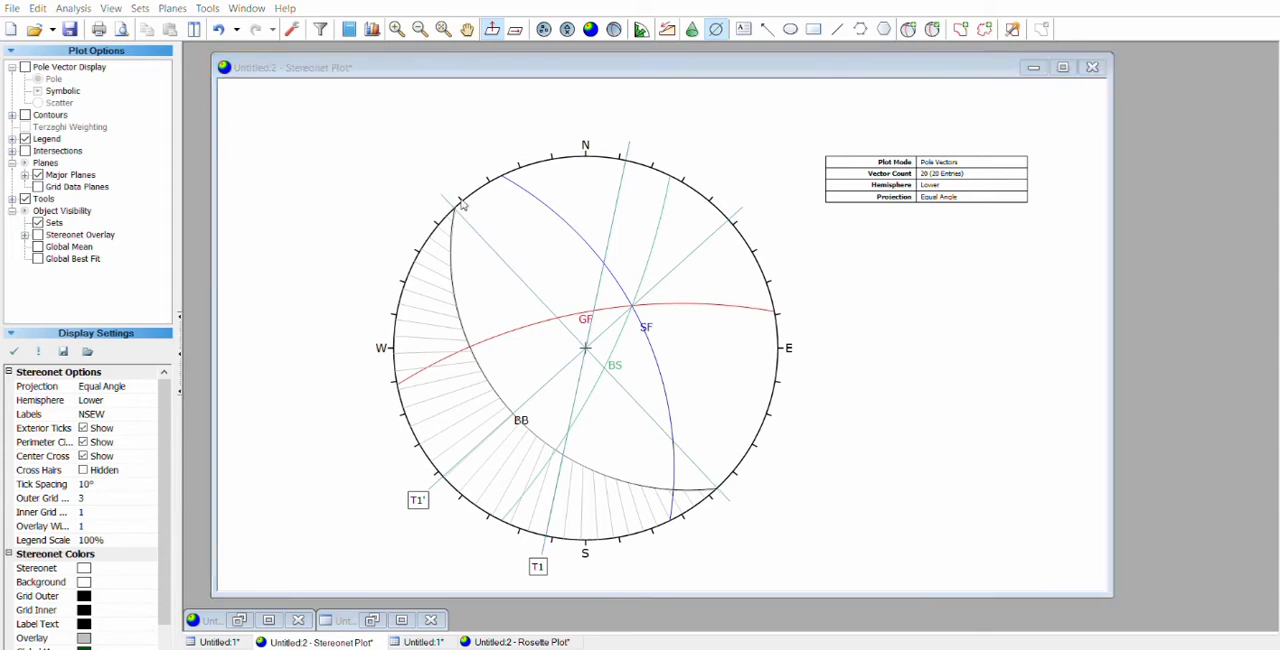
{"action": "left_click", "coordinate": [672, 307]}
{"action": "left_click", "coordinate": [744, 29]}
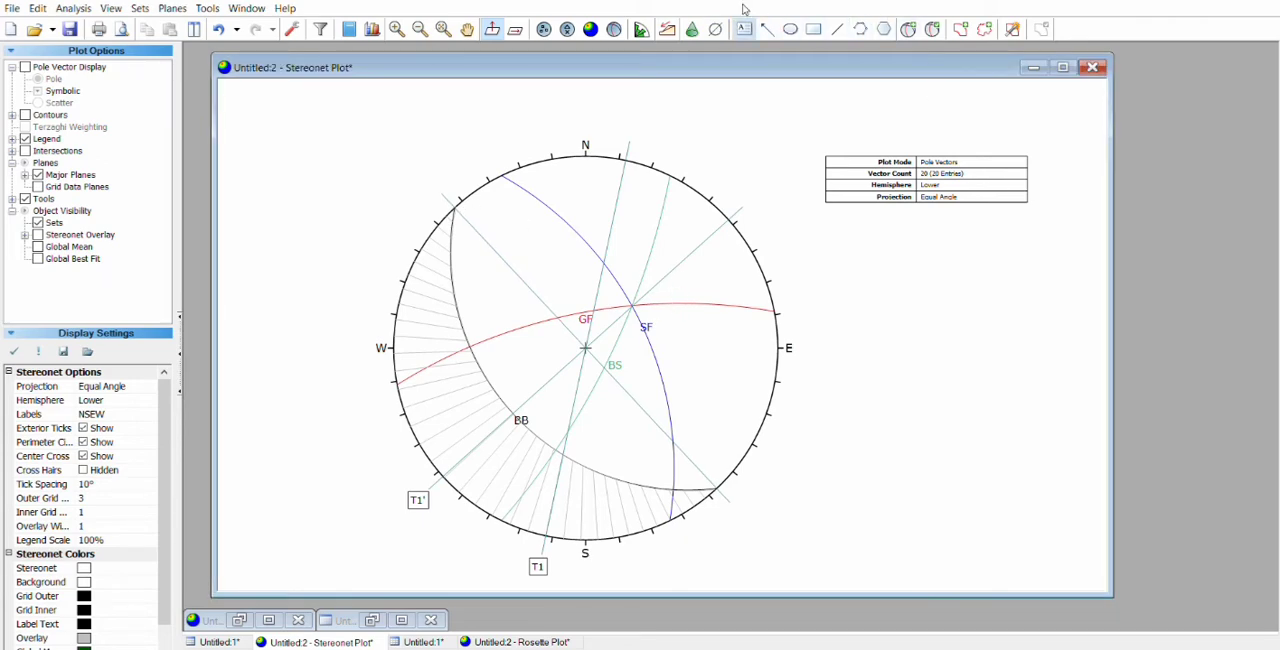
{"action": "left_click", "coordinate": [434, 160]}
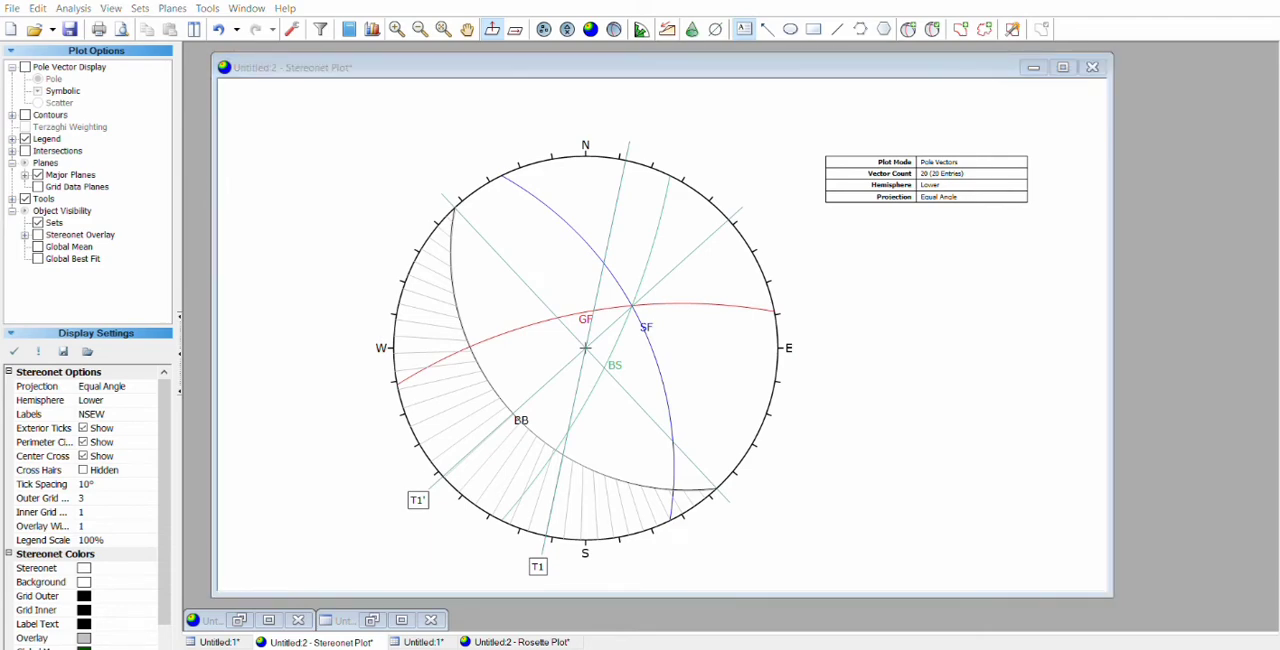
{"action": "left_click", "coordinate": [777, 205]}
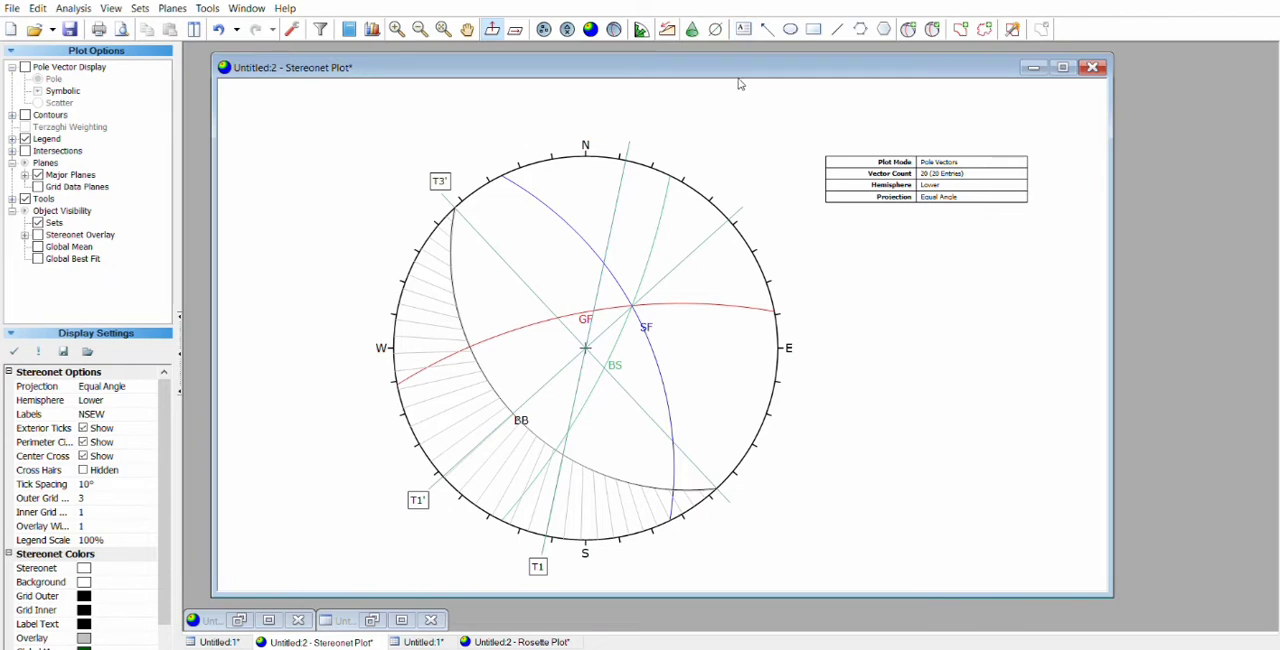
Step: Add a WNW–ESE trend line through the stereonet centre and label its western end T3
{"action": "left_click", "coordinate": [837, 29]}
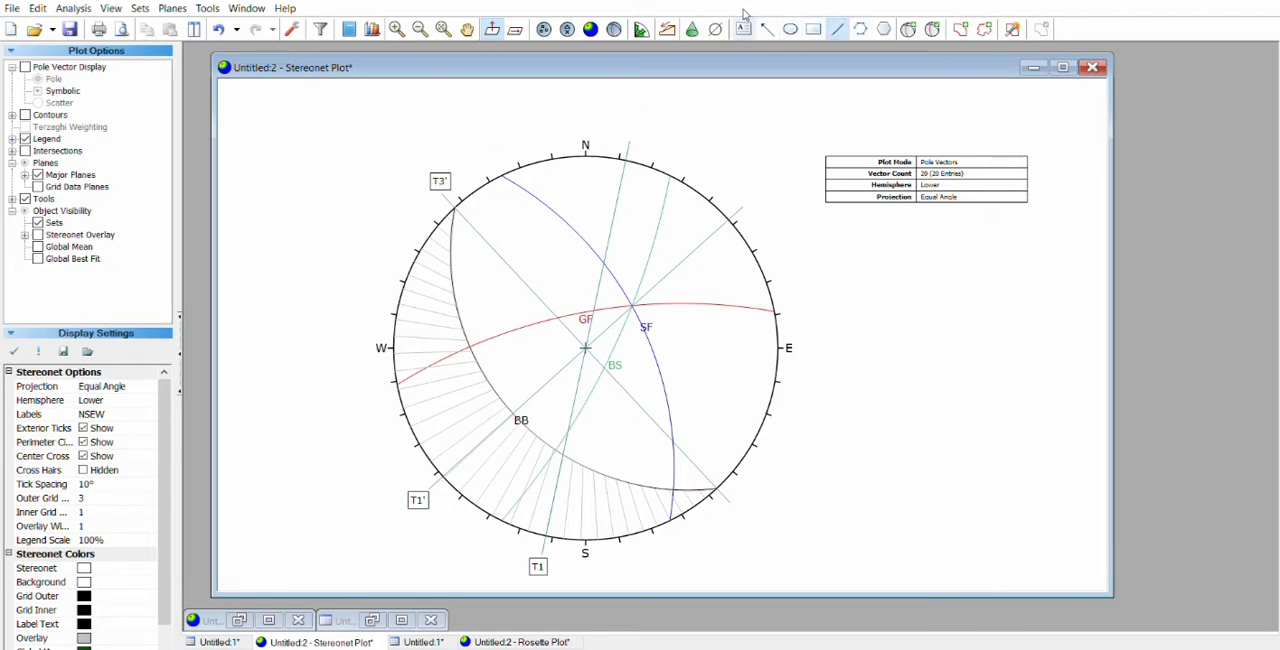
{"action": "left_click", "coordinate": [715, 29]}
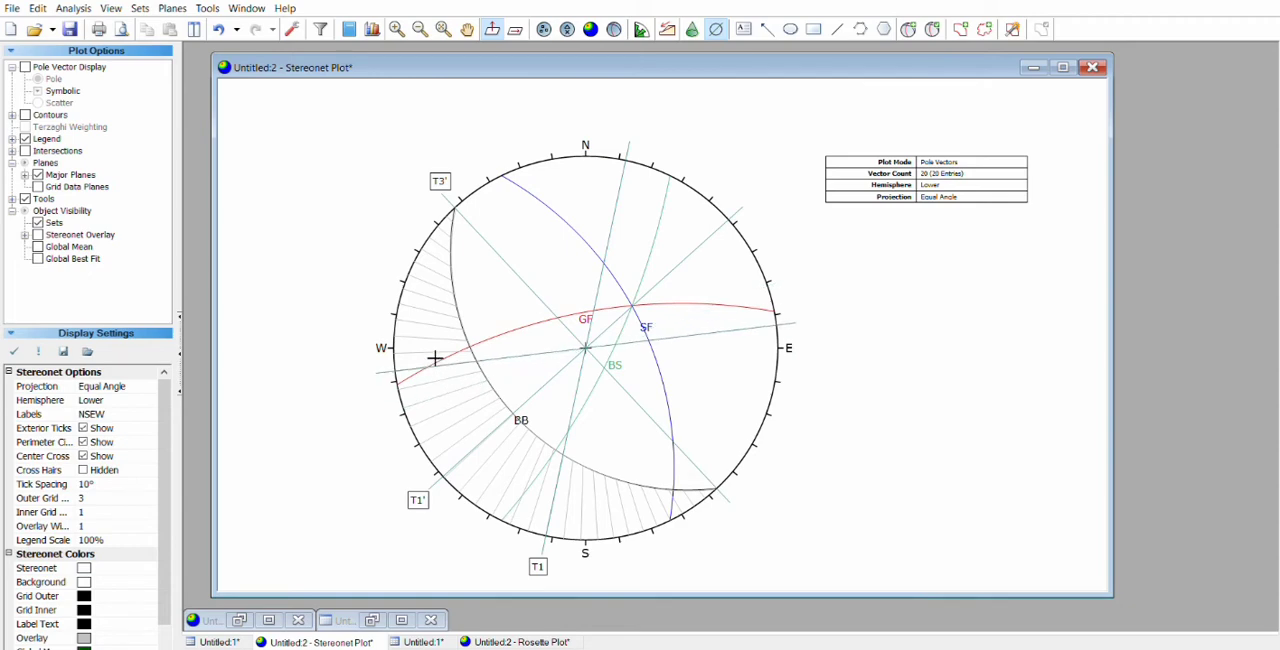
{"action": "left_click", "coordinate": [431, 274]}
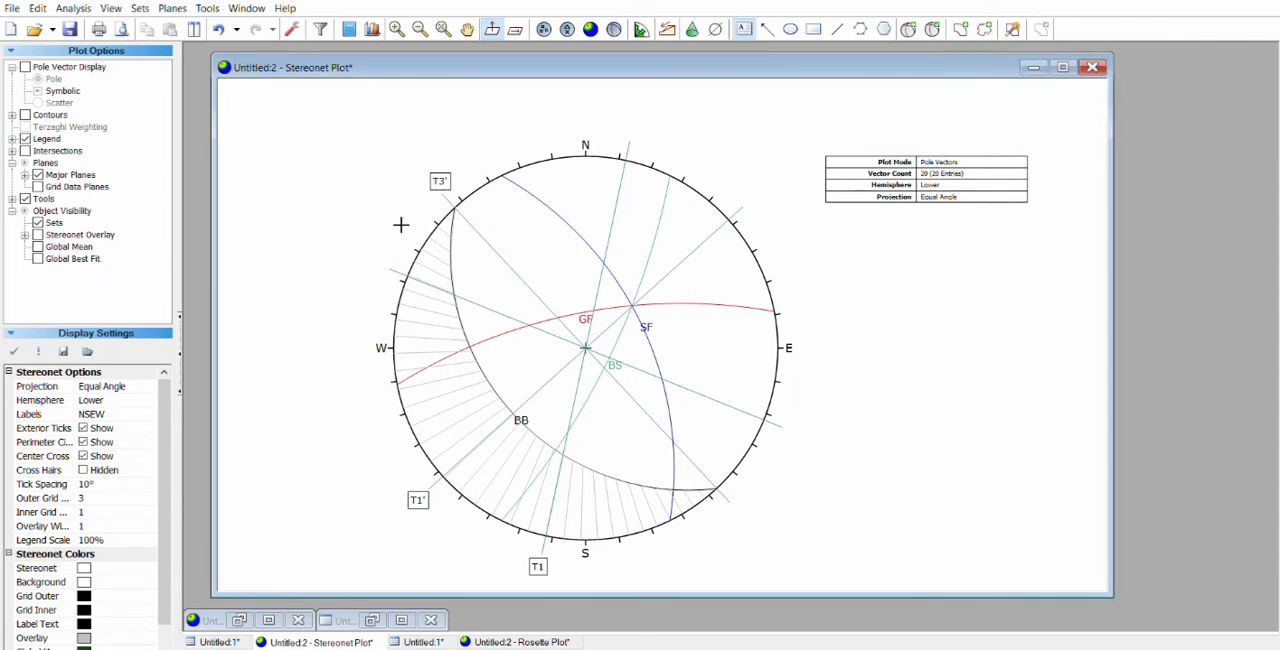
{"action": "left_click", "coordinate": [389, 251]}
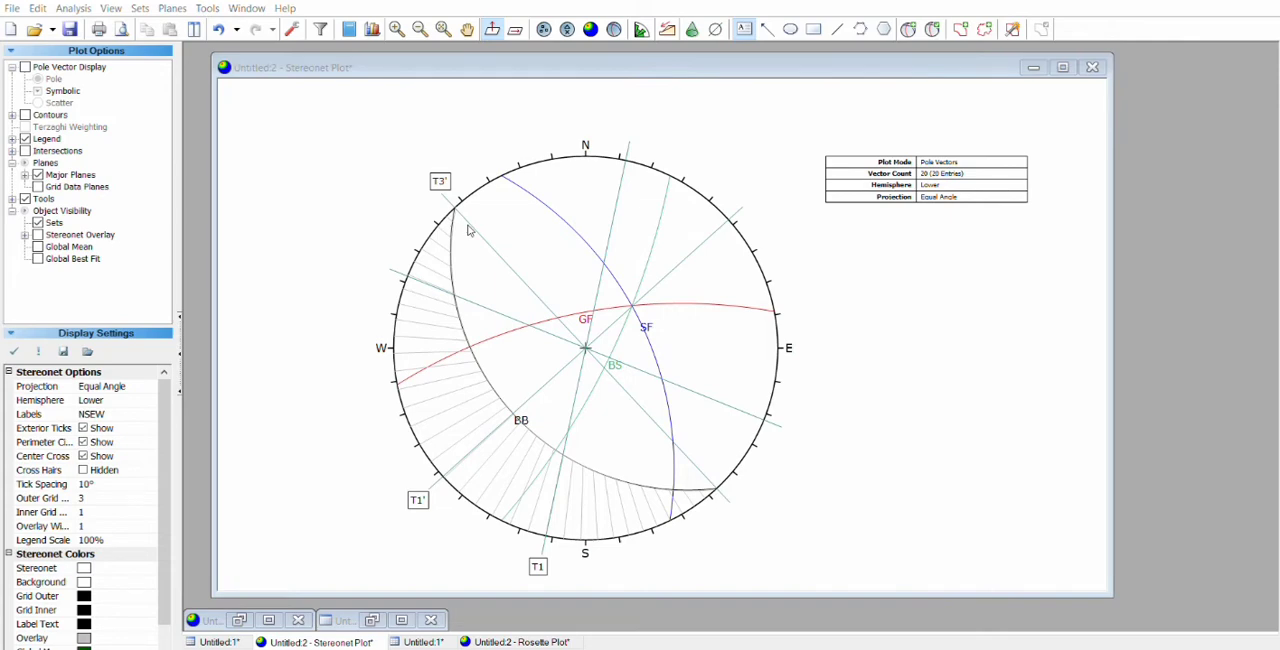
{"action": "left_click", "coordinate": [772, 196]}
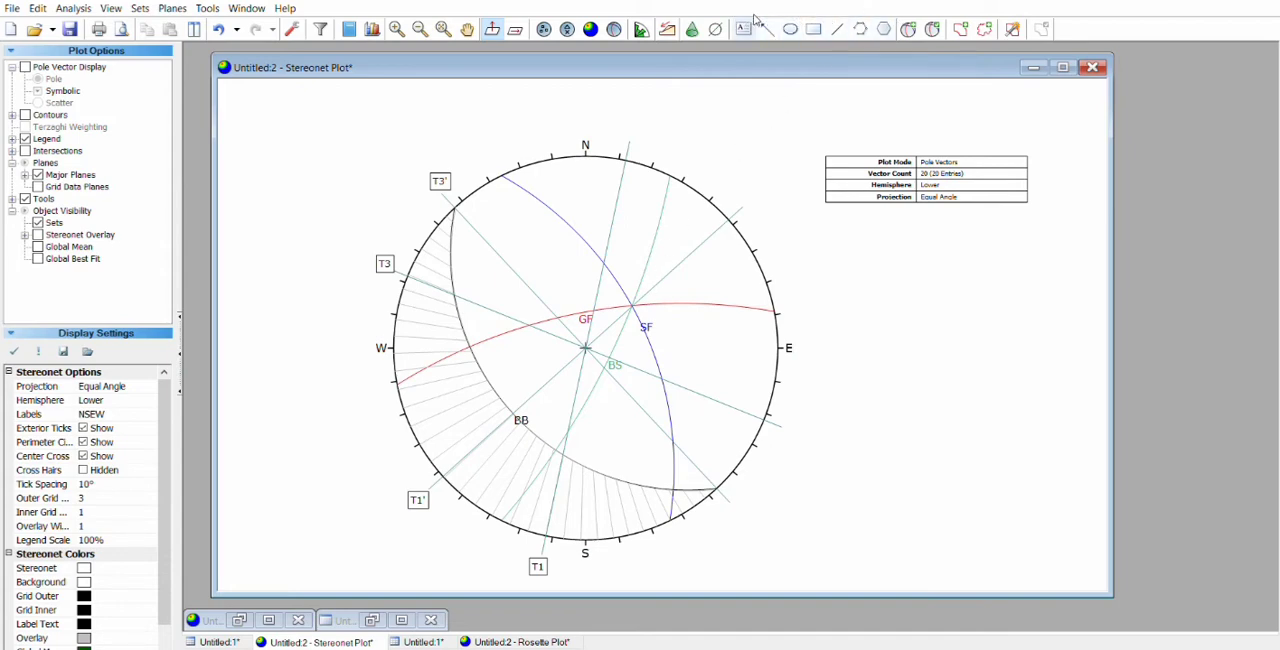
Step: Add another trend line towards the northeast through the GF–SF intersection, almost coinciding with the T1' line
{"action": "left_click", "coordinate": [716, 29]}
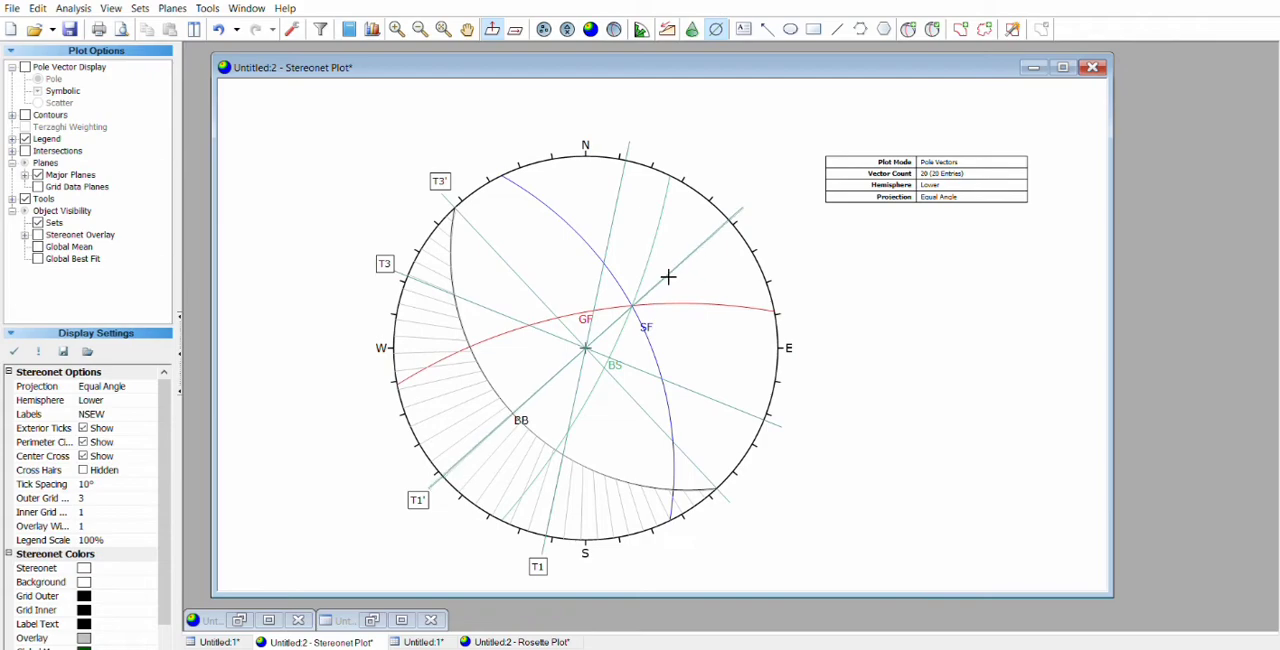
{"action": "scroll", "coordinate": [635, 296], "scroll_direction": "up", "scroll_amount": 6}
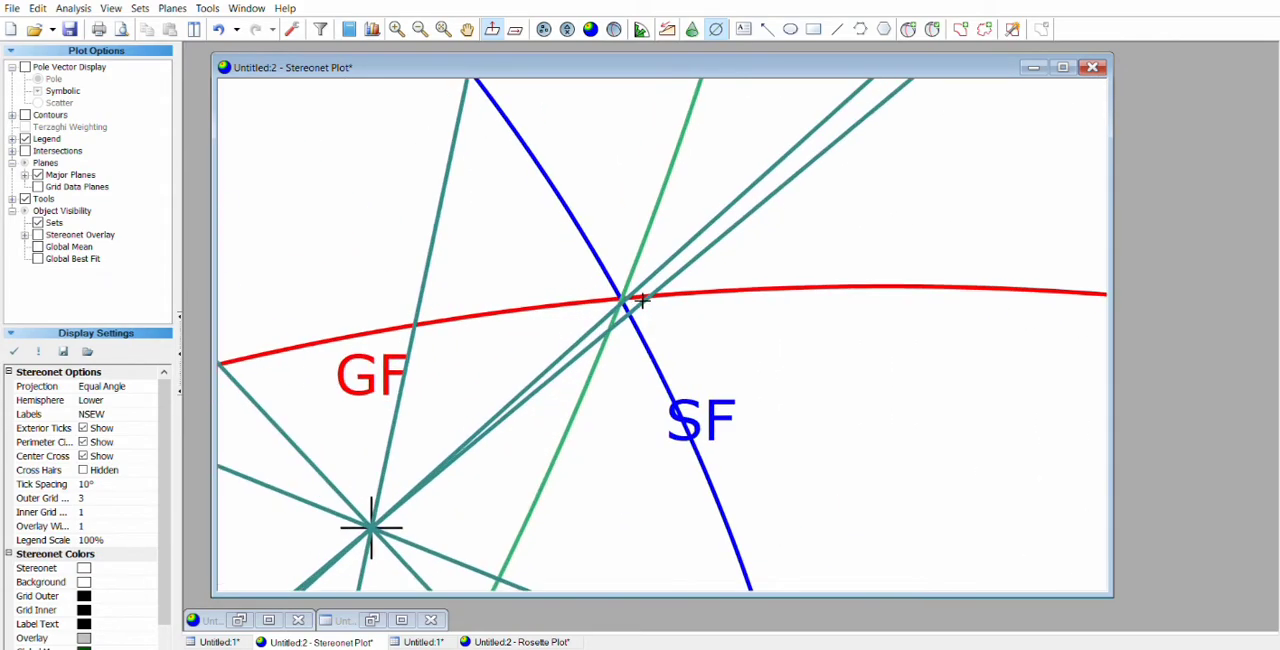
{"action": "scroll", "coordinate": [630, 292], "scroll_direction": "up", "scroll_amount": 2}
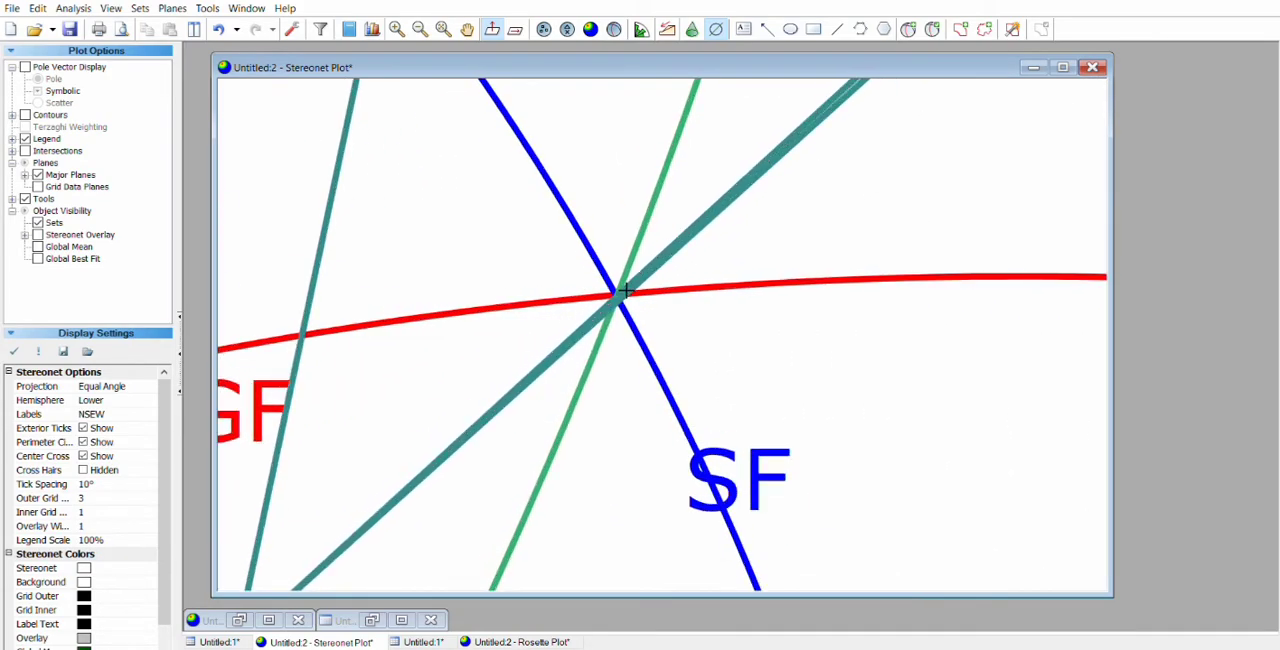
{"action": "left_click", "coordinate": [624, 289]}
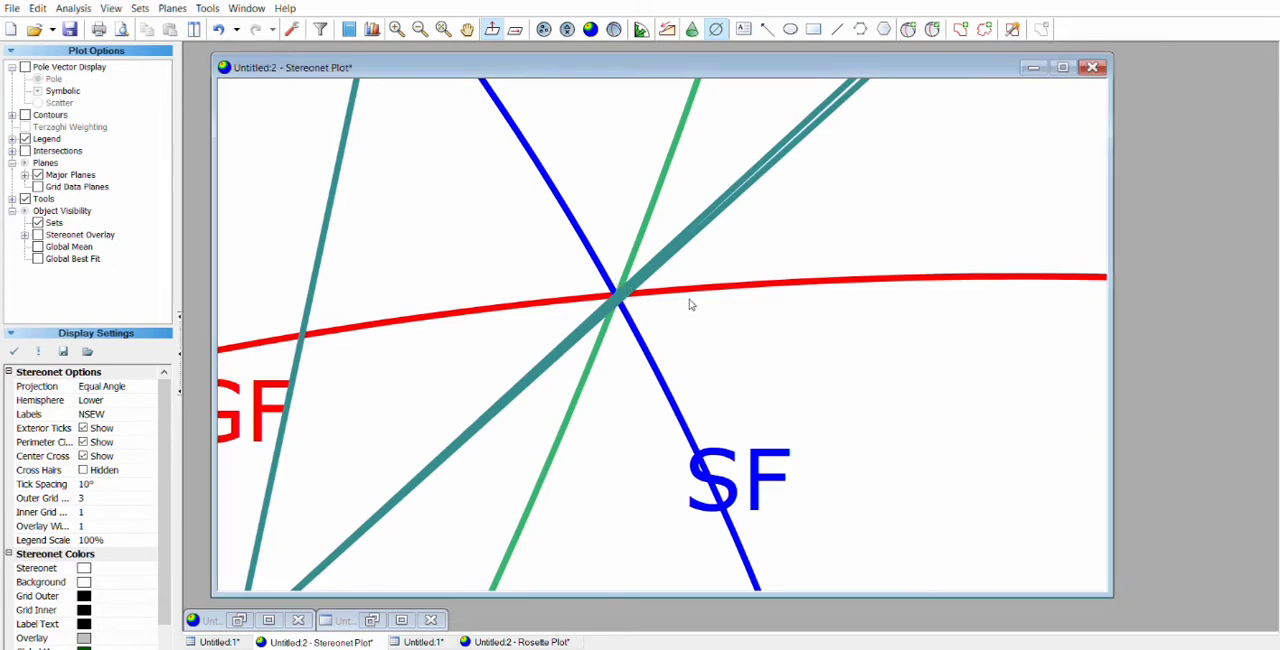
{"action": "scroll", "coordinate": [700, 290], "scroll_direction": "down", "scroll_amount": 2}
{"action": "scroll", "coordinate": [700, 285], "scroll_direction": "down", "scroll_amount": 3}
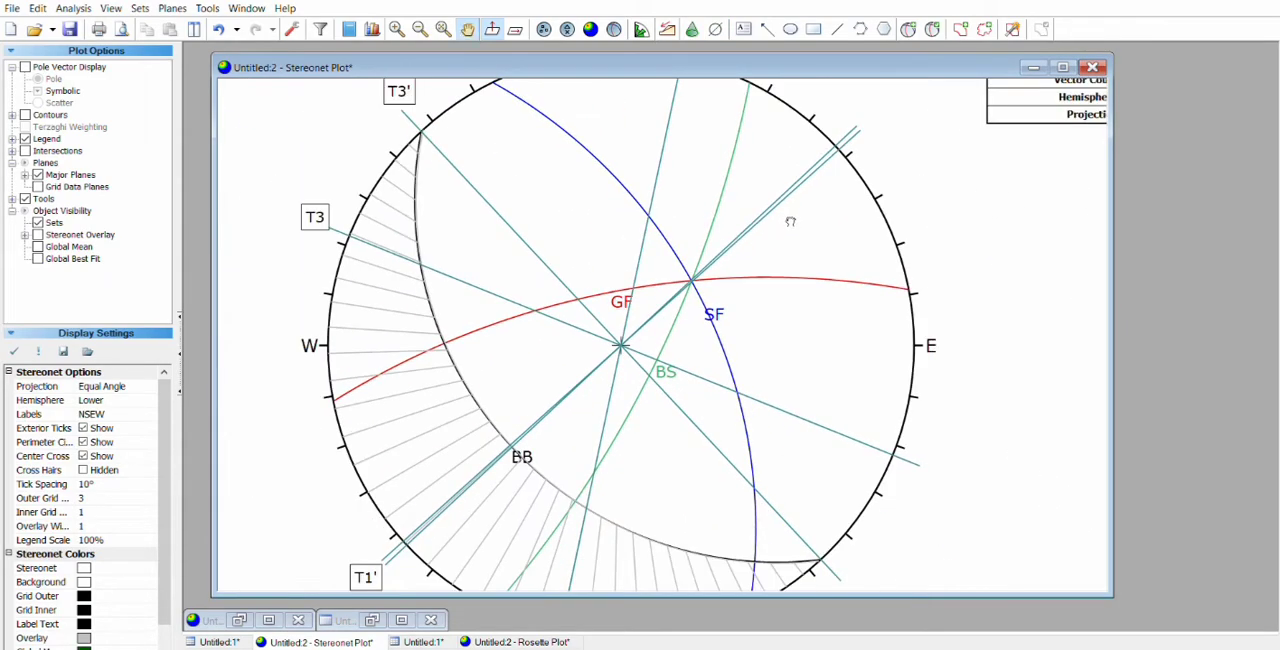
{"action": "scroll", "coordinate": [735, 210], "scroll_direction": "up", "scroll_amount": 1}
Step: Add the text label T2 at the northeast end of the new trend line and move it just above the line's end
{"action": "left_click", "coordinate": [744, 29]}
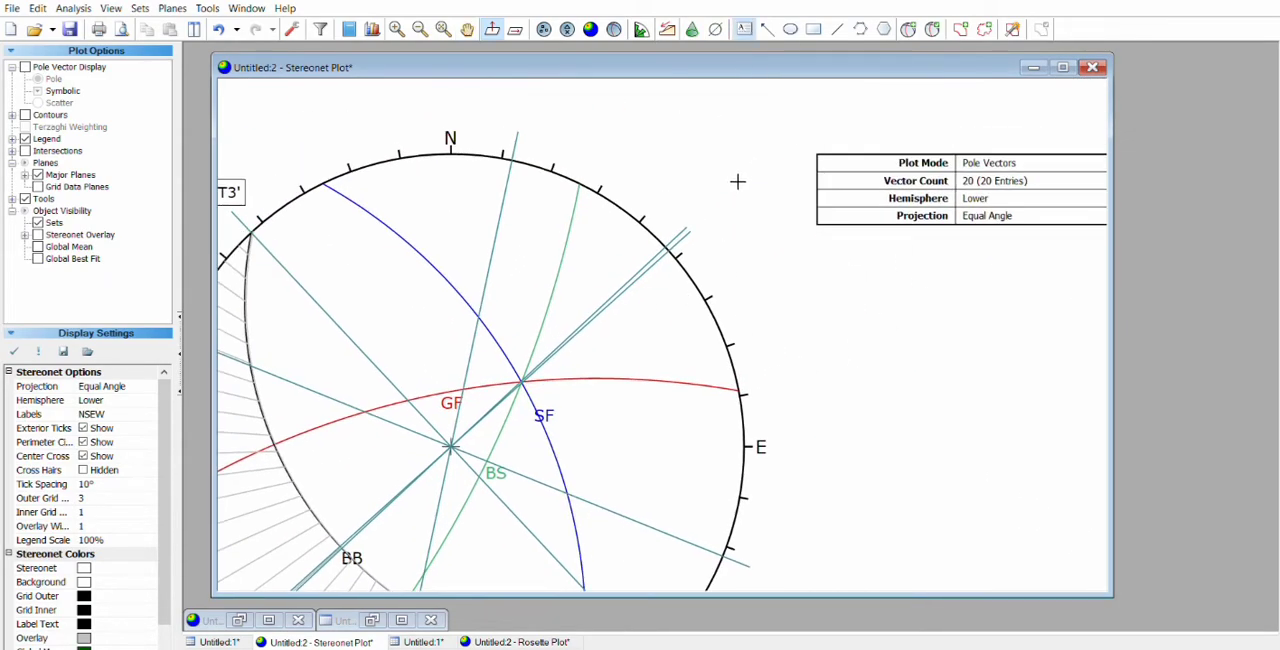
{"action": "left_click", "coordinate": [705, 211]}
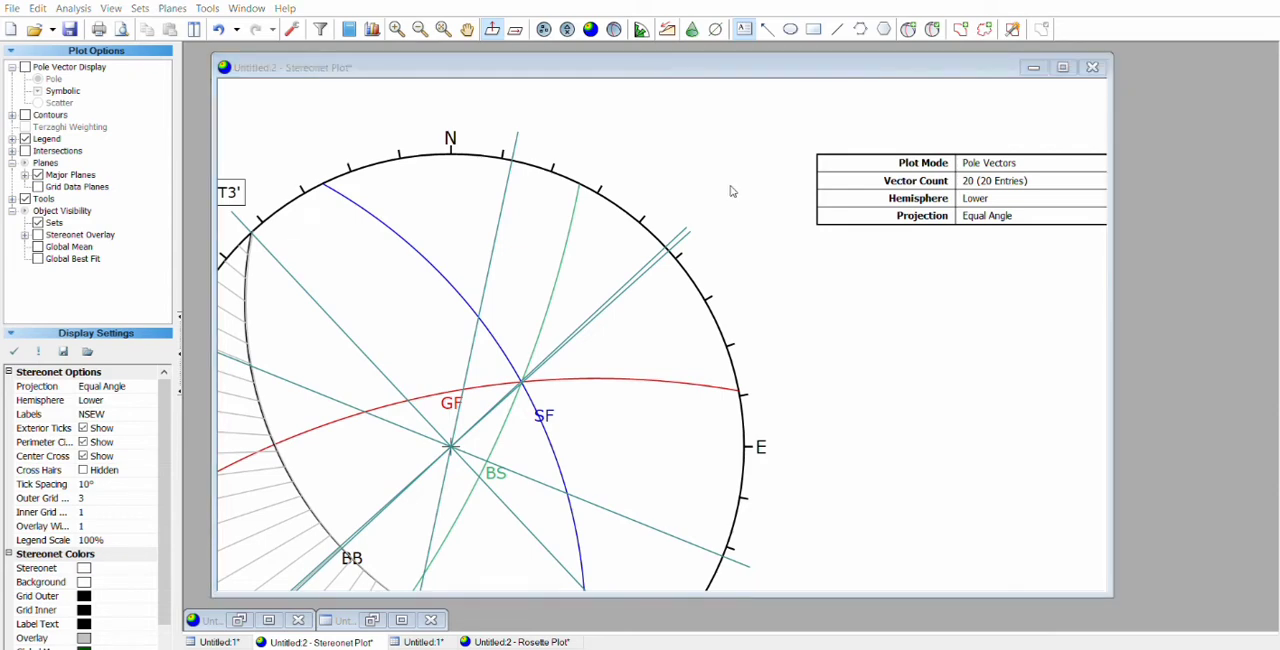
{"action": "type", "text": "T2"}
{"action": "left_click", "coordinate": [765, 196]}
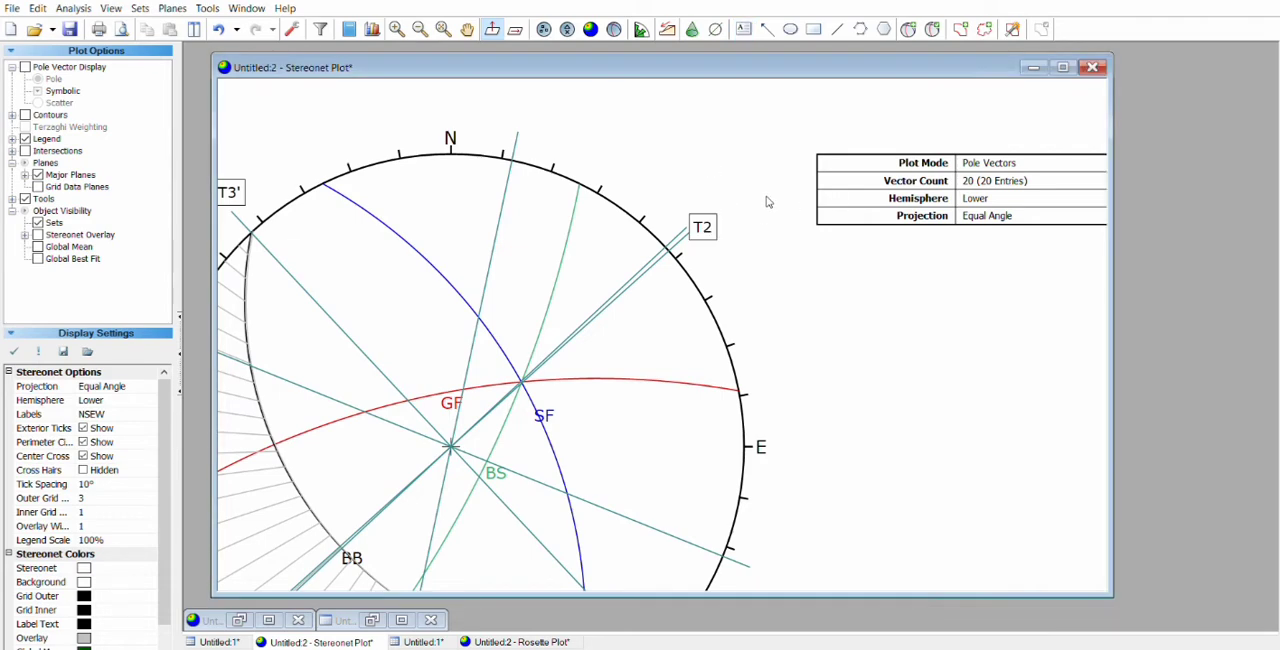
{"action": "left_click", "coordinate": [704, 215]}
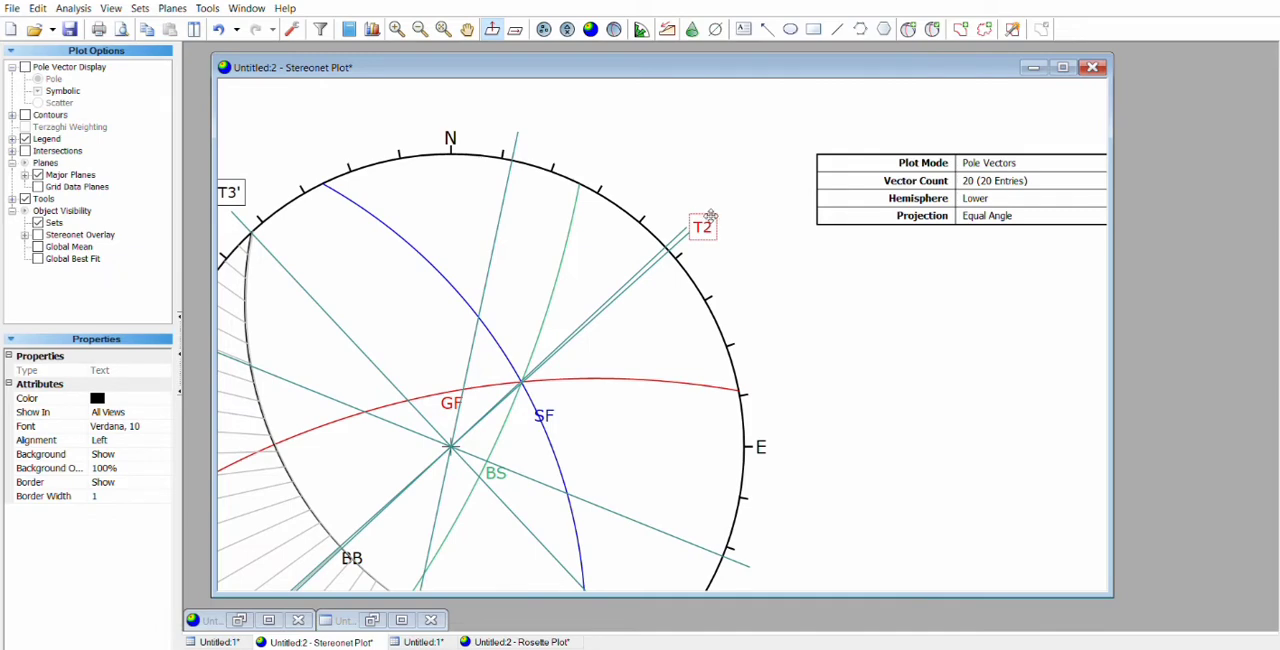
{"action": "left_click_drag", "start_coordinate": [706, 216], "coordinate": [686, 201]}
{"action": "left_click", "coordinate": [726, 277]}
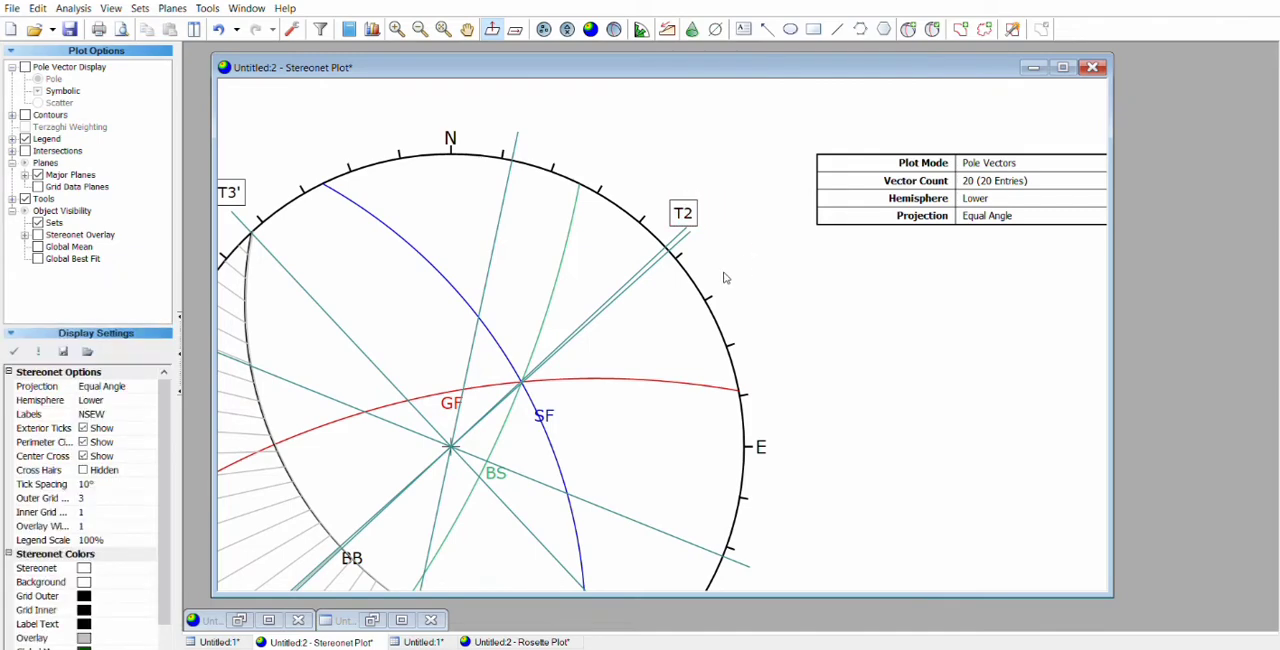
{"action": "scroll", "coordinate": [651, 314], "scroll_direction": "down", "scroll_amount": 3}
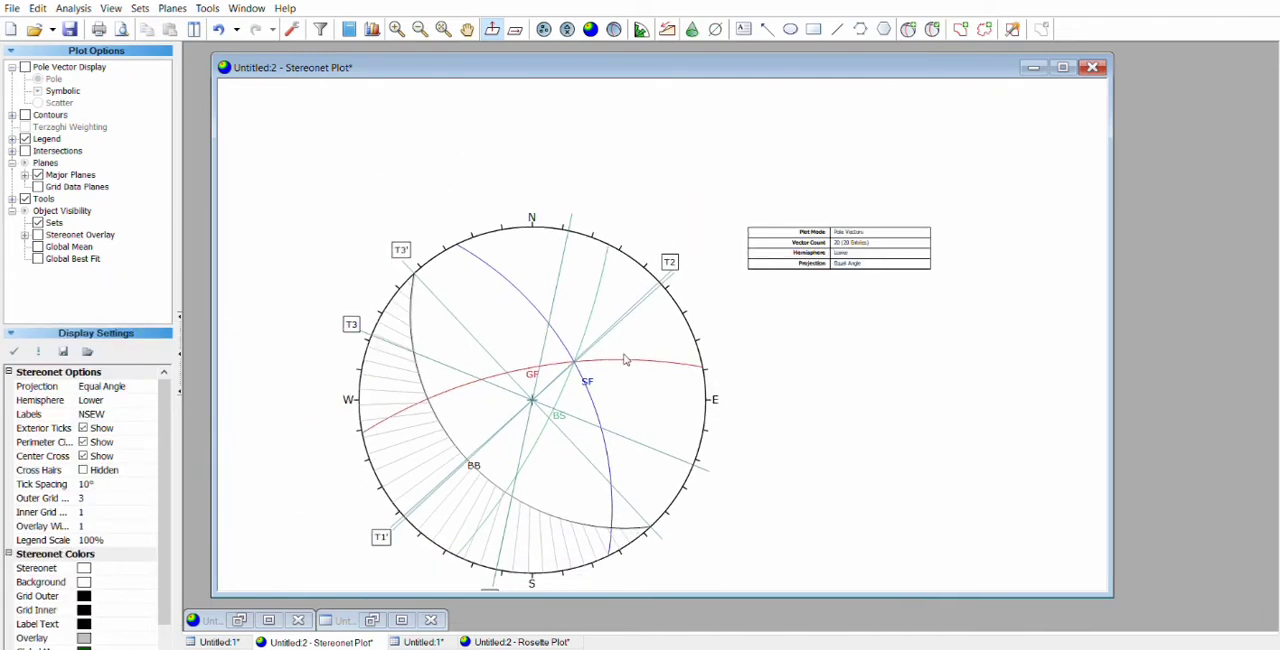
Step: Add a NNE–SSW trend line through the stereonet centre and the intersection of the BB and BS planes
{"action": "left_click_drag", "start_coordinate": [548, 372], "coordinate": [578, 327]}
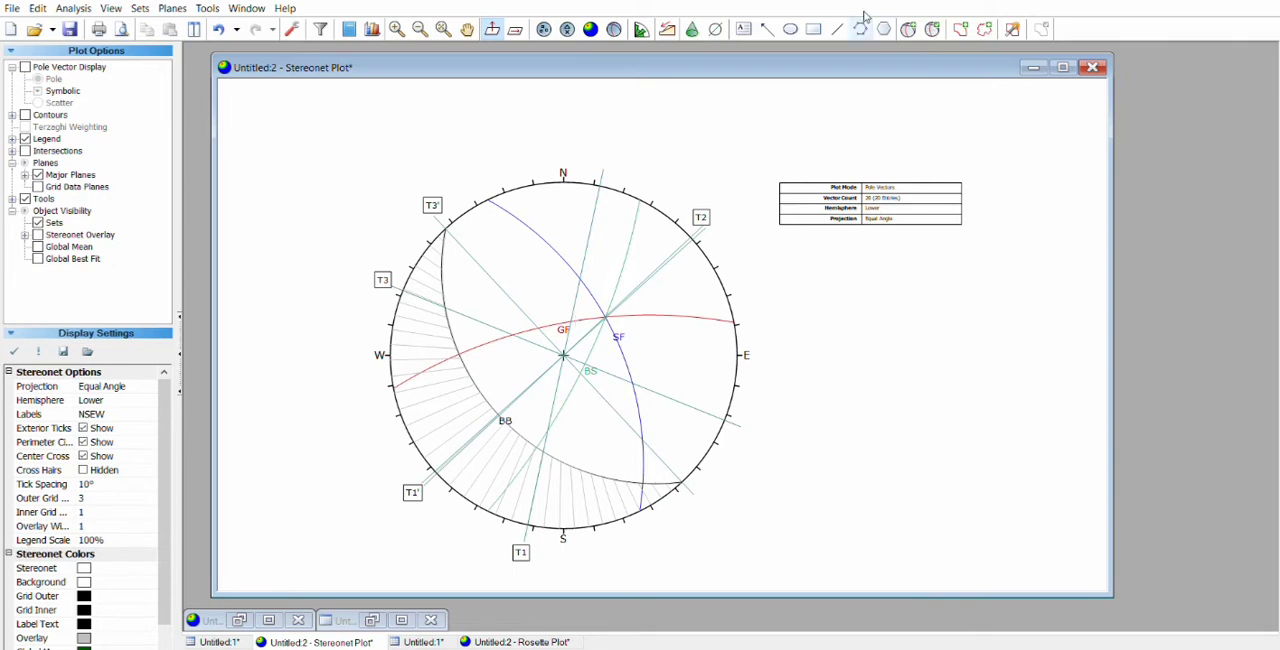
{"action": "left_click", "coordinate": [703, 16]}
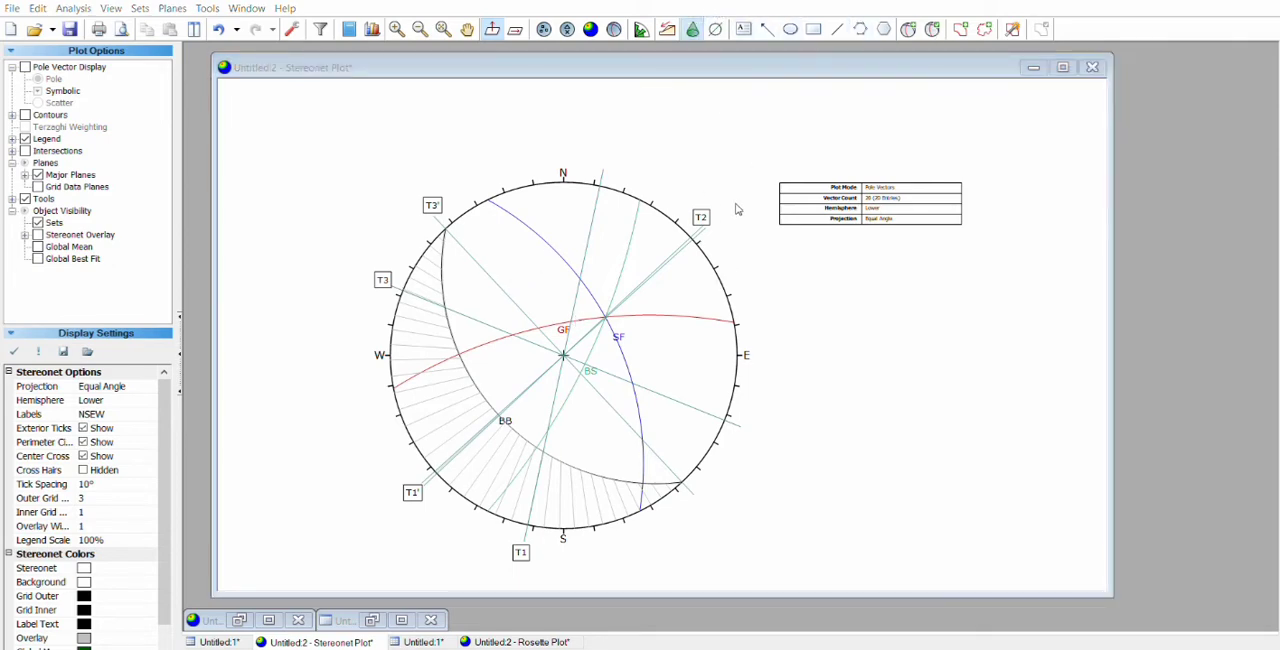
{"action": "left_click", "coordinate": [716, 29]}
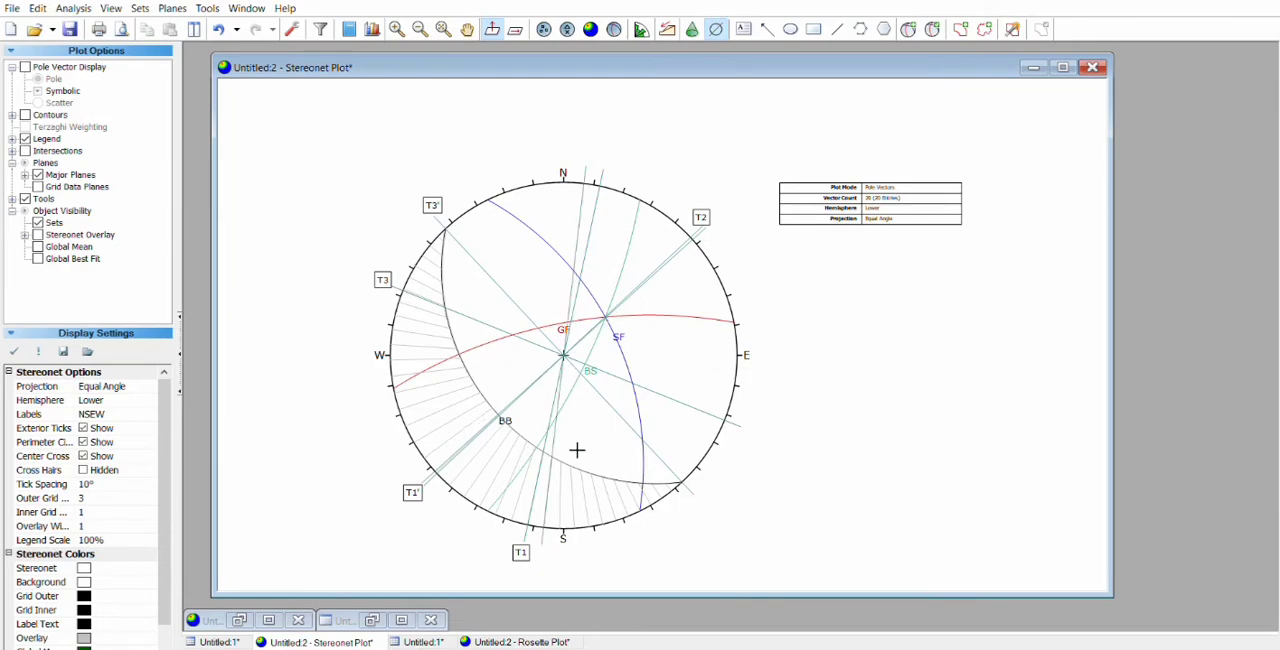
{"action": "scroll", "coordinate": [554, 456], "scroll_direction": "up", "scroll_amount": 8}
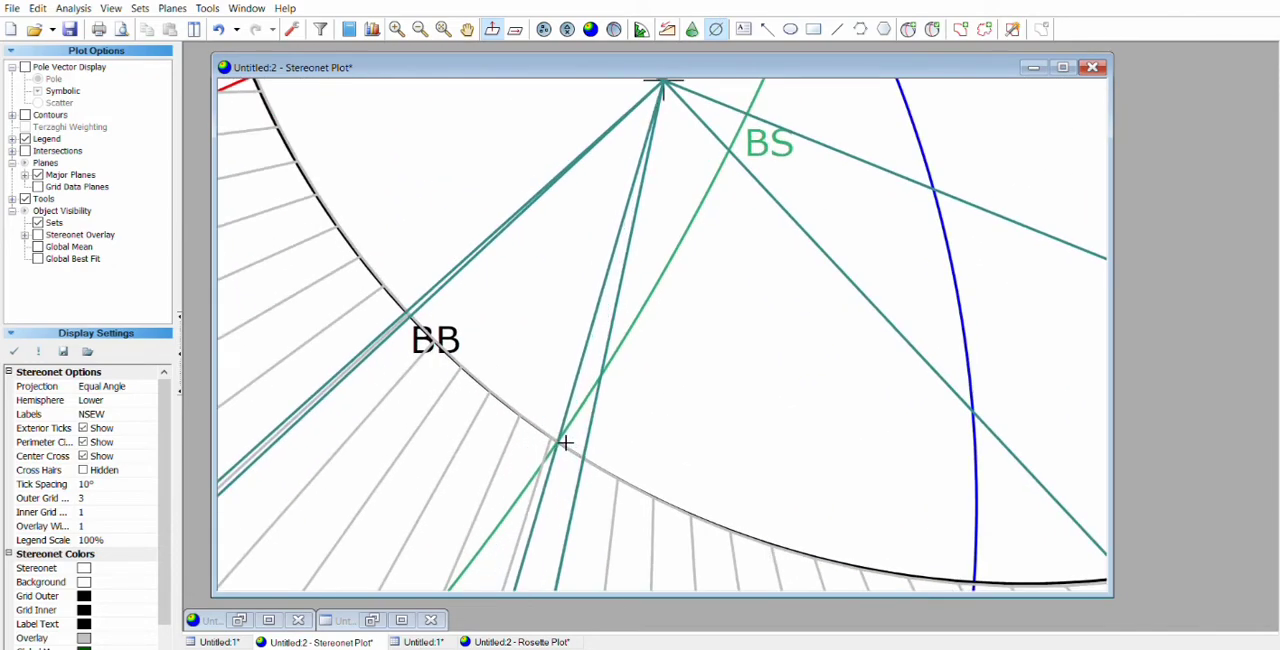
{"action": "left_click", "coordinate": [562, 440]}
{"action": "scroll", "coordinate": [637, 377], "scroll_direction": "down", "scroll_amount": 8}
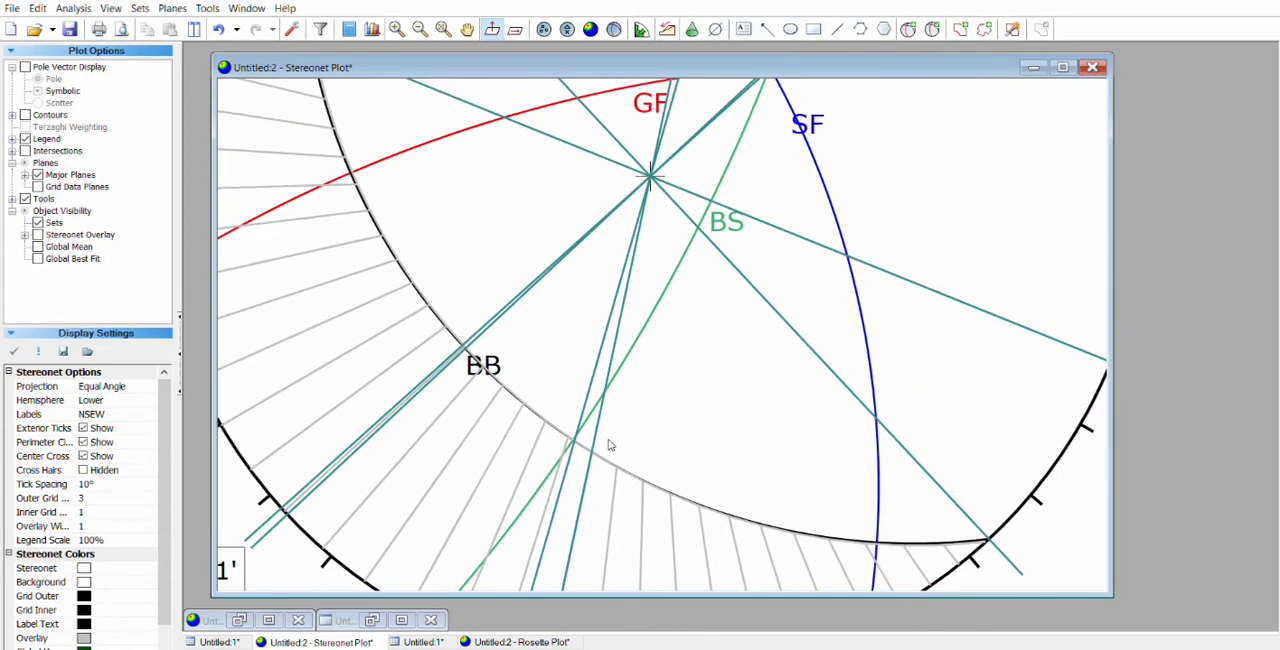
{"action": "left_click_drag", "start_coordinate": [612, 490], "coordinate": [598, 418]}
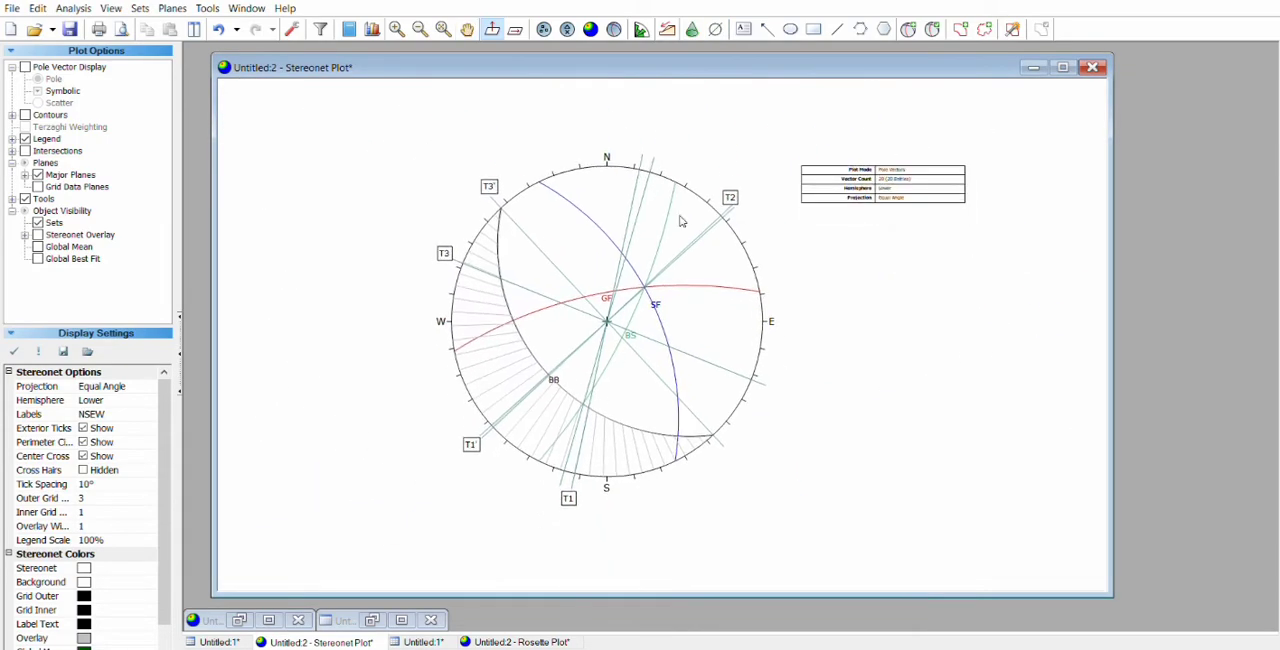
Step: Add the text label NS at the south-southwest end of the new trend line, just beside the T1 label
{"action": "left_click", "coordinate": [744, 28]}
{"action": "left_click", "coordinate": [529, 517]}
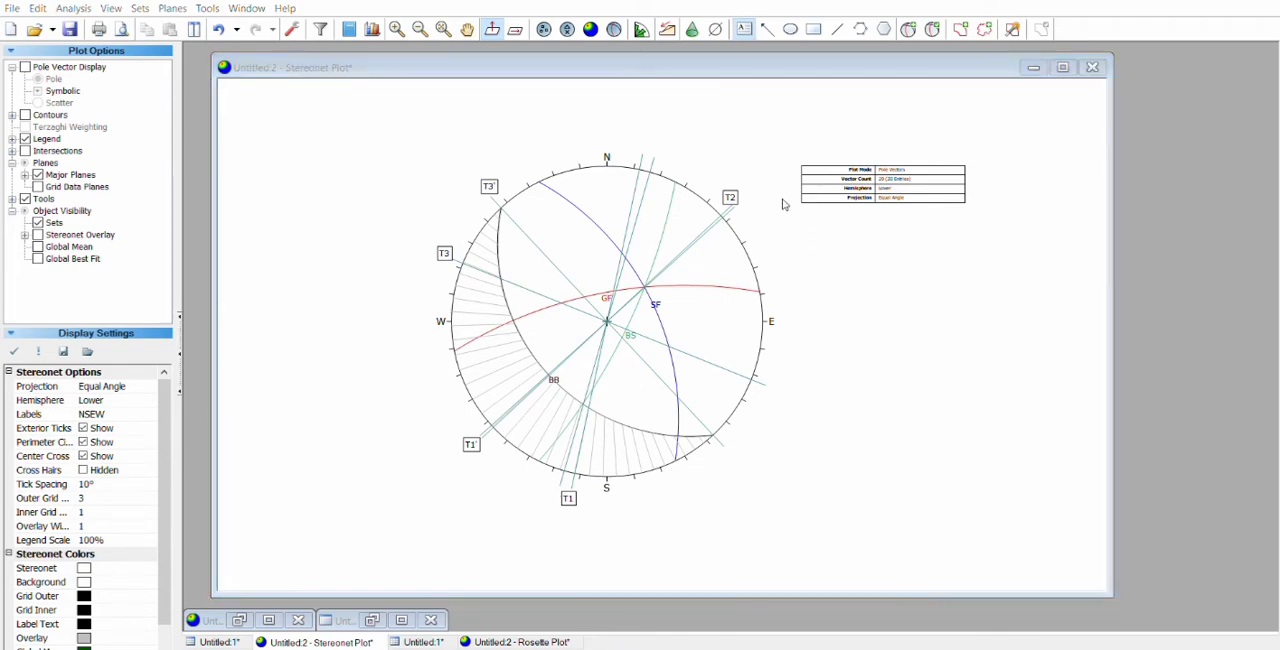
{"action": "left_click", "coordinate": [784, 205]}
{"action": "scroll", "coordinate": [562, 495], "scroll_direction": "up", "scroll_amount": 2}
{"action": "left_click_drag", "start_coordinate": [511, 536], "coordinate": [540, 490]}
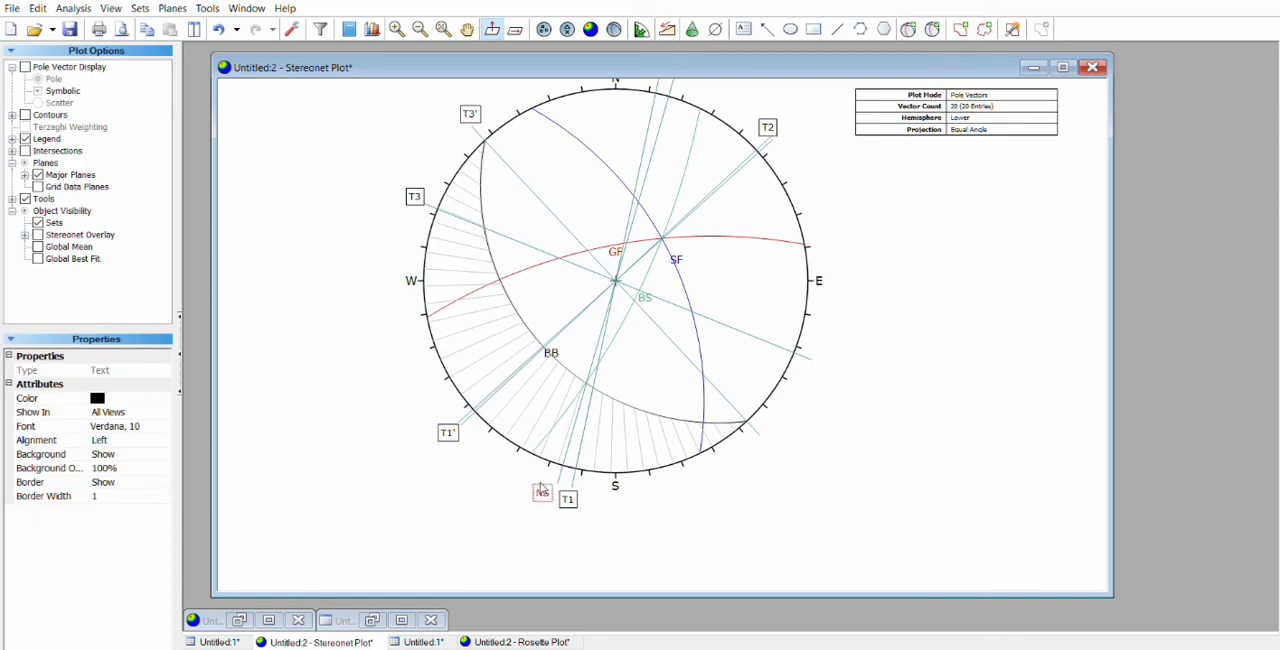
{"action": "left_click", "coordinate": [846, 466]}
Step: Draw two opposing arrows along the BS plane, one northeastward on its west side and one southwestward on its east side
{"action": "scroll", "coordinate": [720, 362], "scroll_direction": "up", "scroll_amount": 4}
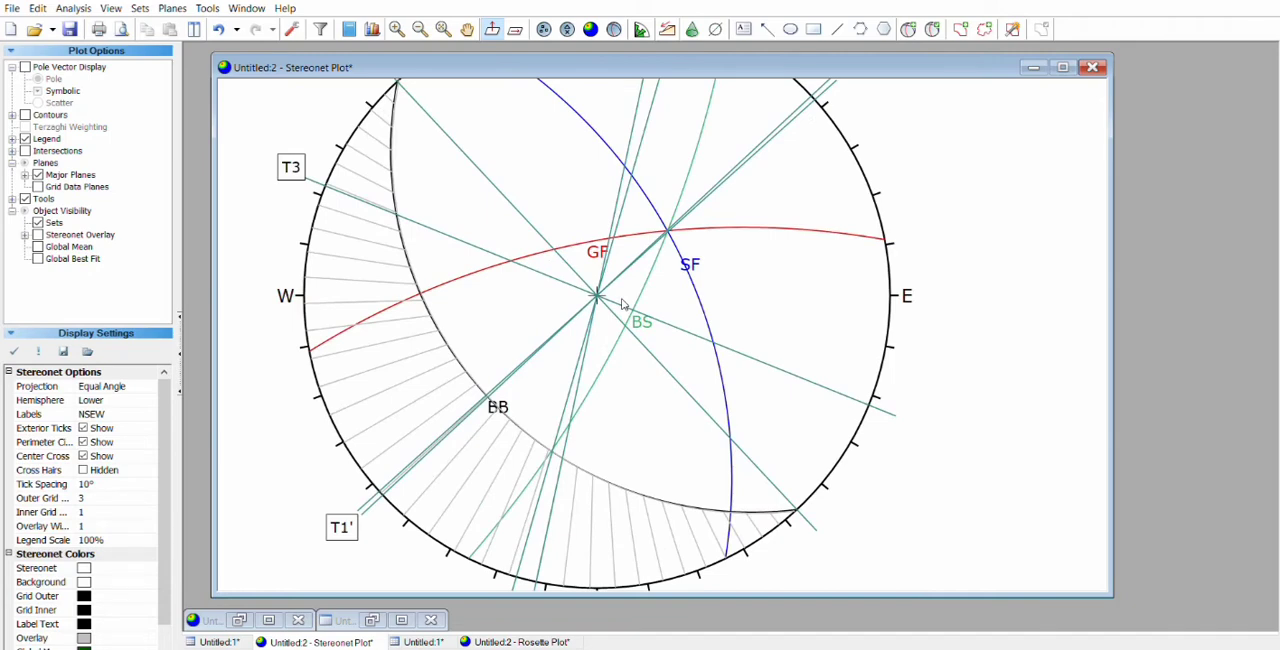
{"action": "left_click_drag", "start_coordinate": [622, 304], "coordinate": [579, 355]}
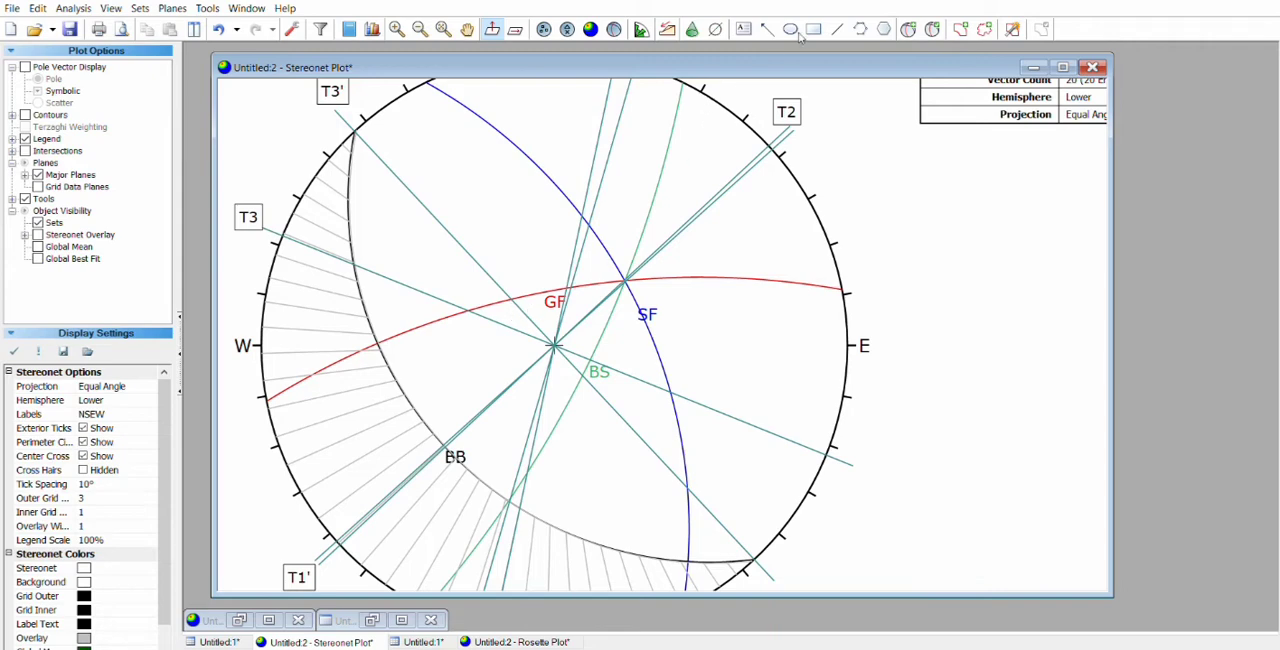
{"action": "left_click", "coordinate": [766, 29]}
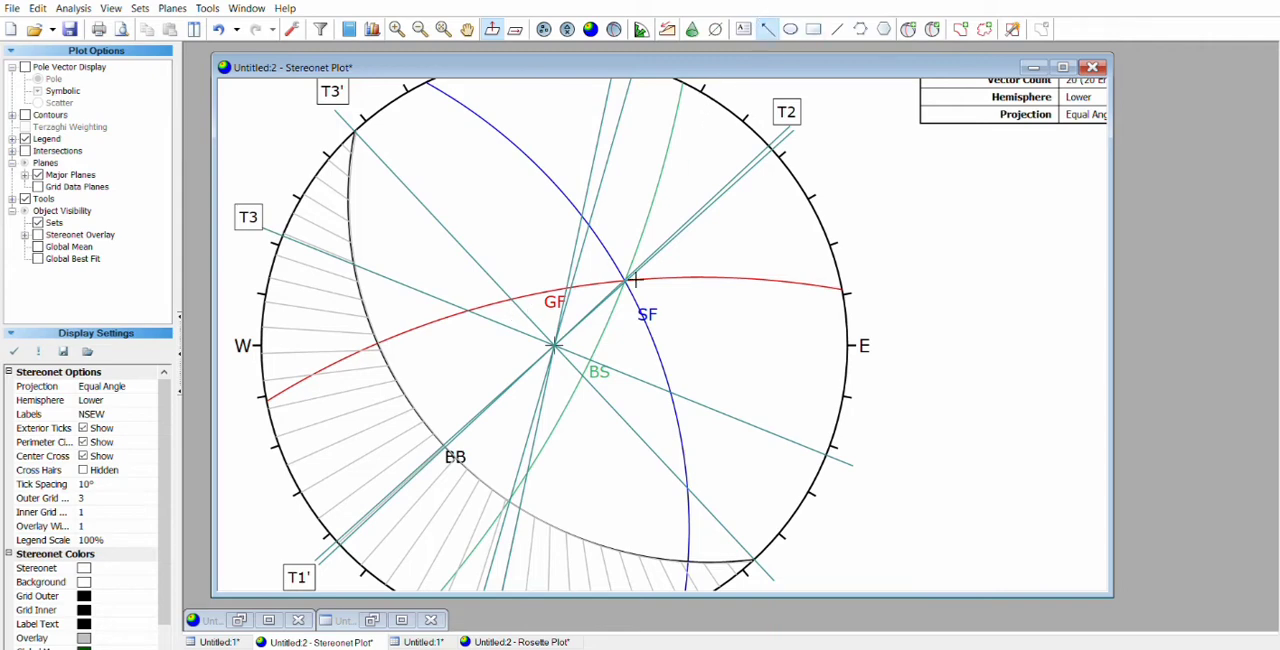
{"action": "left_click", "coordinate": [562, 396]}
{"action": "left_click", "coordinate": [499, 492]}
{"action": "left_click", "coordinate": [575, 442]}
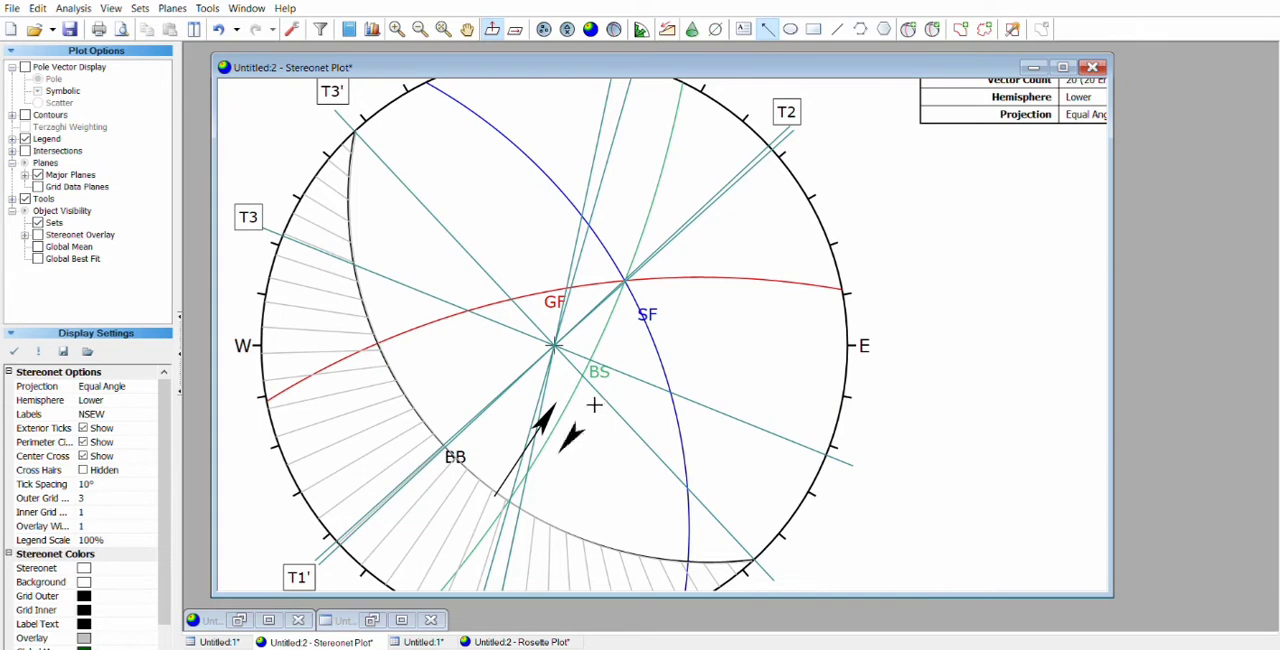
{"action": "left_click", "coordinate": [628, 322]}
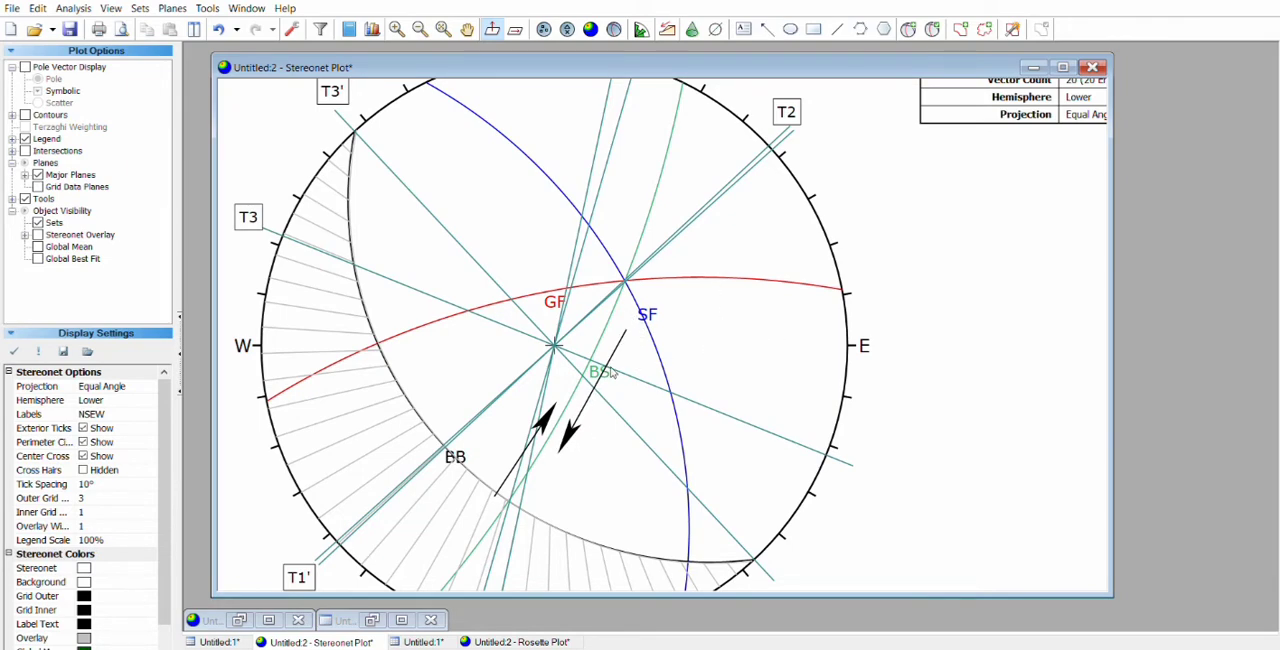
Step: Draw an arrow along the NS line, starting at the BB–BS intersection and pointing south-southwest towards the NS label
{"action": "left_click_drag", "start_coordinate": [621, 484], "coordinate": [585, 471]}
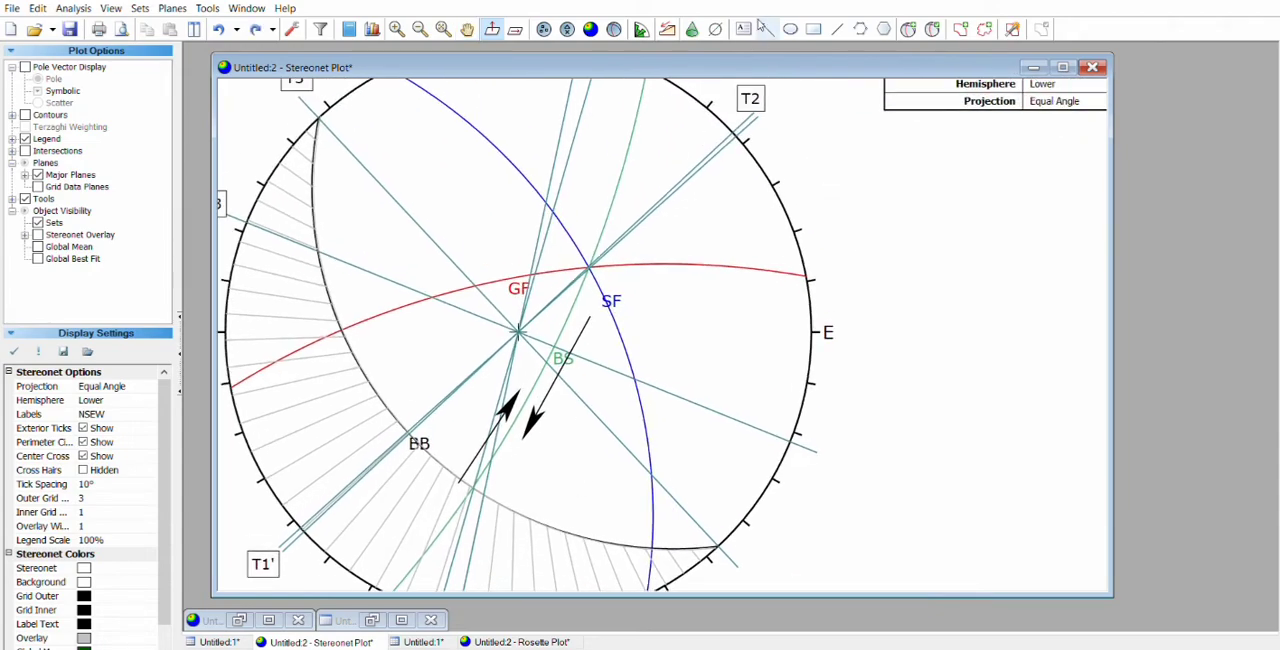
{"action": "left_click", "coordinate": [765, 28]}
{"action": "left_click_drag", "start_coordinate": [349, 534], "coordinate": [385, 435]}
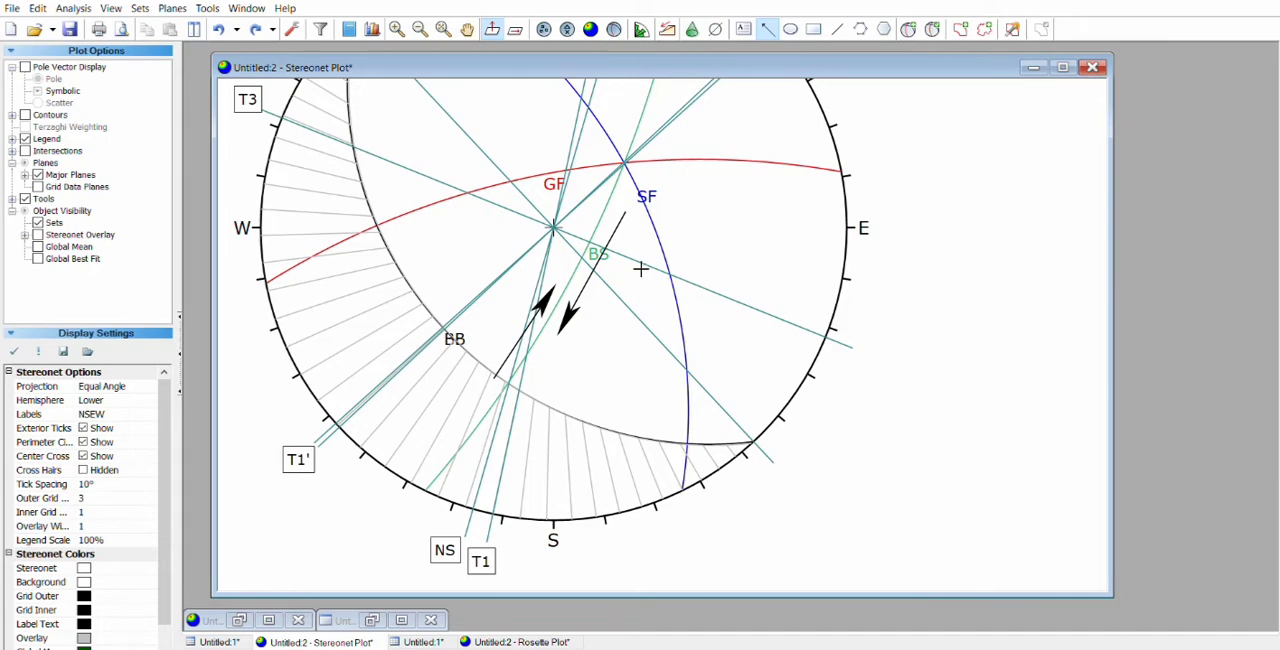
{"action": "left_click_drag", "start_coordinate": [660, 218], "coordinate": [630, 318]}
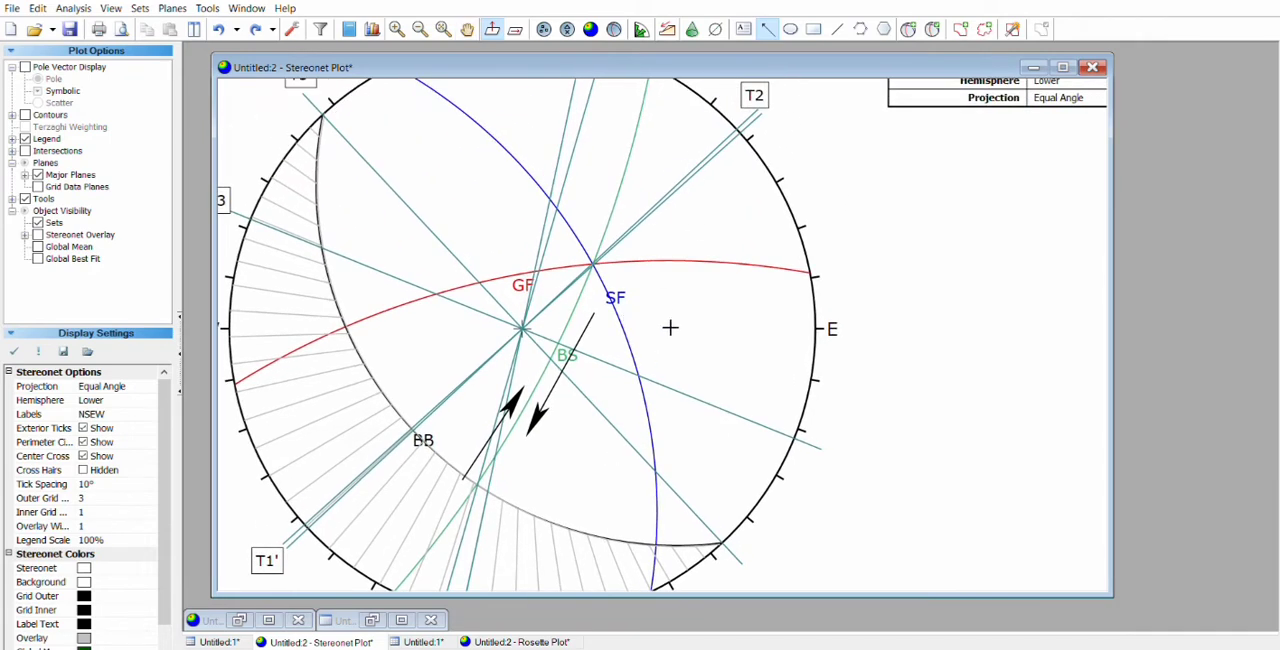
{"action": "left_click_drag", "start_coordinate": [597, 375], "coordinate": [591, 241]}
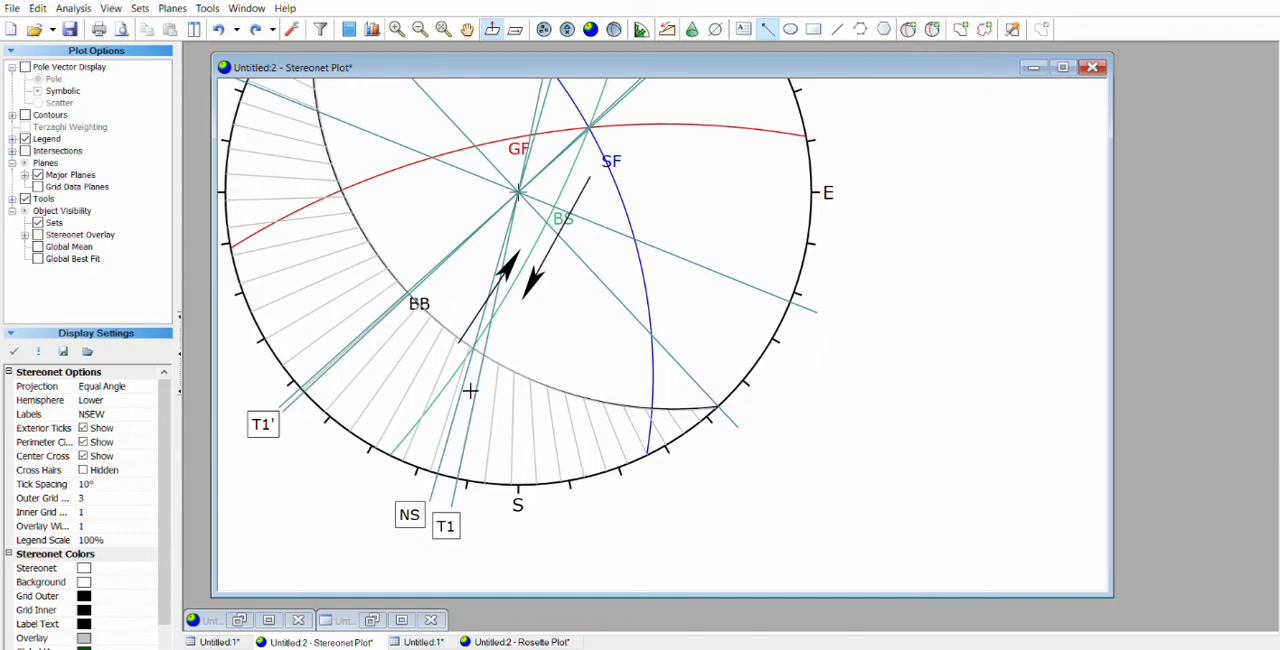
{"action": "left_click_drag", "start_coordinate": [465, 393], "coordinate": [491, 311]}
{"action": "key", "text": "Escape"}
{"action": "left_click", "coordinate": [767, 29]}
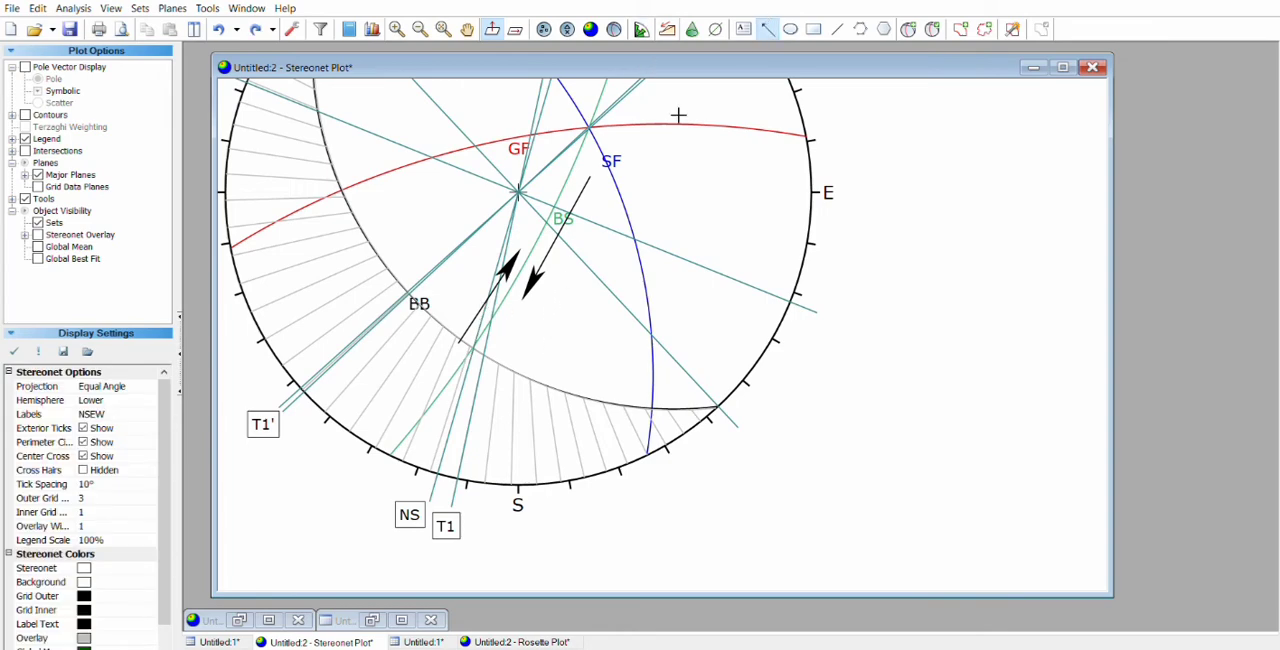
{"action": "left_click", "coordinate": [453, 444]}
{"action": "left_click", "coordinate": [473, 355]}
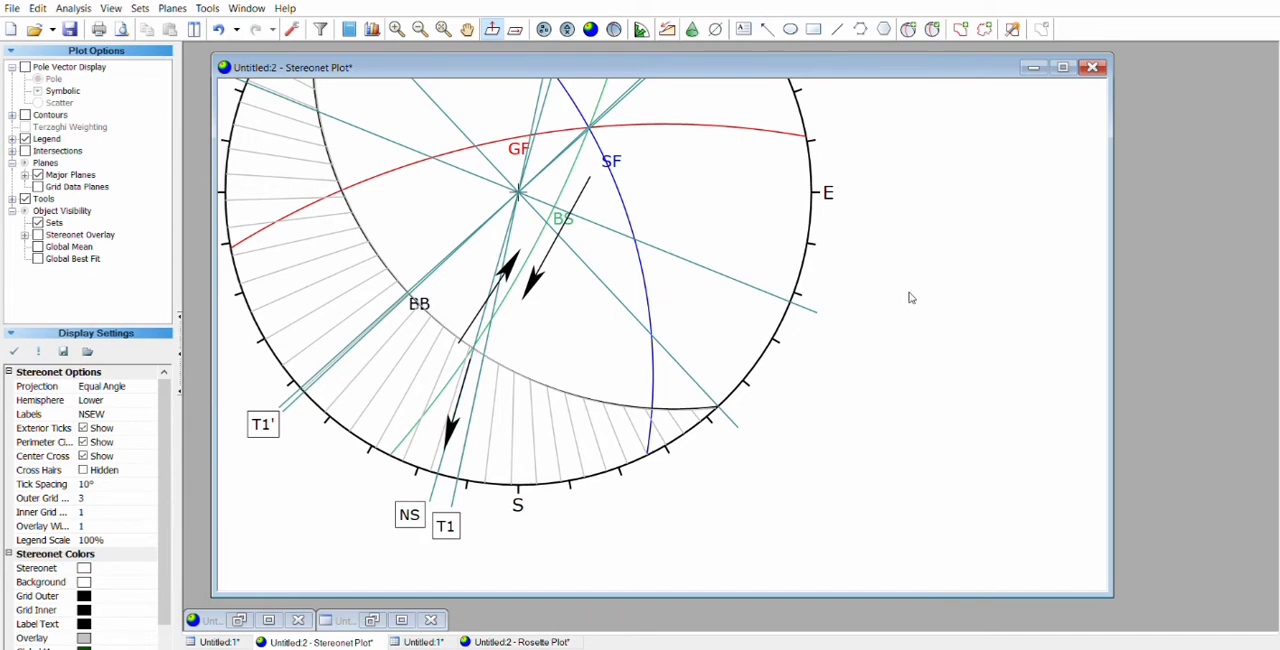
Step: Examine the finished stereonet, from the T2, T3 and T3' ends down to the arrows around the BB–BS intersection
{"action": "scroll", "coordinate": [779, 277], "scroll_direction": "up", "scroll_amount": 5}
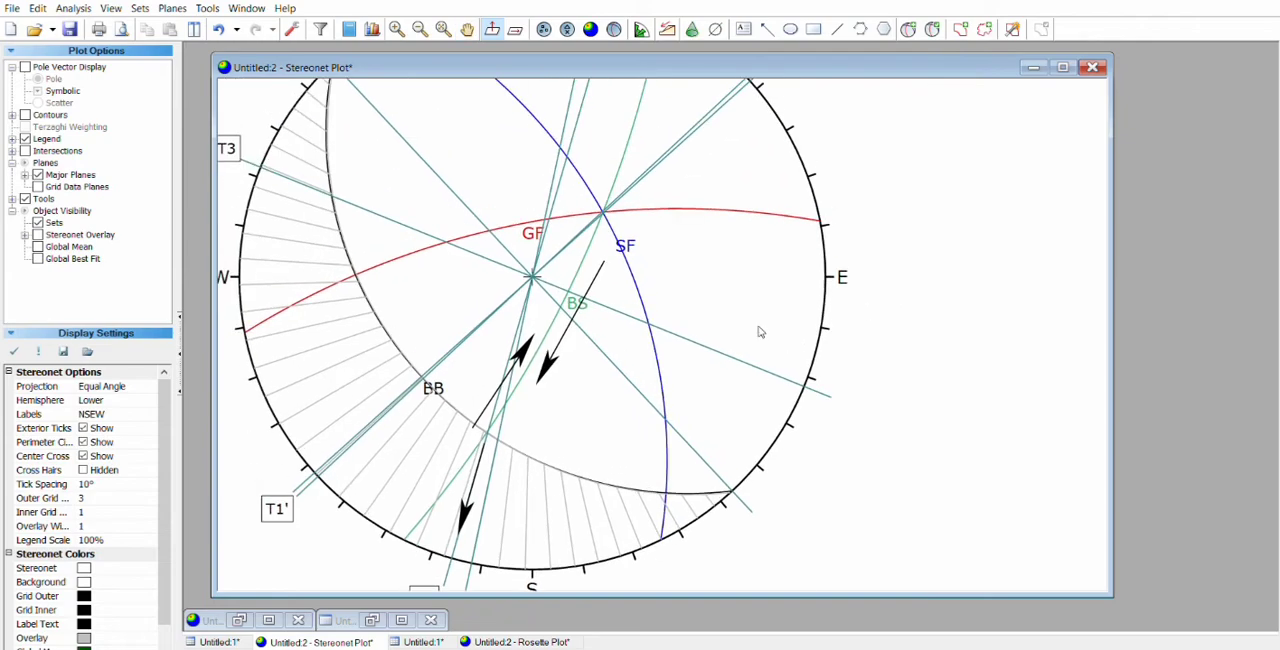
{"action": "left_click_drag", "start_coordinate": [585, 261], "coordinate": [634, 248]}
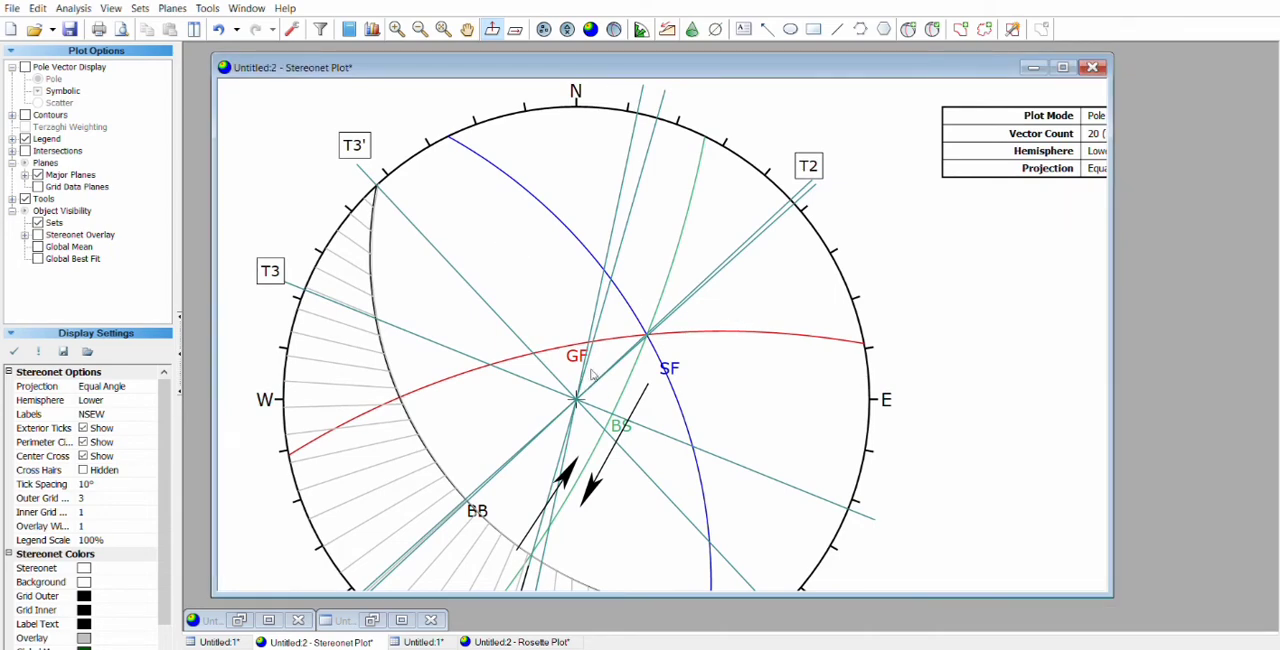
{"action": "left_click_drag", "start_coordinate": [433, 212], "coordinate": [415, 176]}
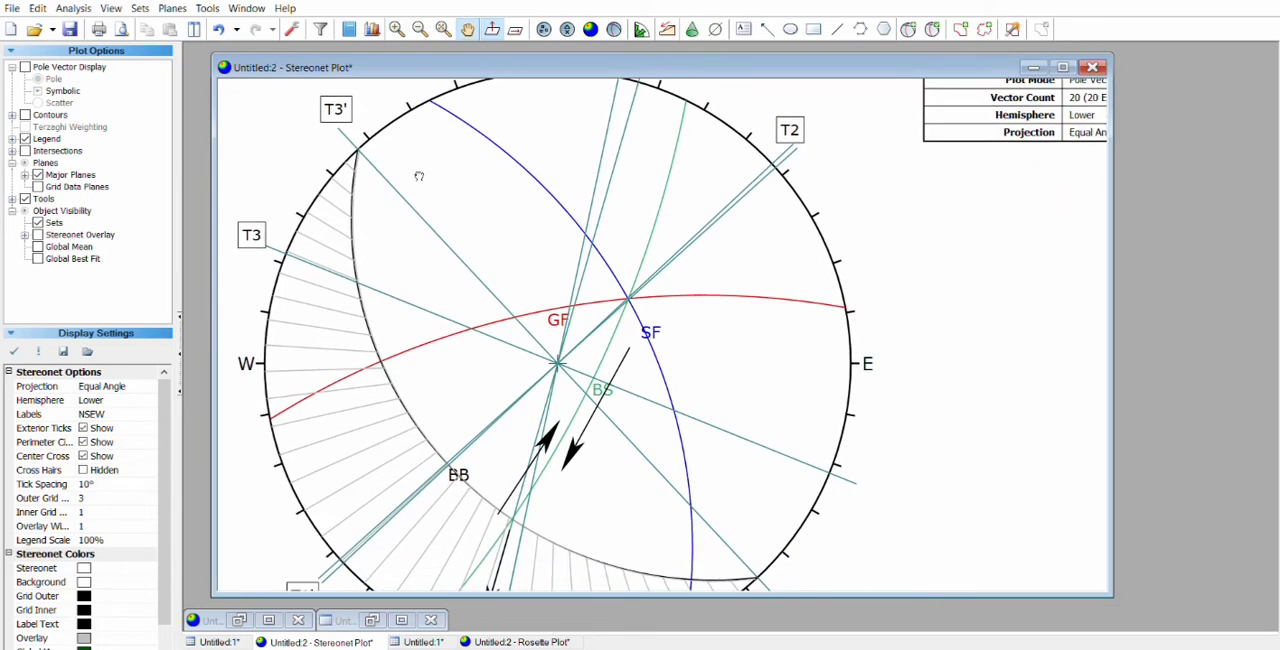
{"action": "left_click", "coordinate": [933, 20]}
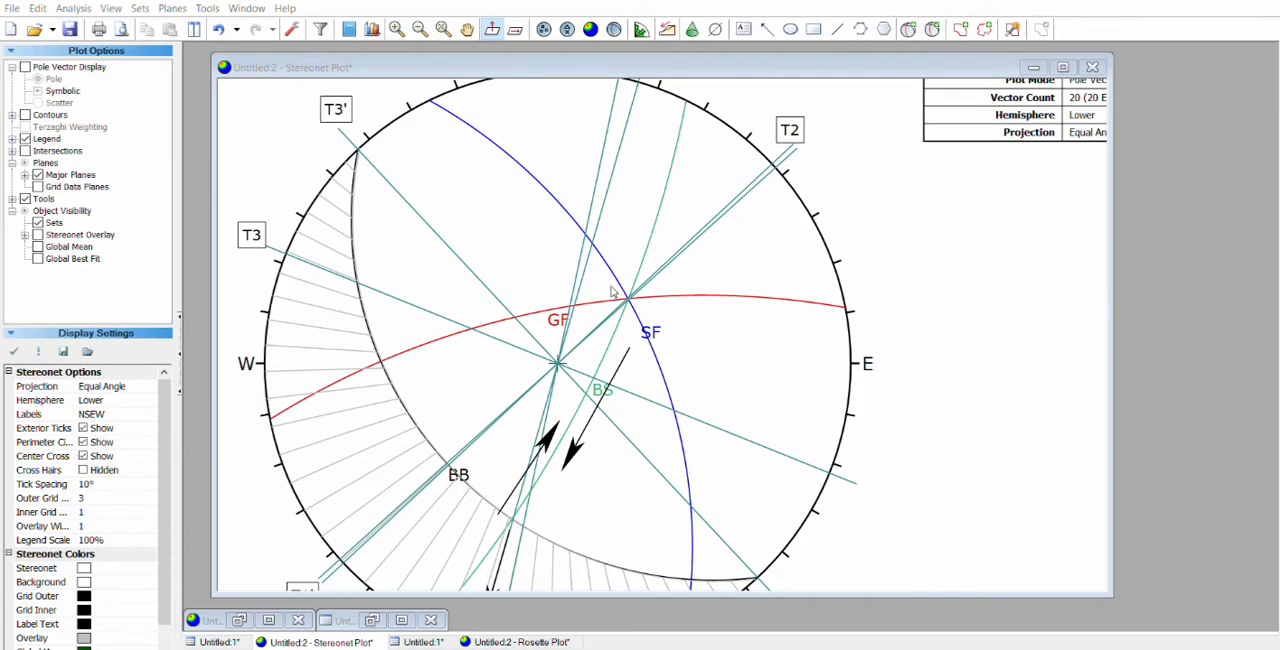
{"action": "left_click", "coordinate": [742, 449]}
{"action": "scroll", "coordinate": [446, 366], "scroll_direction": "down", "scroll_amount": 1}
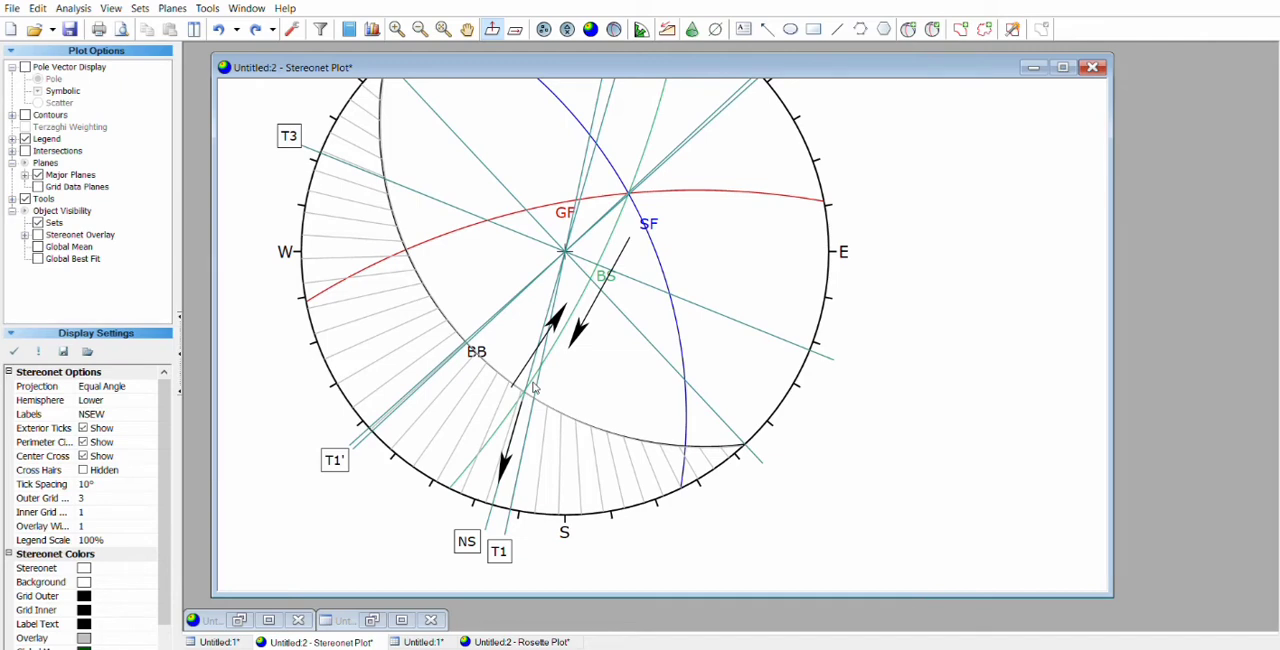
{"action": "left_click", "coordinate": [716, 649]}
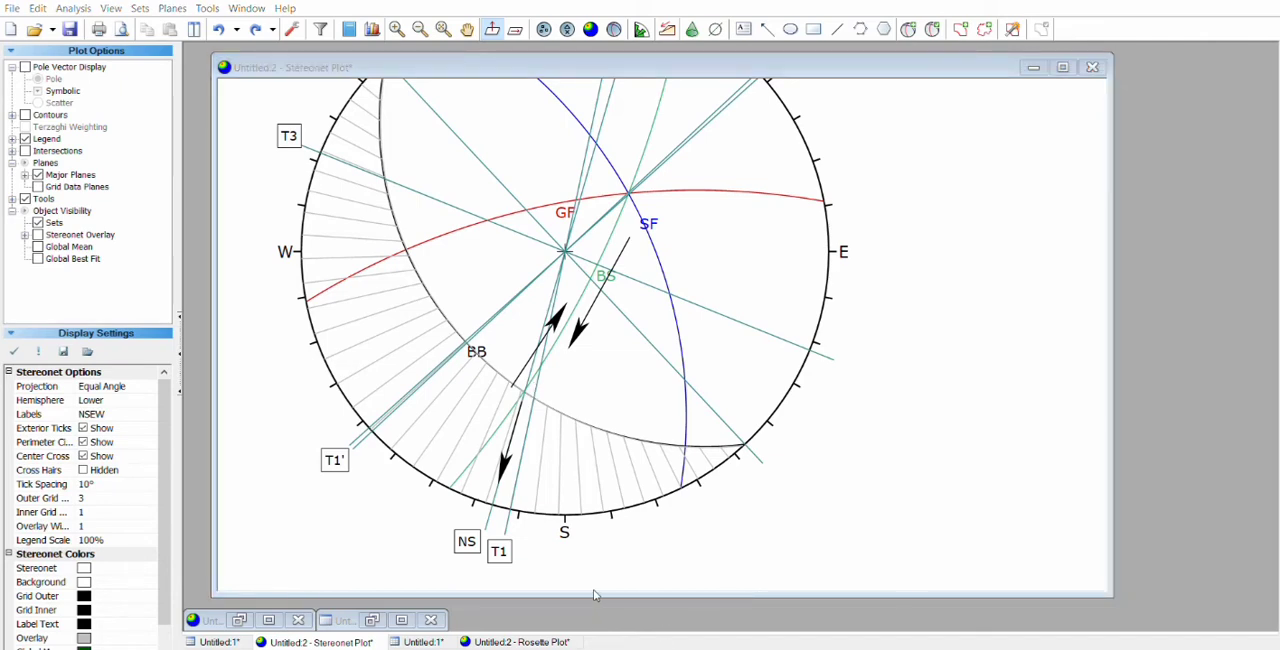
{"action": "left_click", "coordinate": [565, 284]}
{"action": "scroll", "coordinate": [400, 400], "scroll_direction": "up", "scroll_amount": 3}
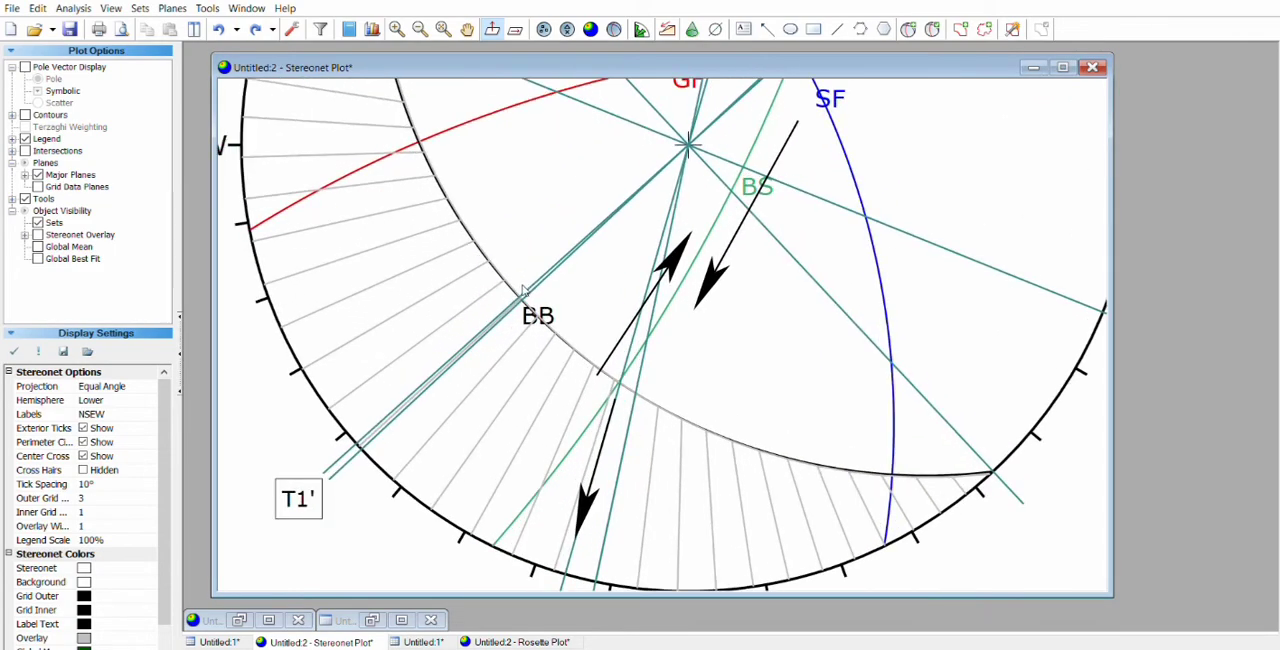
{"action": "key", "text": "alt+Tab"}
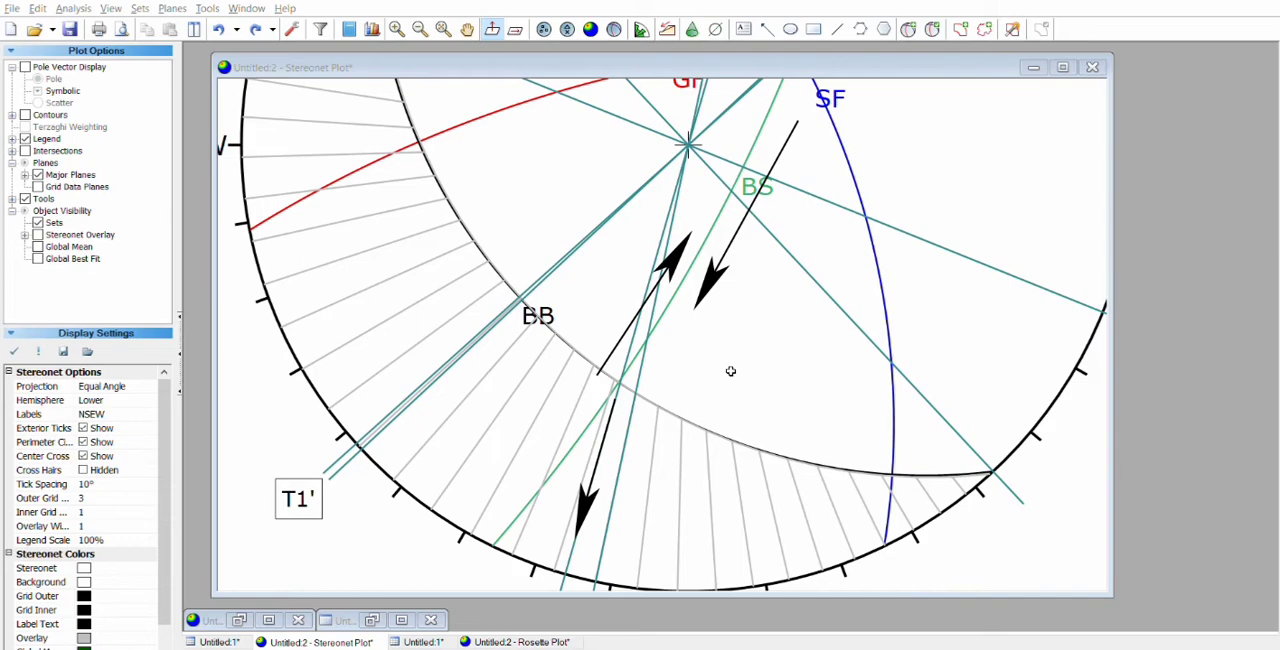
{"action": "key", "text": "alt+Tab"}
Step: Examine the common intersection of the GF, SF and BS planes and follow the trend line to T2
{"action": "left_click_drag", "start_coordinate": [738, 166], "coordinate": [658, 318]}
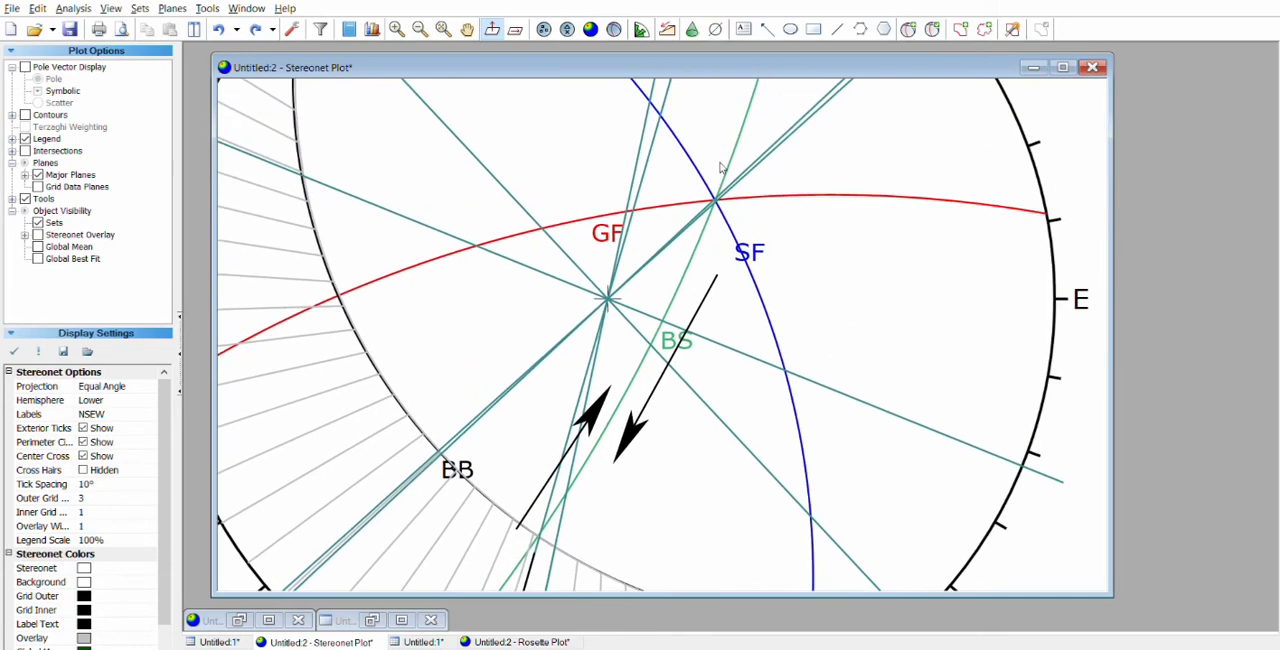
{"action": "scroll", "coordinate": [717, 182], "scroll_direction": "up", "scroll_amount": 1}
{"action": "scroll", "coordinate": [717, 185], "scroll_direction": "up", "scroll_amount": 1}
{"action": "left_click_drag", "start_coordinate": [717, 185], "coordinate": [612, 356]}
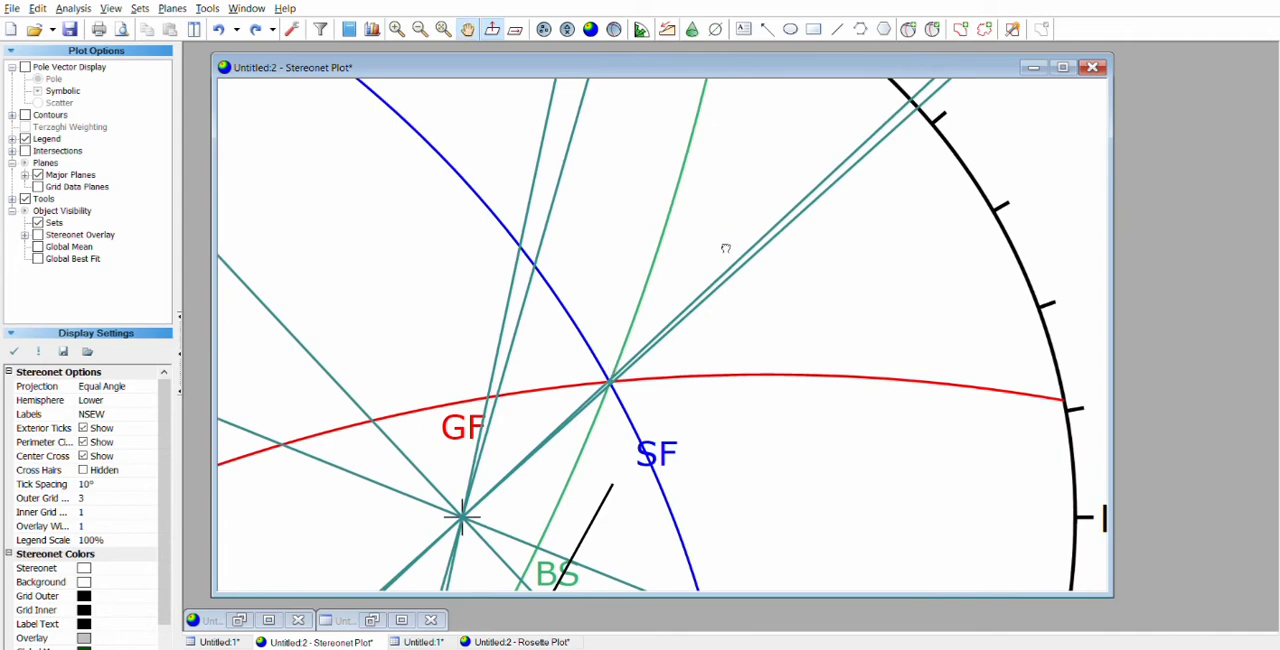
{"action": "scroll", "coordinate": [723, 249], "scroll_direction": "up", "scroll_amount": 2}
{"action": "left_click_drag", "start_coordinate": [723, 249], "coordinate": [622, 255]}
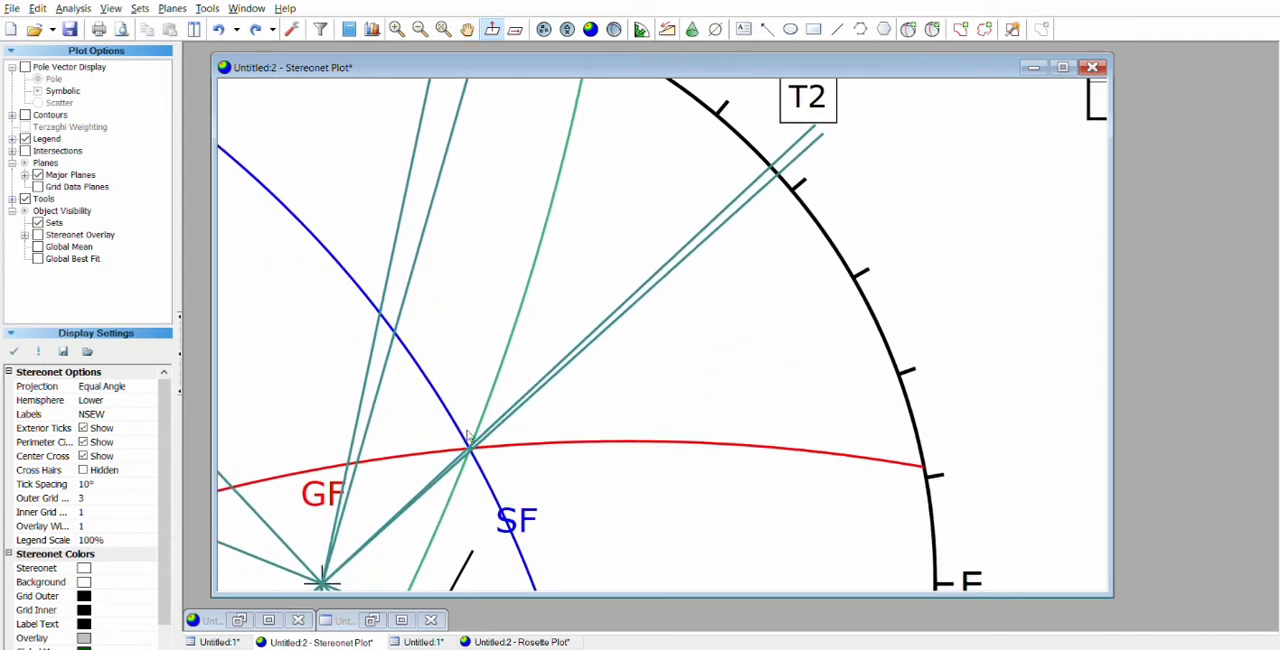
{"action": "key", "text": "alt+Tab"}
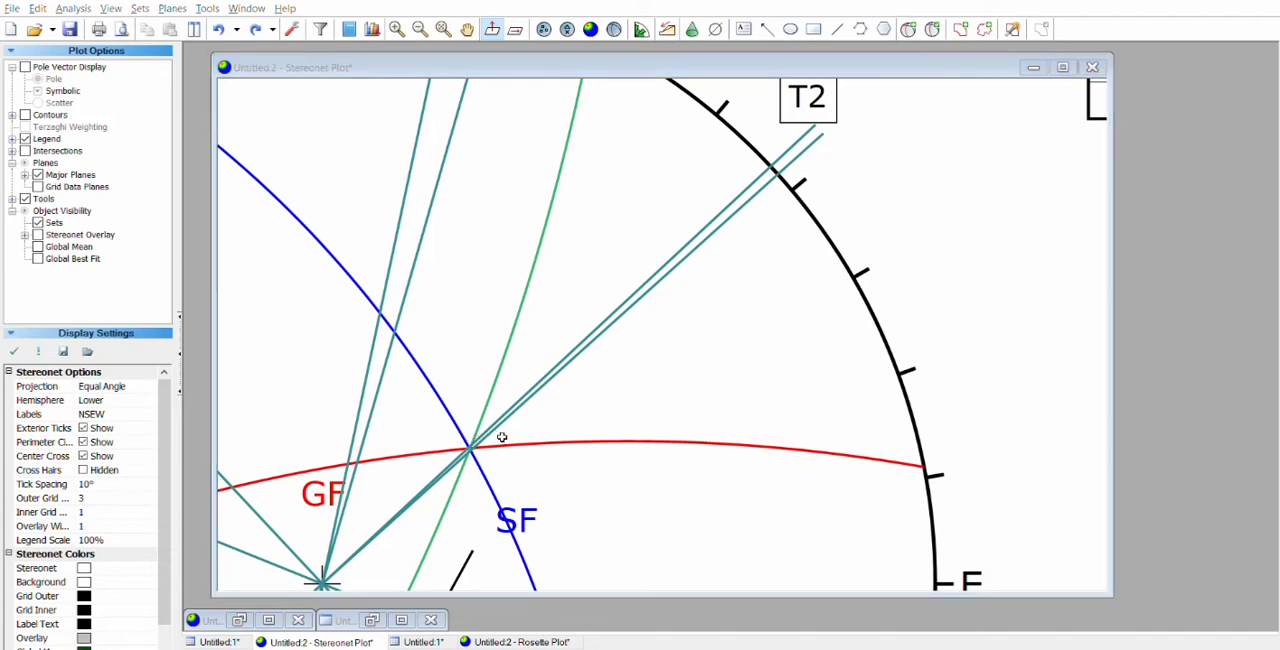
{"action": "left_click", "coordinate": [572, 350]}
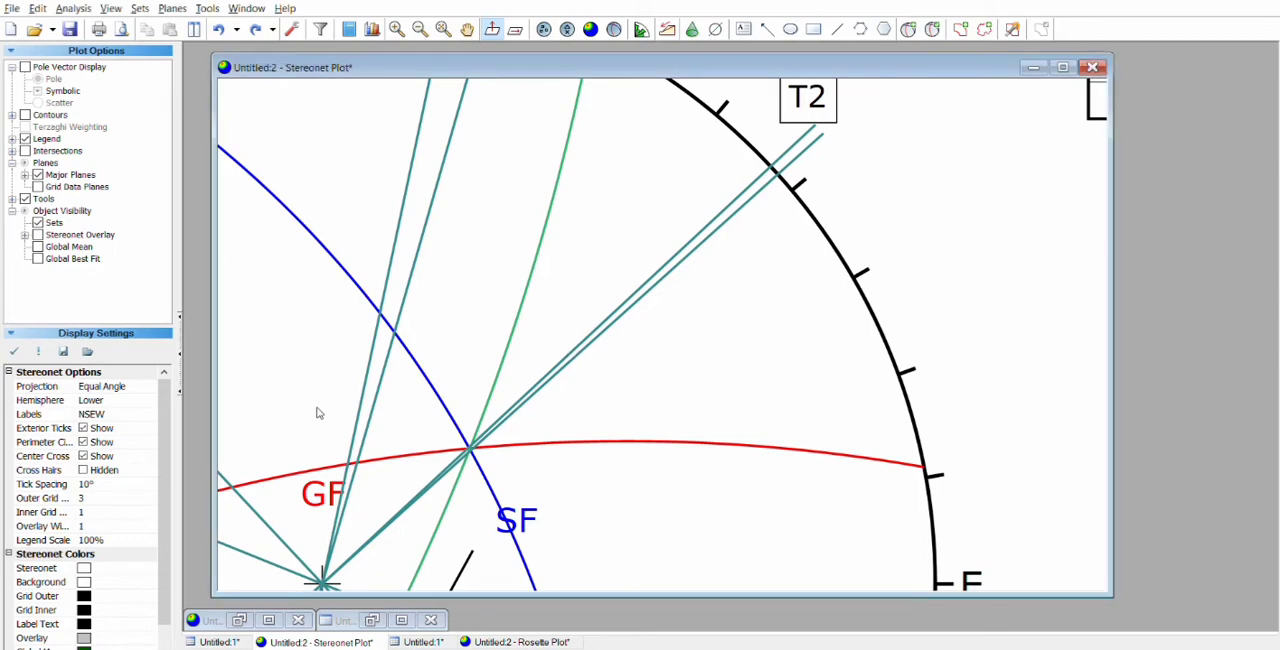
Step: Examine the T3 and T3' trend lines at the BB plane's northwest end, then the arrow along the NS line
{"action": "left_click_drag", "start_coordinate": [322, 411], "coordinate": [866, 214]}
{"action": "left_click_drag", "start_coordinate": [478, 292], "coordinate": [717, 374]}
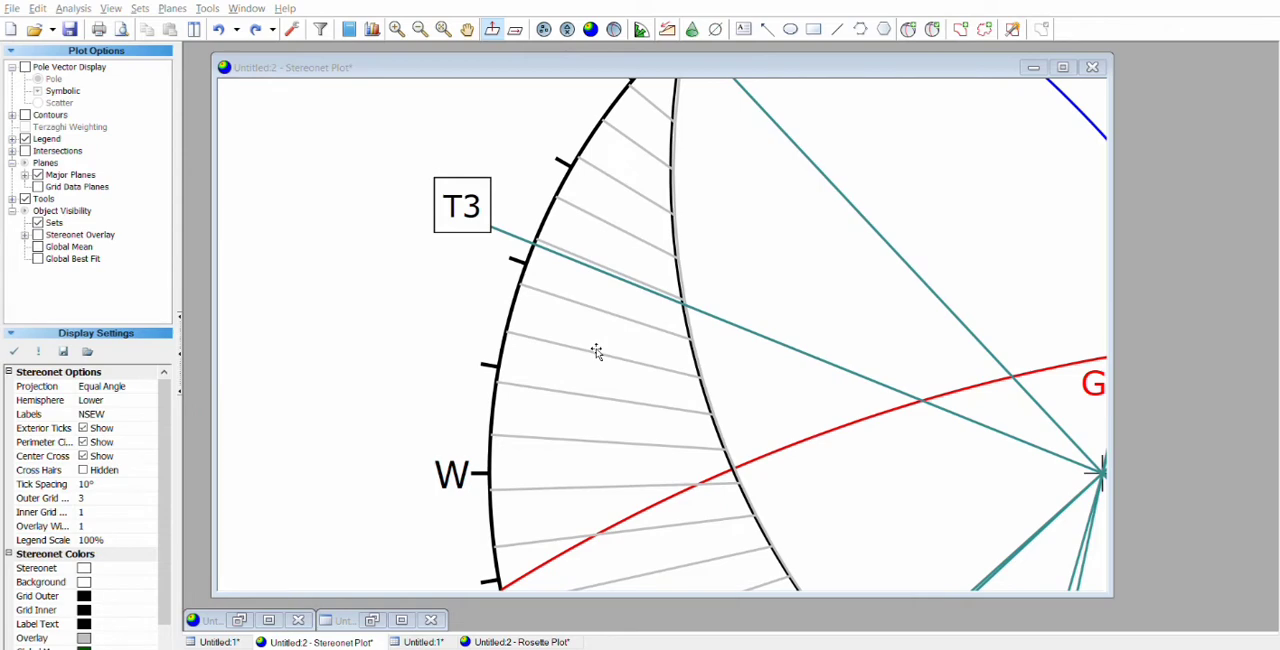
{"action": "left_click", "coordinate": [580, 355]}
{"action": "left_click_drag", "start_coordinate": [540, 152], "coordinate": [386, 452]}
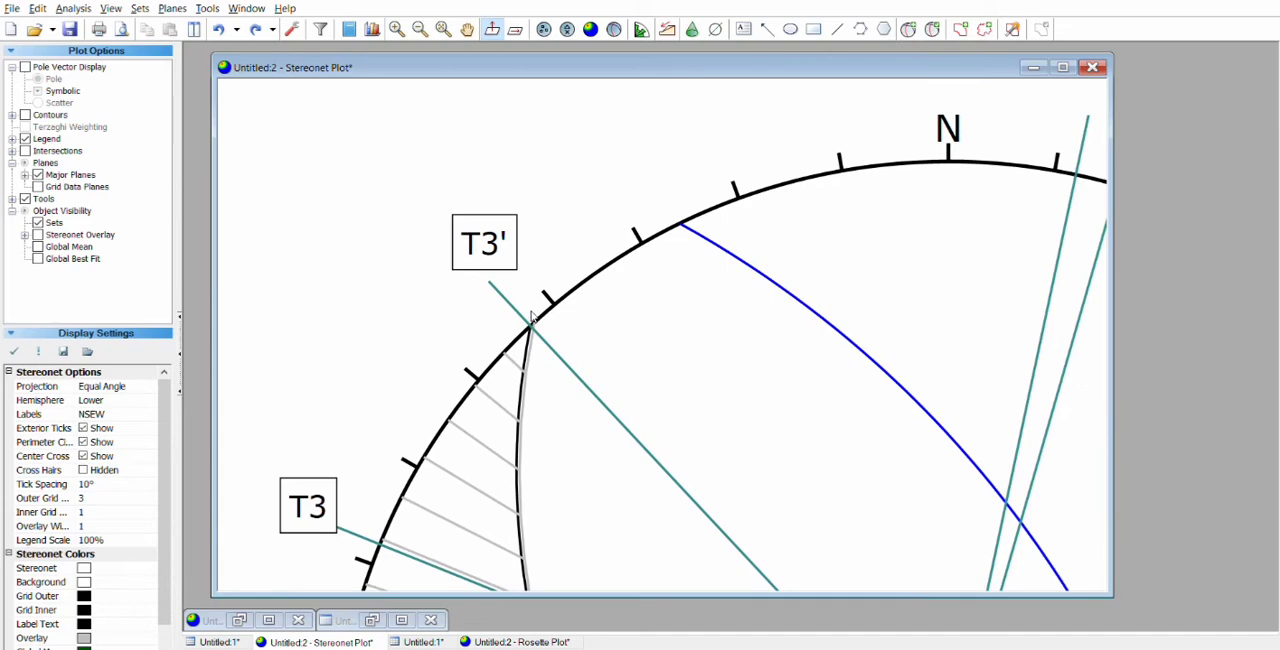
{"action": "key", "text": "ctrl+2"}
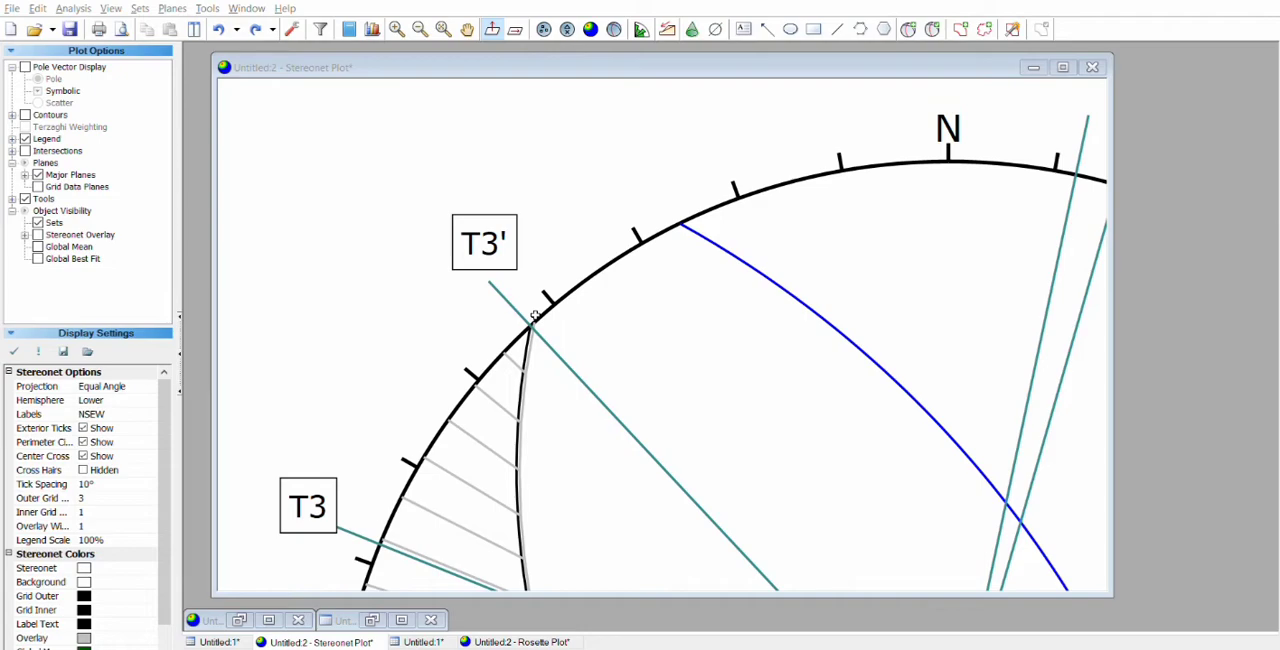
{"action": "key", "text": "Escape"}
{"action": "left_click_drag", "start_coordinate": [606, 338], "coordinate": [402, 36]}
{"action": "scroll", "coordinate": [631, 360], "scroll_direction": "down", "scroll_amount": 2}
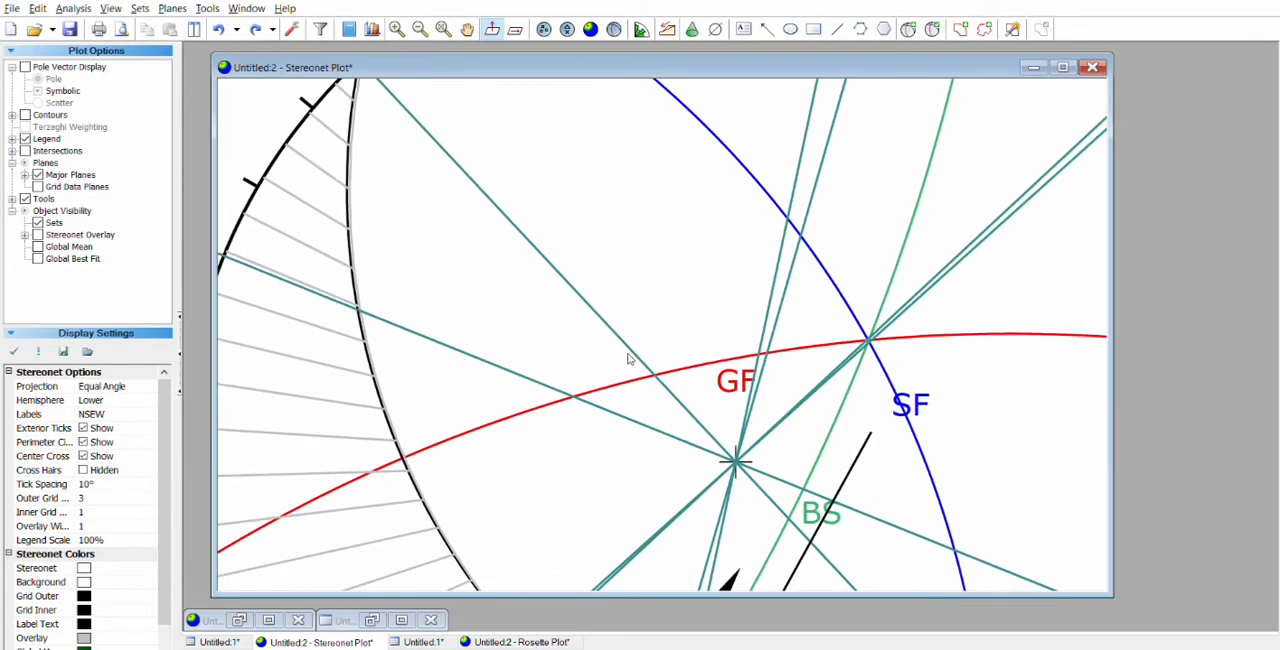
{"action": "scroll", "coordinate": [652, 402], "scroll_direction": "down", "scroll_amount": 5}
{"action": "left_click_drag", "start_coordinate": [668, 437], "coordinate": [622, 231]}
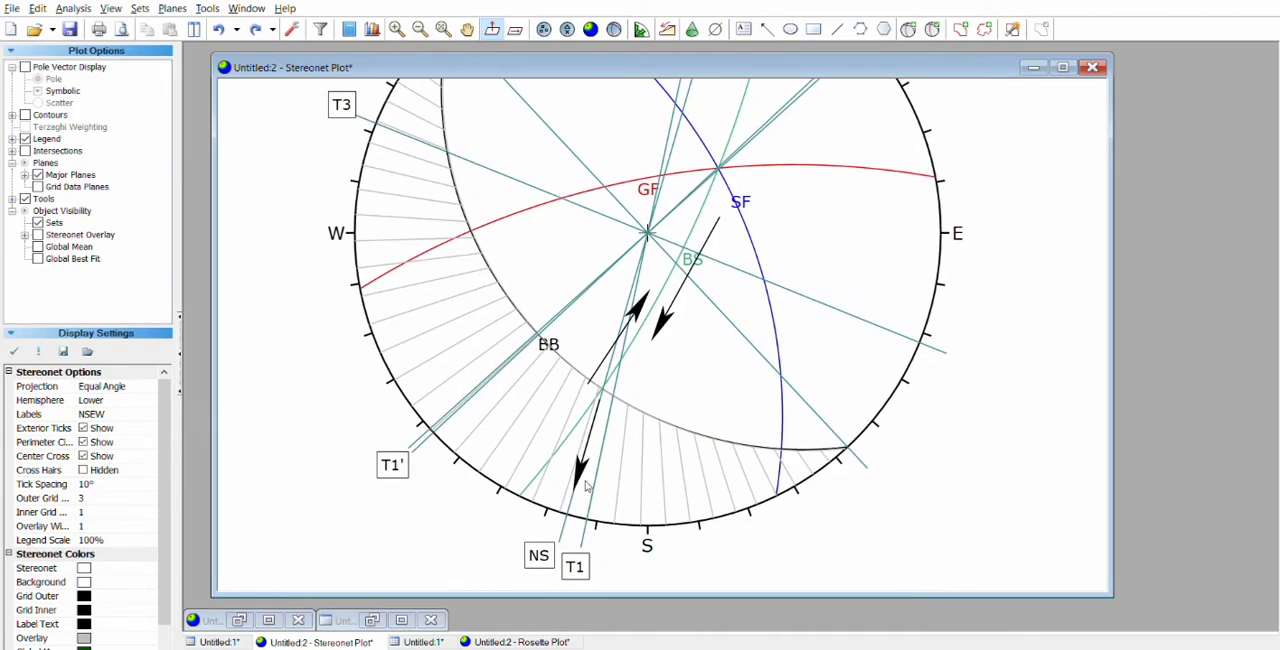
Step: Measure the angle from the BB–BS intersection to the end of the NS line on the stereonet perimeter
{"action": "scroll", "coordinate": [576, 511], "scroll_direction": "up", "scroll_amount": 1}
{"action": "scroll", "coordinate": [576, 511], "scroll_direction": "up", "scroll_amount": 2}
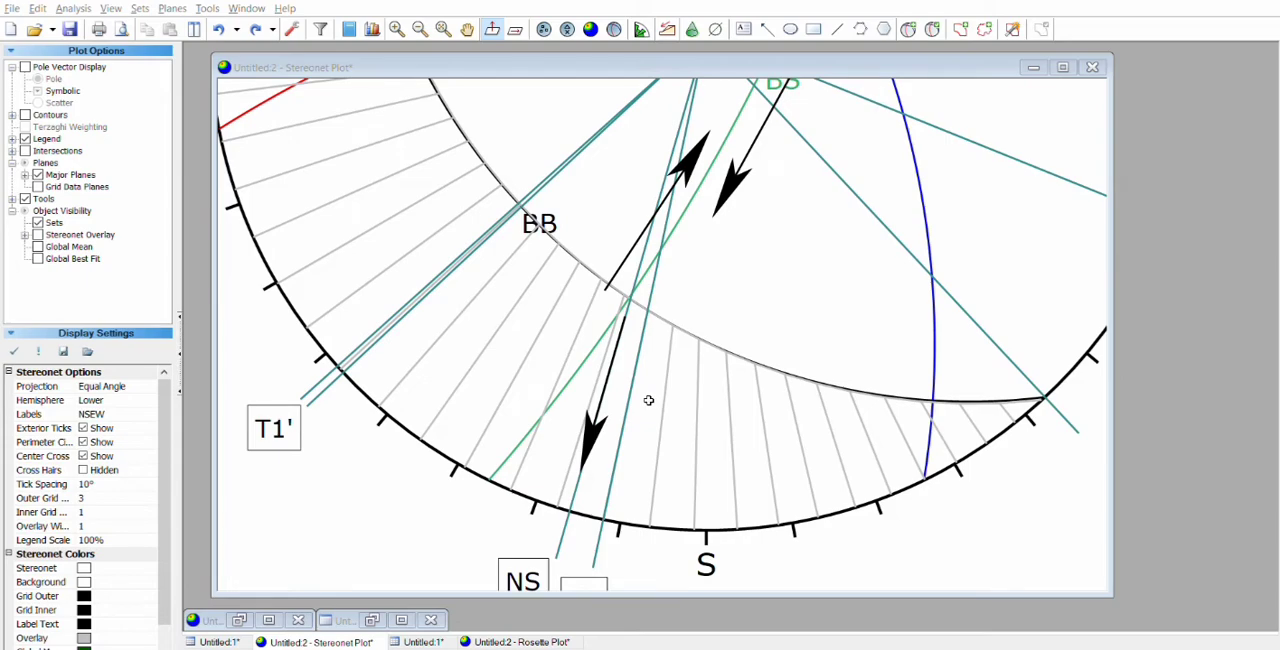
{"action": "scroll", "coordinate": [638, 360], "scroll_direction": "down", "scroll_amount": 5}
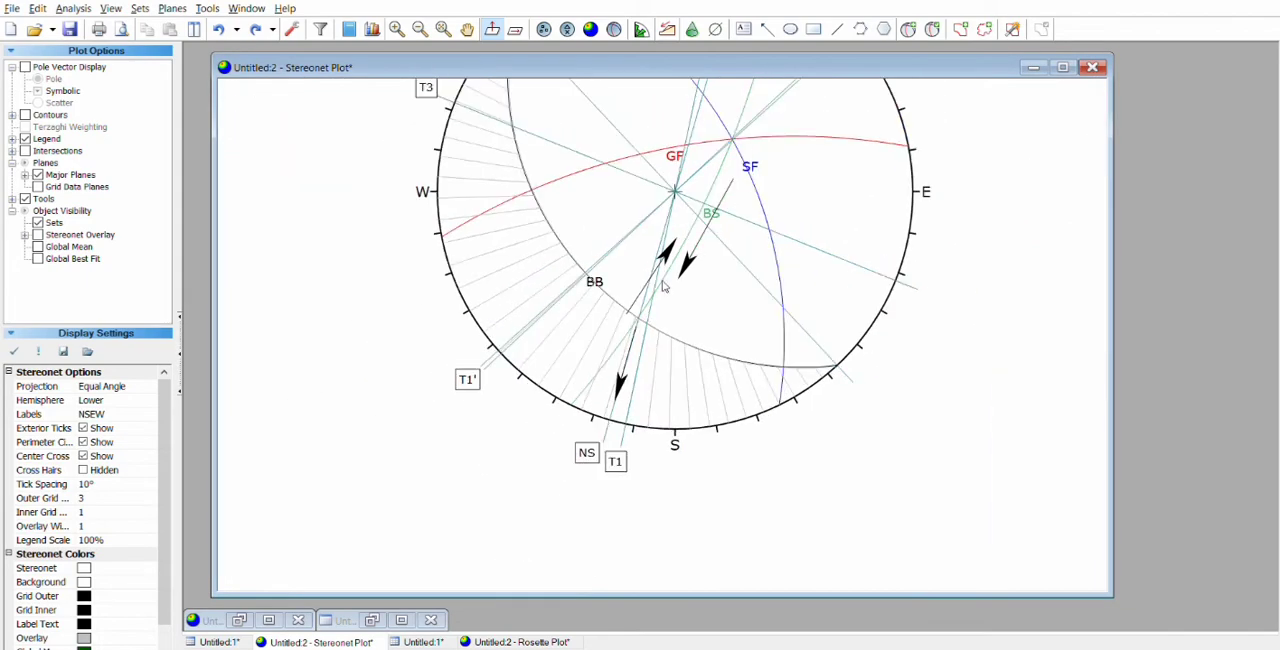
{"action": "left_click_drag", "start_coordinate": [649, 257], "coordinate": [630, 311]}
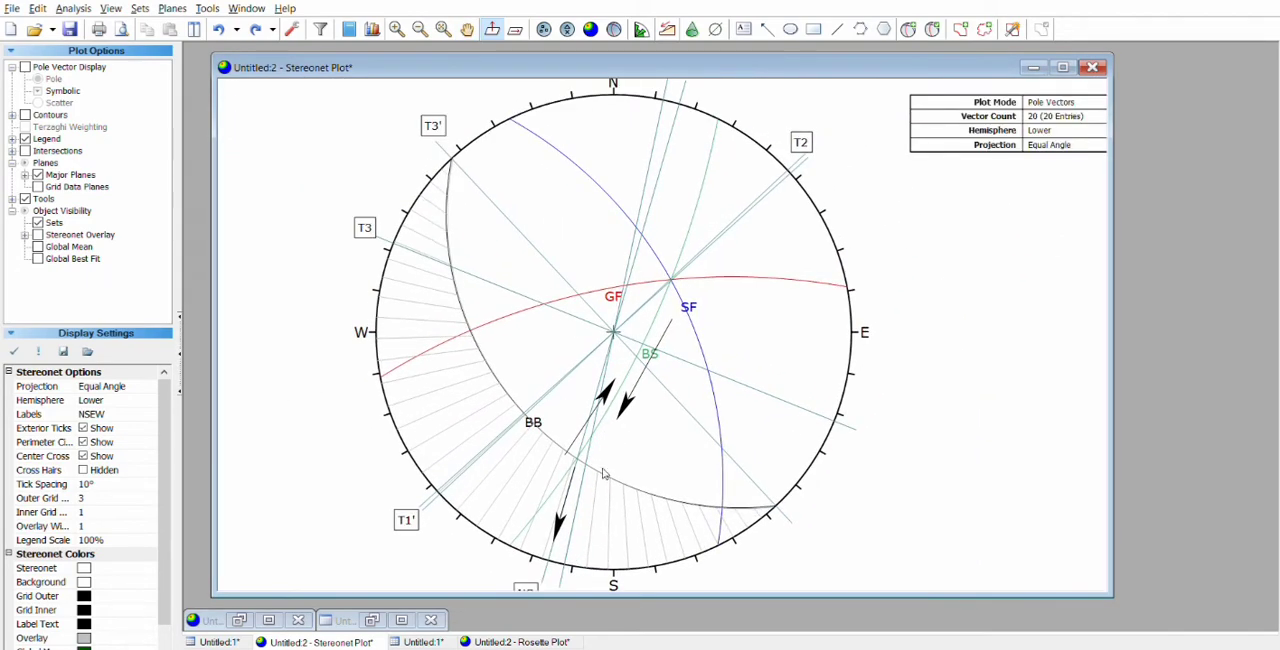
{"action": "key", "text": "Right"}
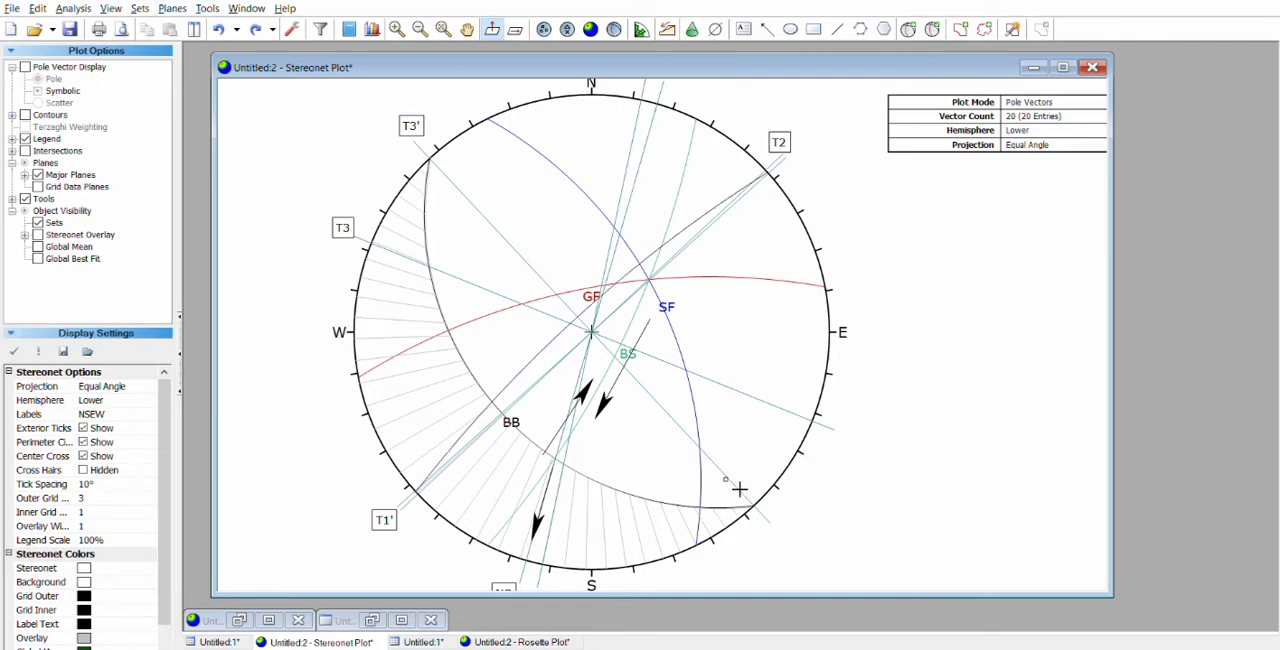
{"action": "scroll", "coordinate": [608, 474], "scroll_direction": "up", "scroll_amount": 5}
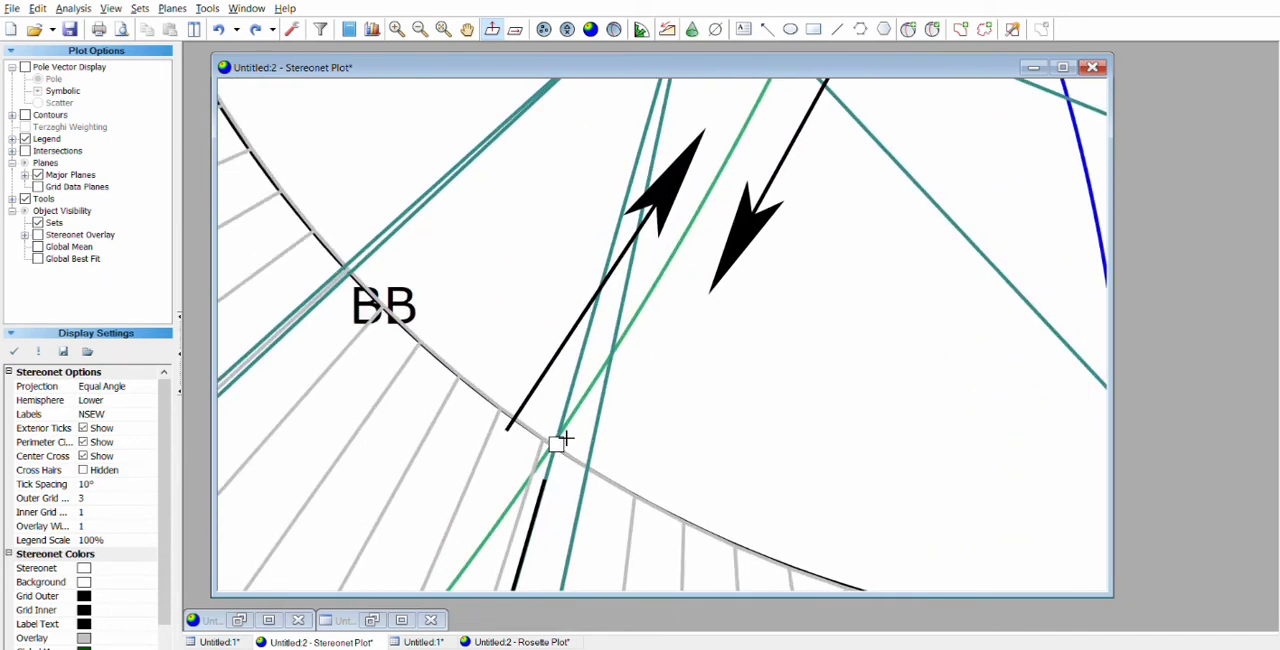
{"action": "left_click_drag", "start_coordinate": [541, 523], "coordinate": [645, 273]}
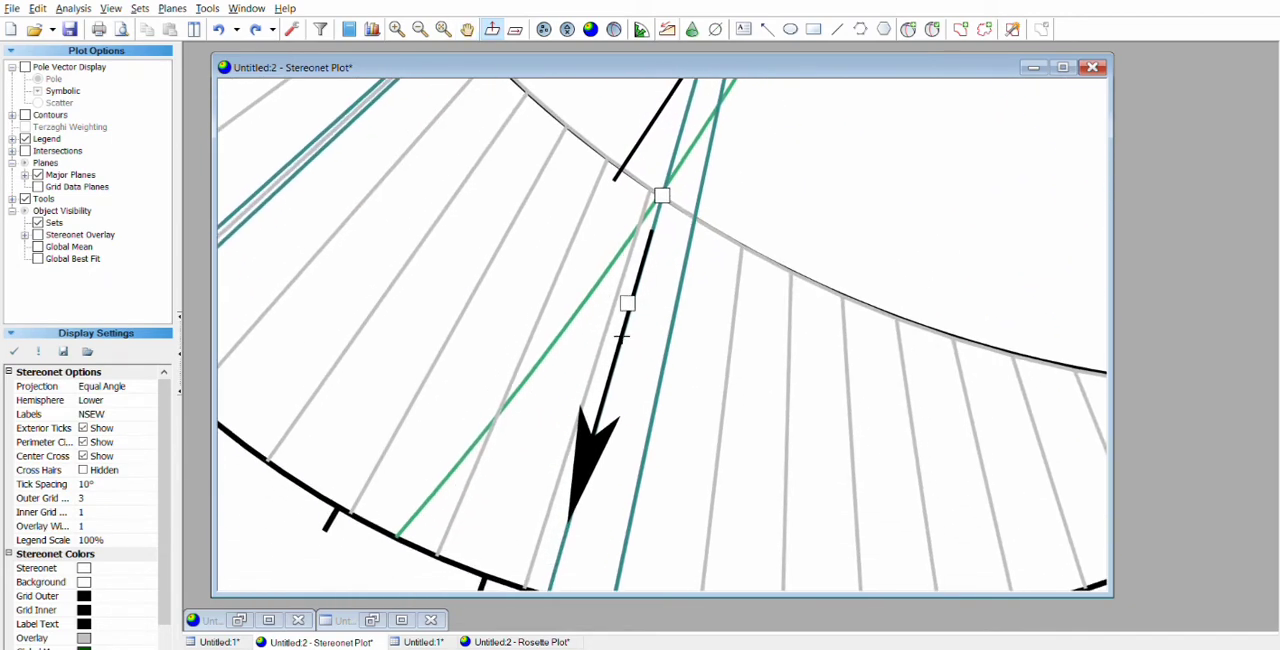
{"action": "left_click_drag", "start_coordinate": [603, 424], "coordinate": [655, 275]}
{"action": "scroll", "coordinate": [638, 350], "scroll_direction": "down", "scroll_amount": 1}
{"action": "scroll", "coordinate": [630, 374], "scroll_direction": "down", "scroll_amount": 4}
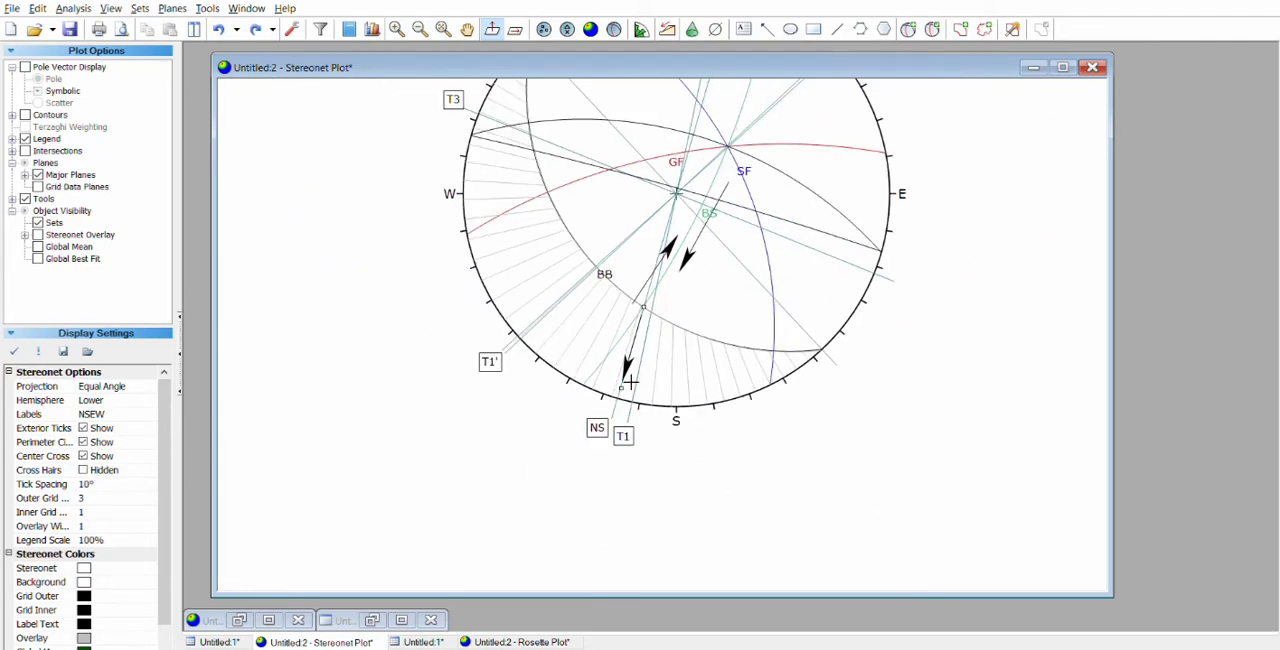
{"action": "scroll", "coordinate": [627, 393], "scroll_direction": "up", "scroll_amount": 3}
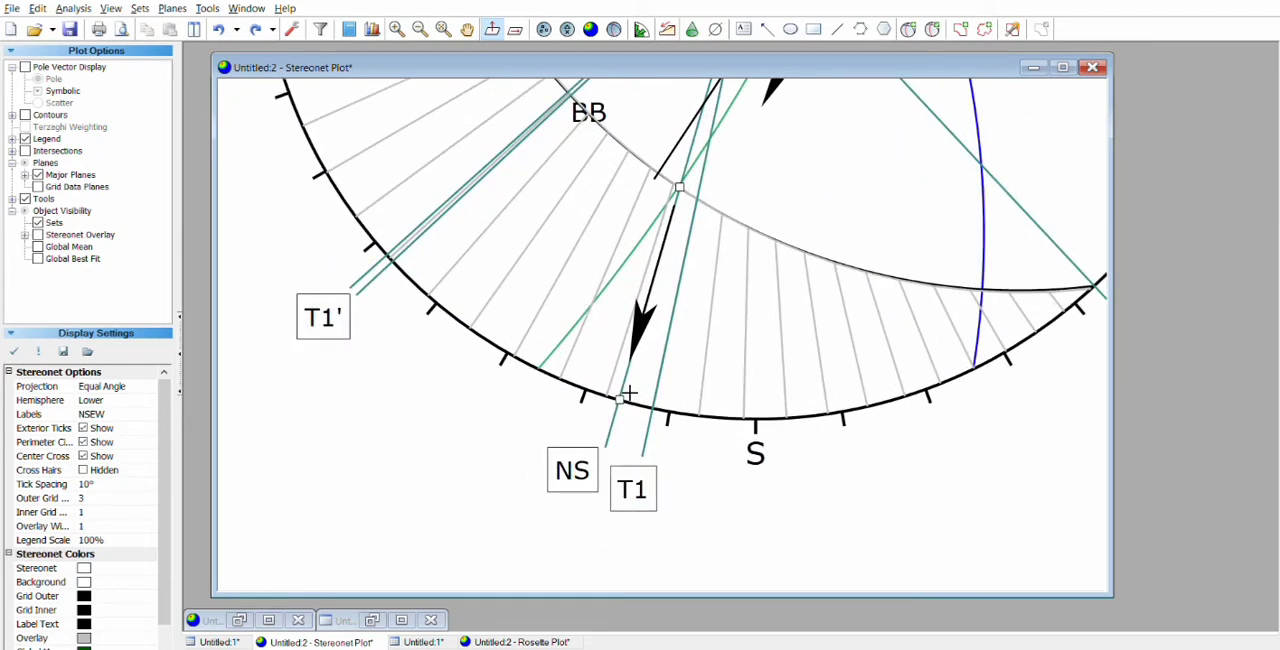
{"action": "left_click", "coordinate": [628, 393]}
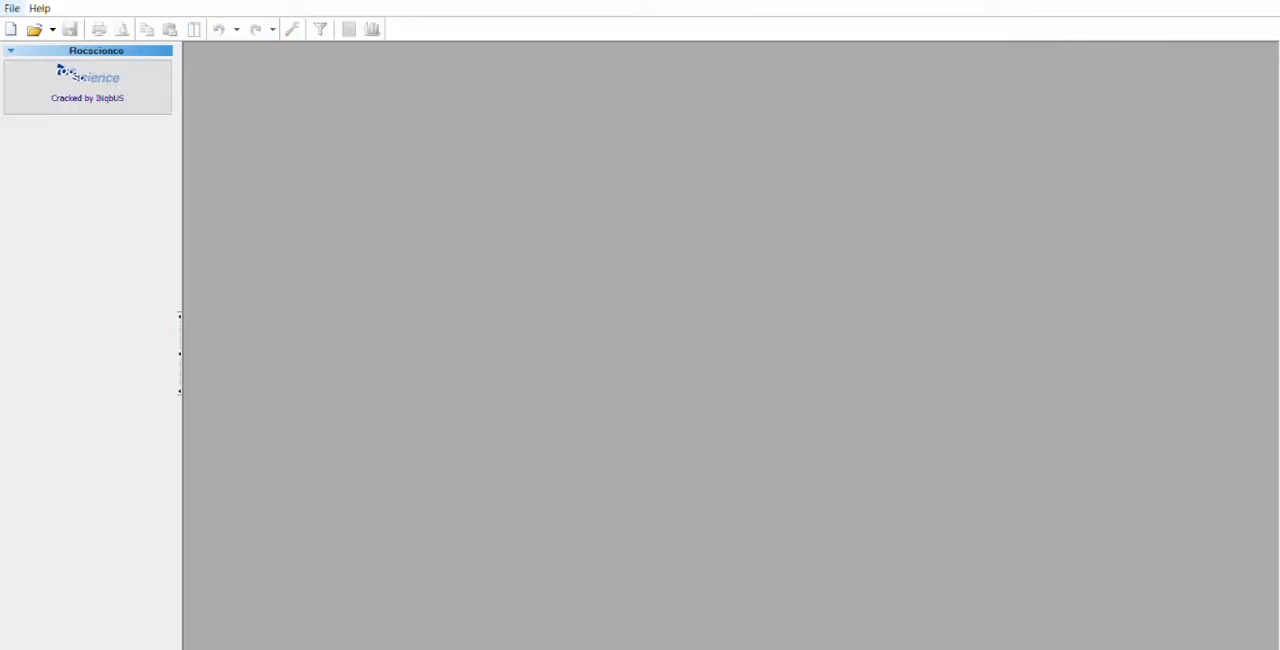
Step: Create a new data file, set its orientation columns to Strike (Right) and Dip, and paste in the ten copied fracture measurements
{"action": "left_click", "coordinate": [12, 29]}
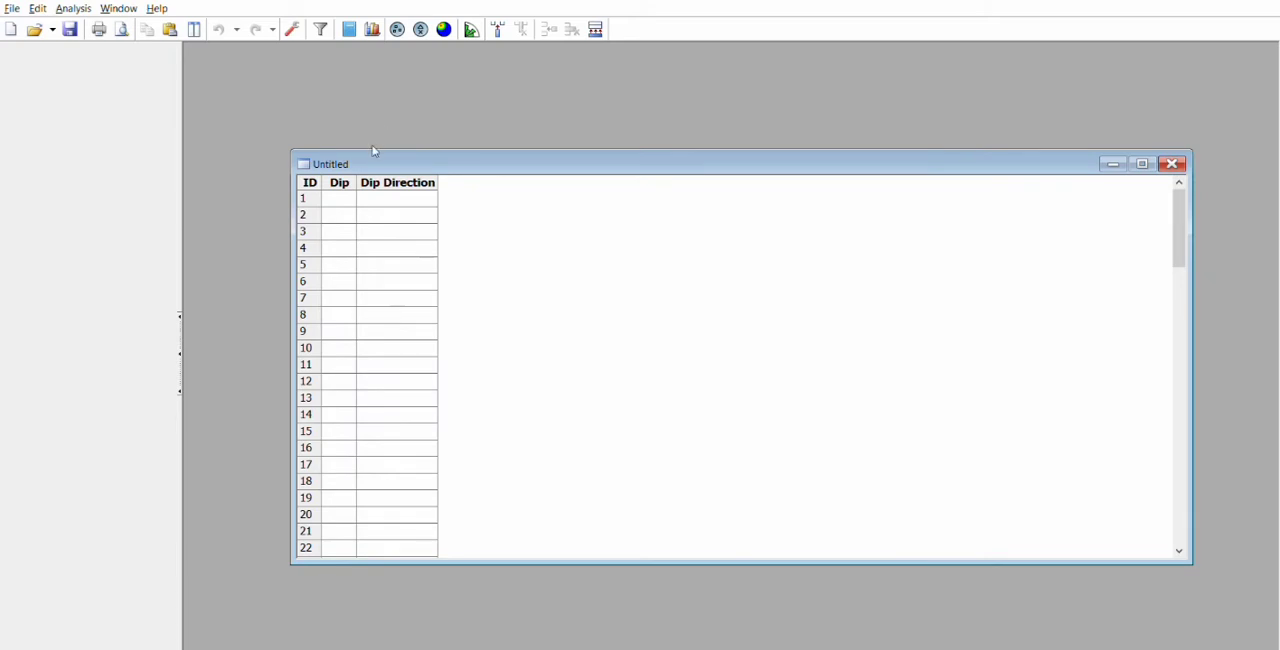
{"action": "left_click_drag", "start_coordinate": [375, 151], "coordinate": [305, 58]}
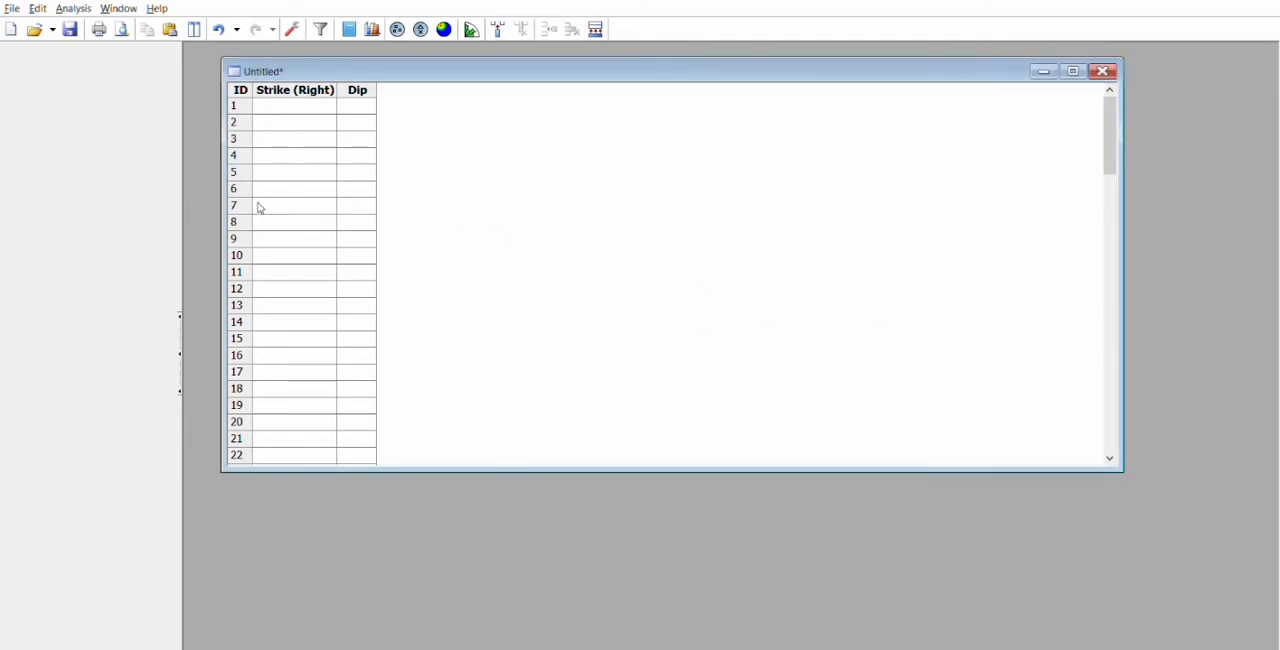
{"action": "left_click", "coordinate": [287, 98]}
{"action": "key", "text": "ctrl+v"}
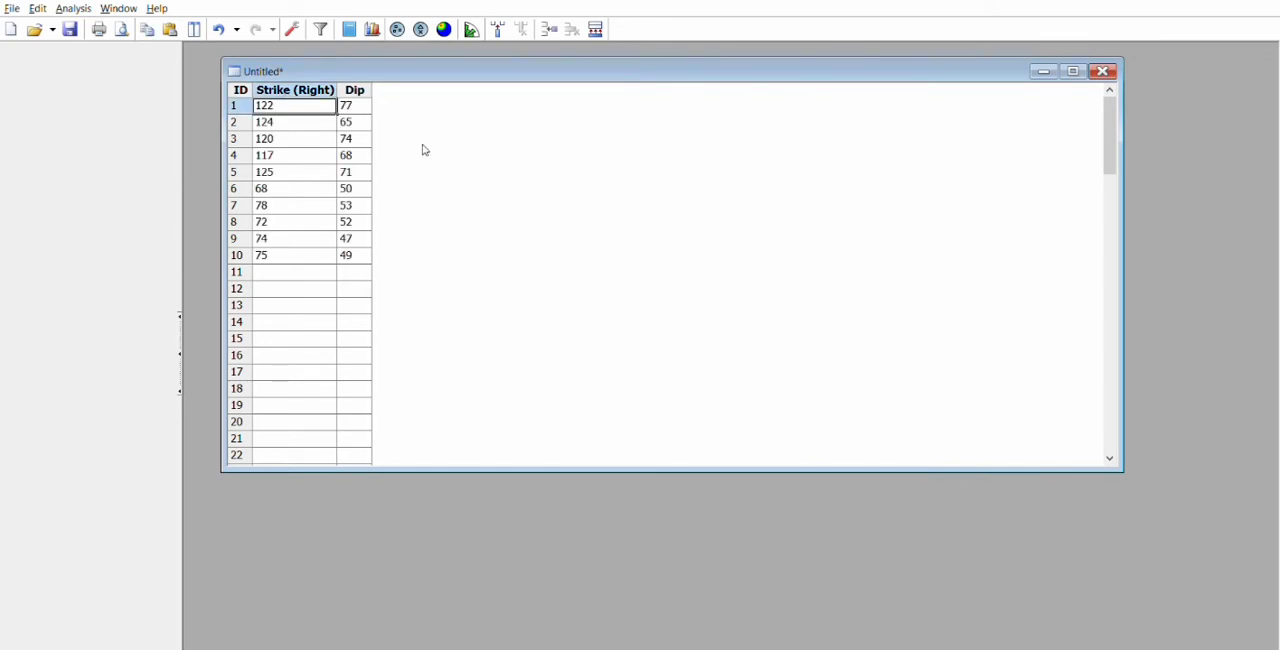
Step: Plot the data as a contoured stereonet and add plane S1 from the peak of the north-northwest pole concentration
{"action": "left_click", "coordinate": [444, 29]}
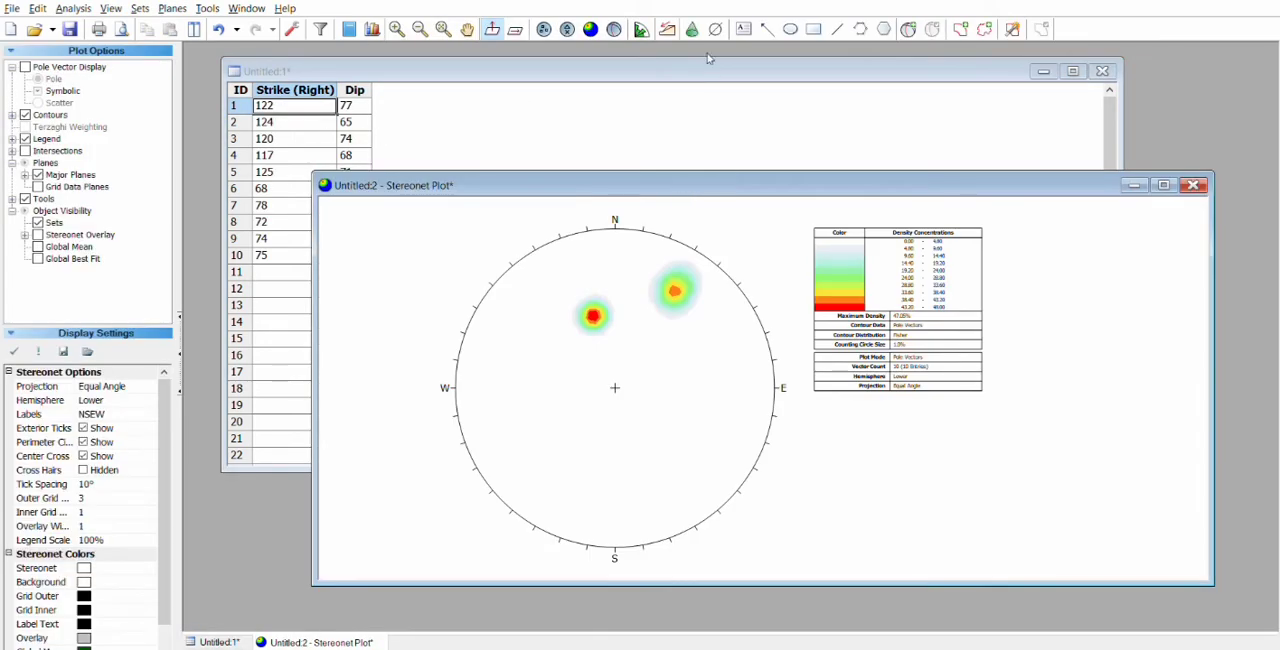
{"action": "left_click", "coordinate": [908, 29]}
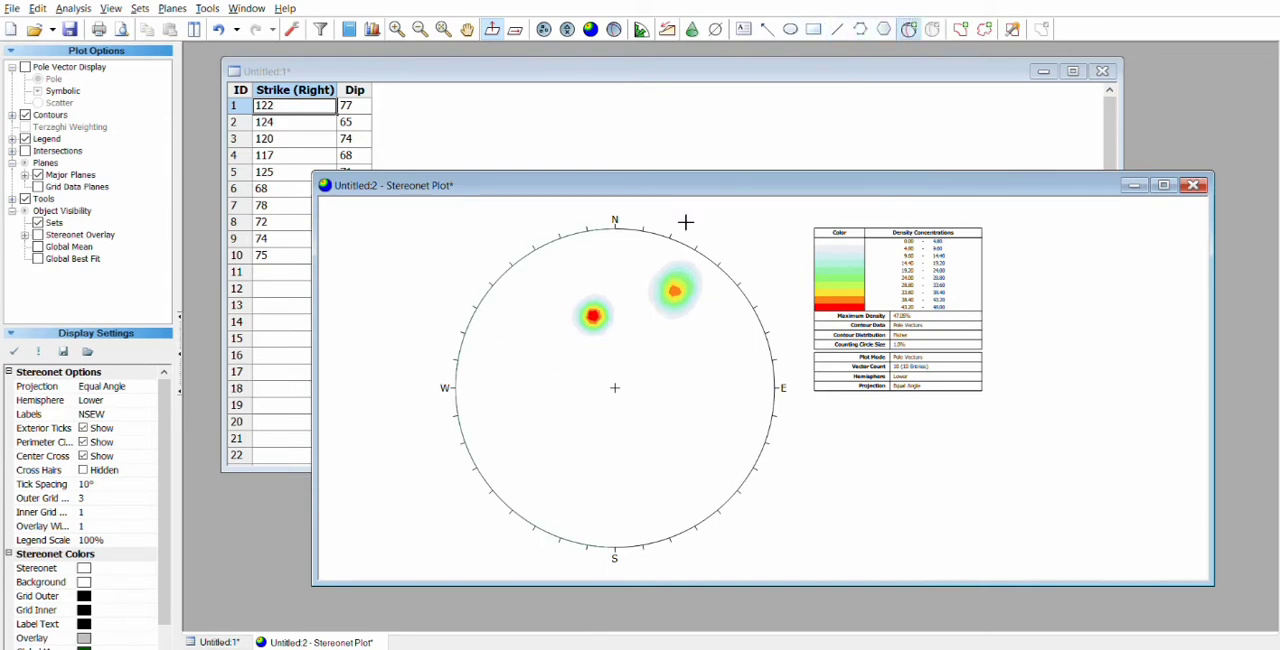
{"action": "left_click", "coordinate": [600, 310]}
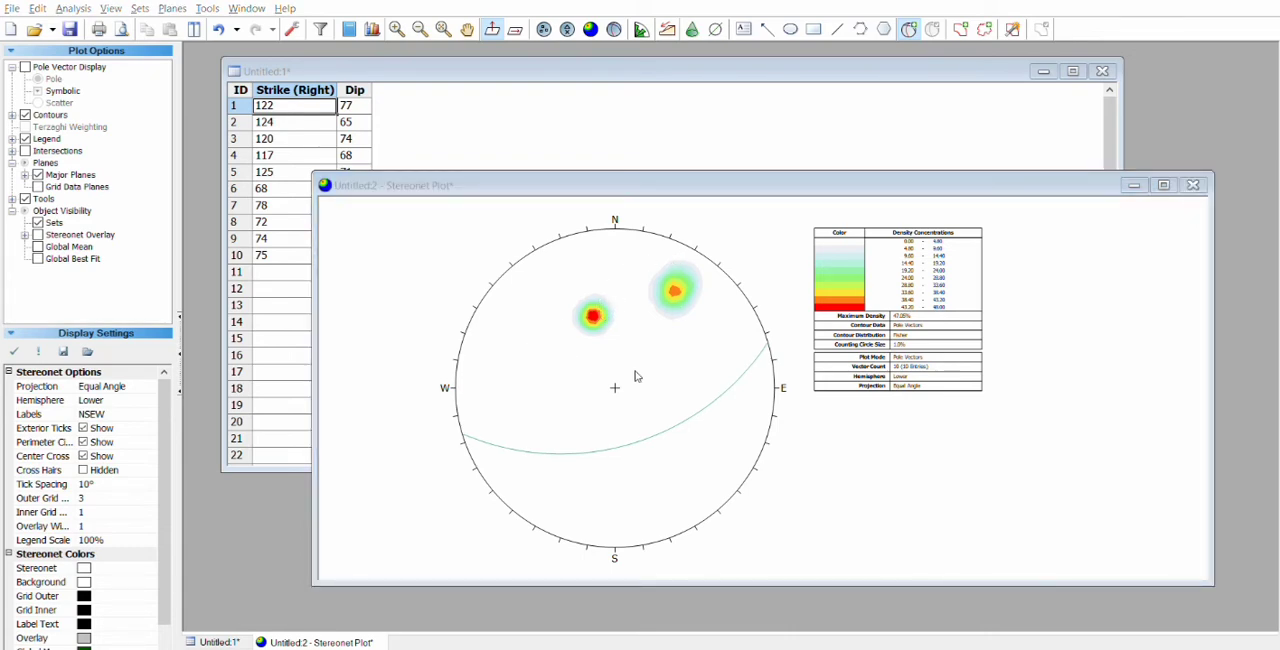
{"action": "left_click", "coordinate": [689, 380]}
Step: Add plane S2 with its pole at the peak of the north-northeast concentration
{"action": "left_click", "coordinate": [909, 29]}
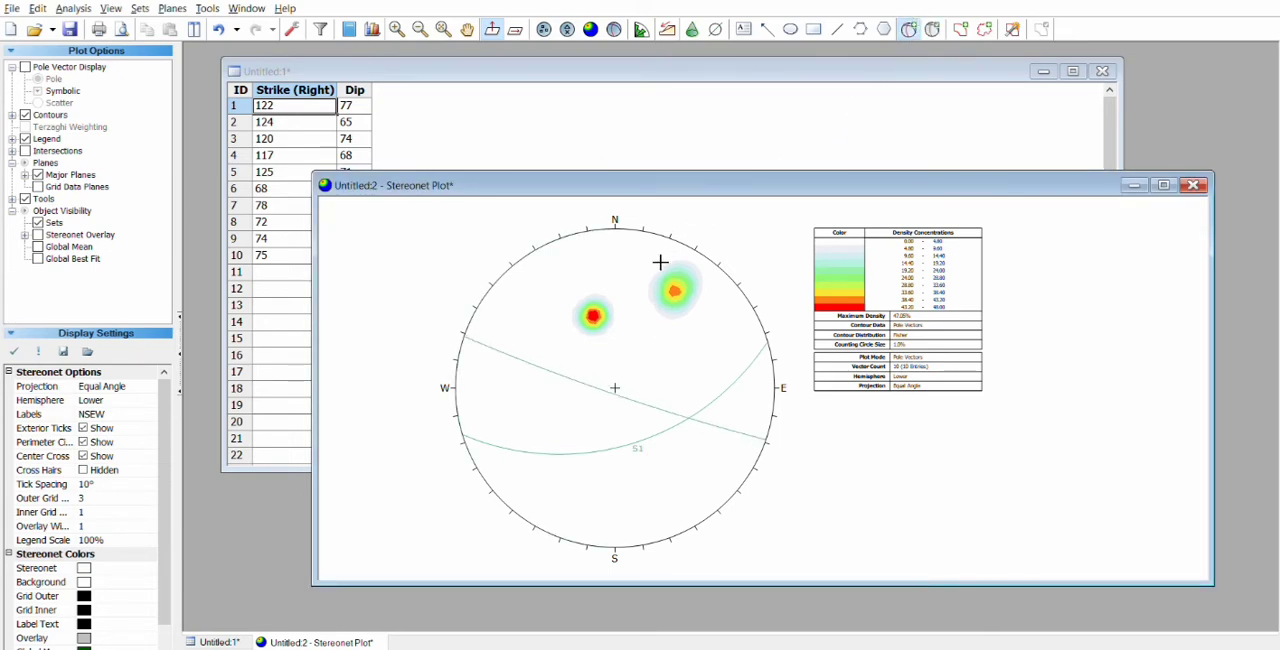
{"action": "left_click", "coordinate": [685, 286]}
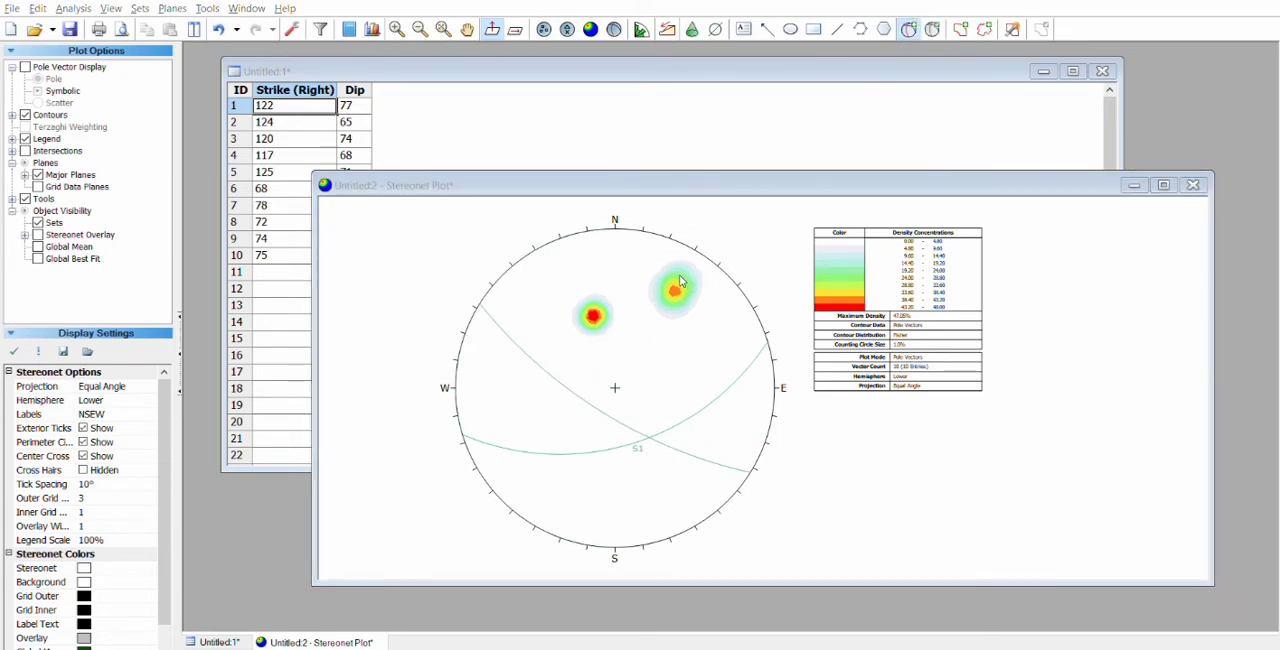
{"action": "left_click", "coordinate": [691, 382]}
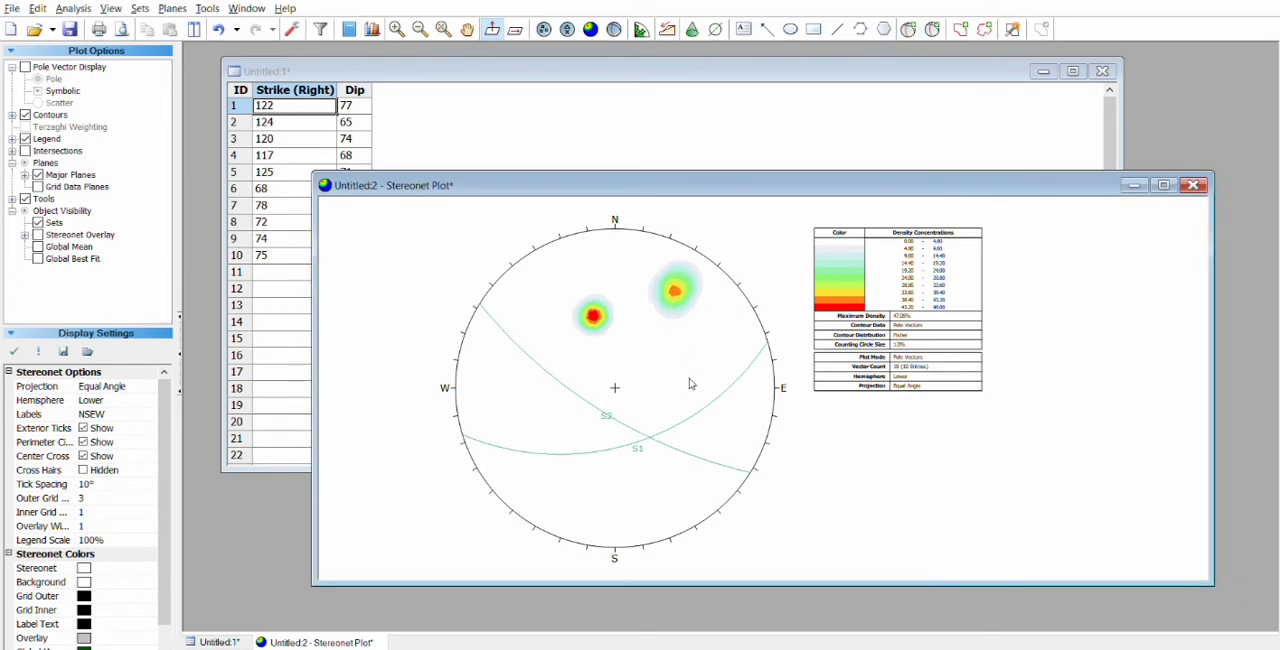
Step: Add a plane named BB with its pole at the intersection of planes S1 and S2
{"action": "left_click", "coordinate": [908, 29]}
{"action": "scroll", "coordinate": [670, 424], "scroll_direction": "up", "scroll_amount": 5}
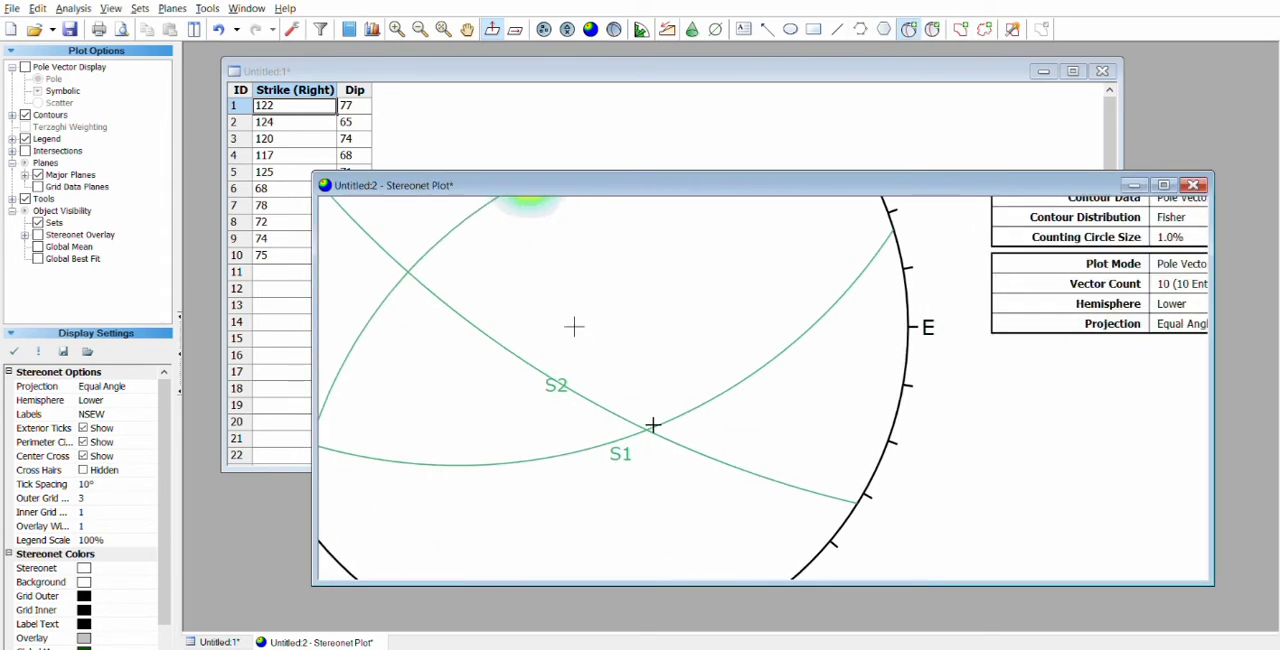
{"action": "left_click", "coordinate": [660, 424]}
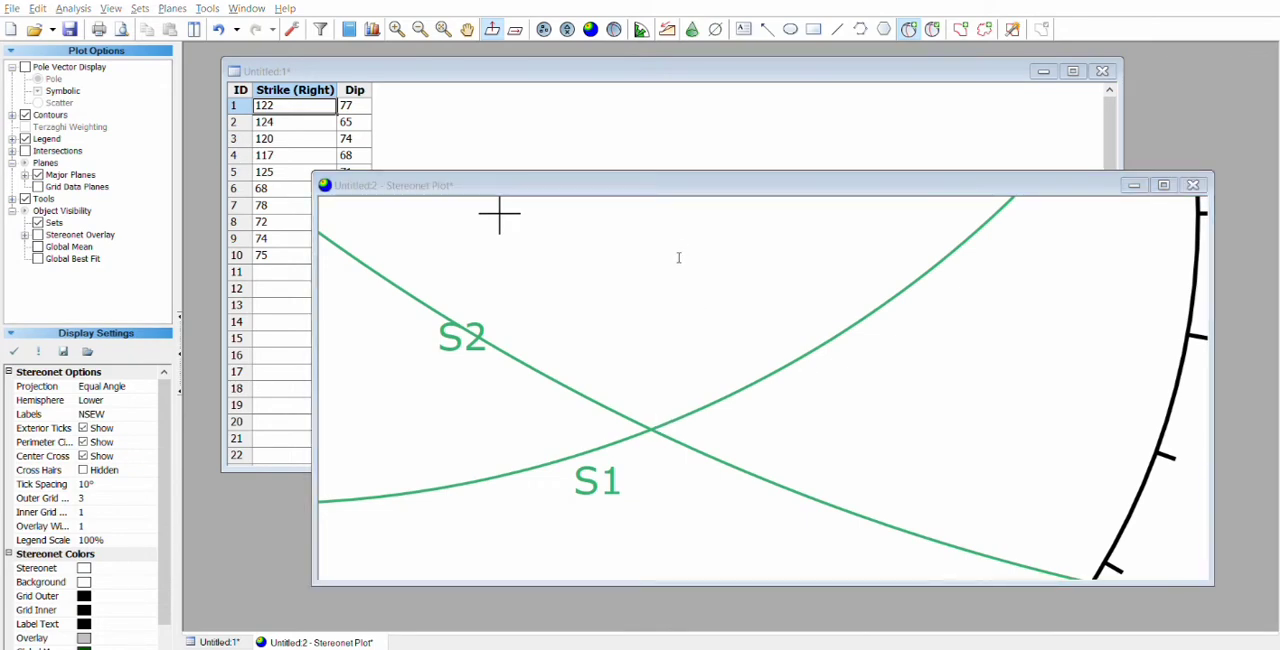
{"action": "left_click", "coordinate": [692, 380]}
{"action": "scroll", "coordinate": [692, 380], "scroll_direction": "down", "scroll_amount": 7}
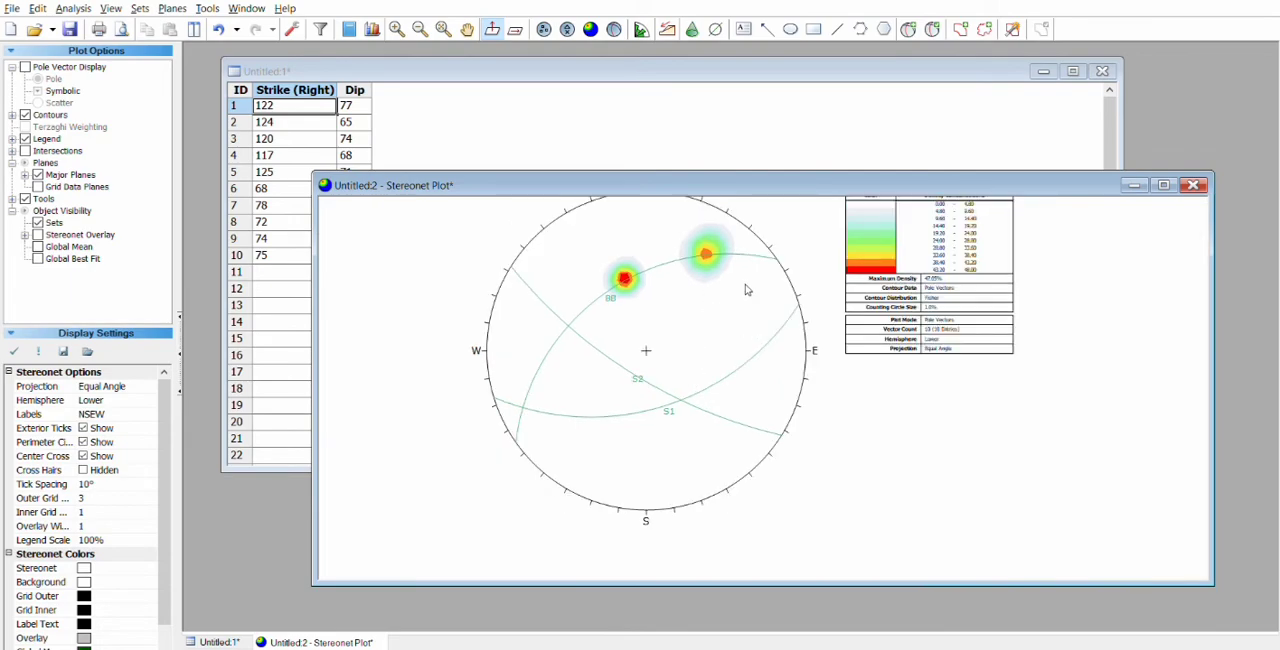
Step: Maximize the stereonet plot window and examine the intersection of planes S1 and S2
{"action": "left_click_drag", "start_coordinate": [748, 178], "coordinate": [634, 130]}
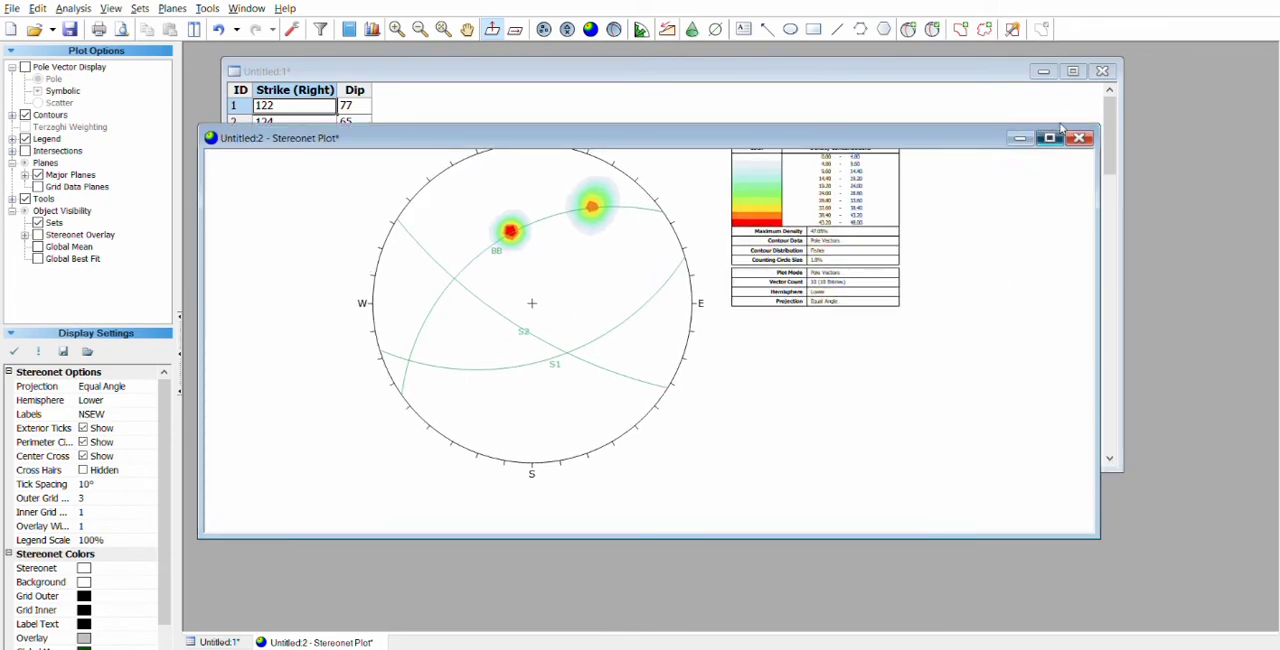
{"action": "left_click", "coordinate": [1050, 137]}
{"action": "scroll", "coordinate": [720, 186], "scroll_direction": "down", "scroll_amount": 4}
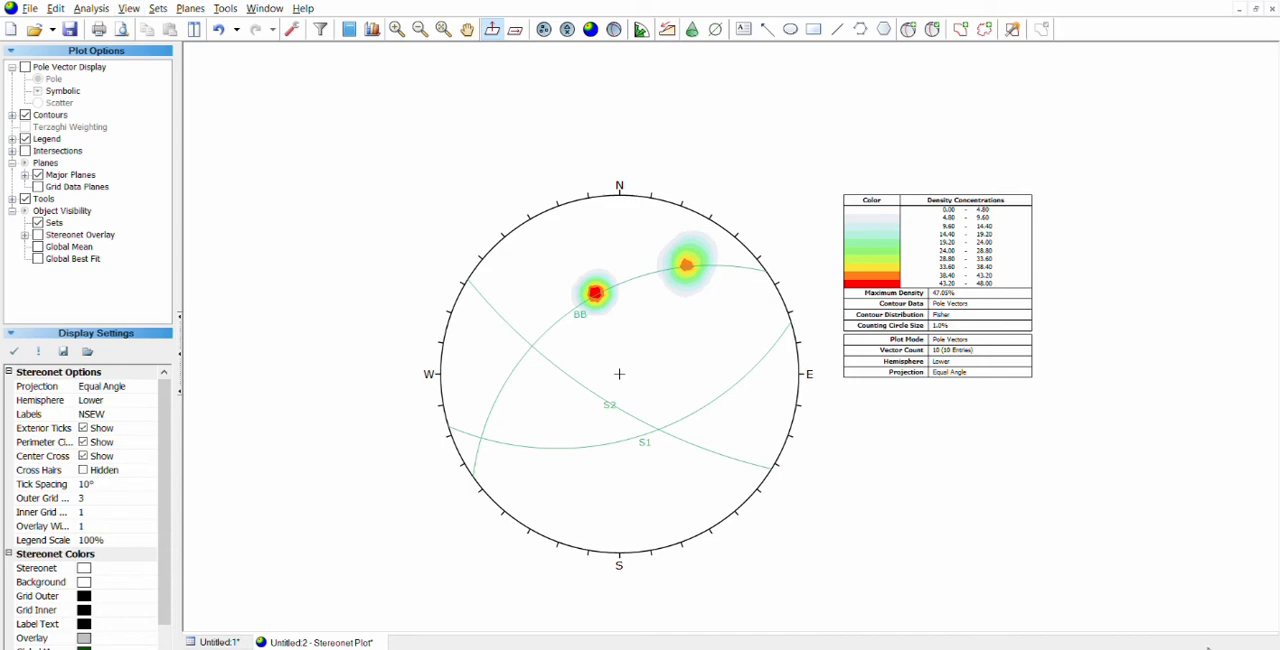
{"action": "scroll", "coordinate": [615, 410], "scroll_direction": "up", "scroll_amount": 5}
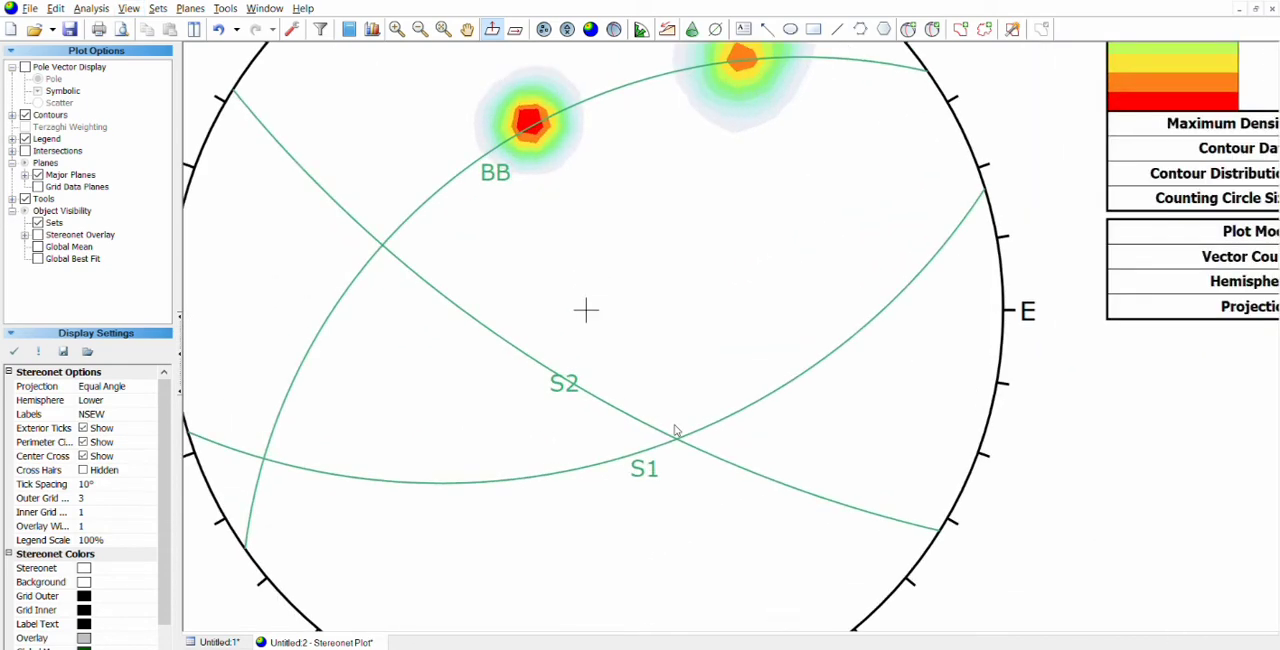
{"action": "scroll", "coordinate": [676, 431], "scroll_direction": "up", "scroll_amount": 3}
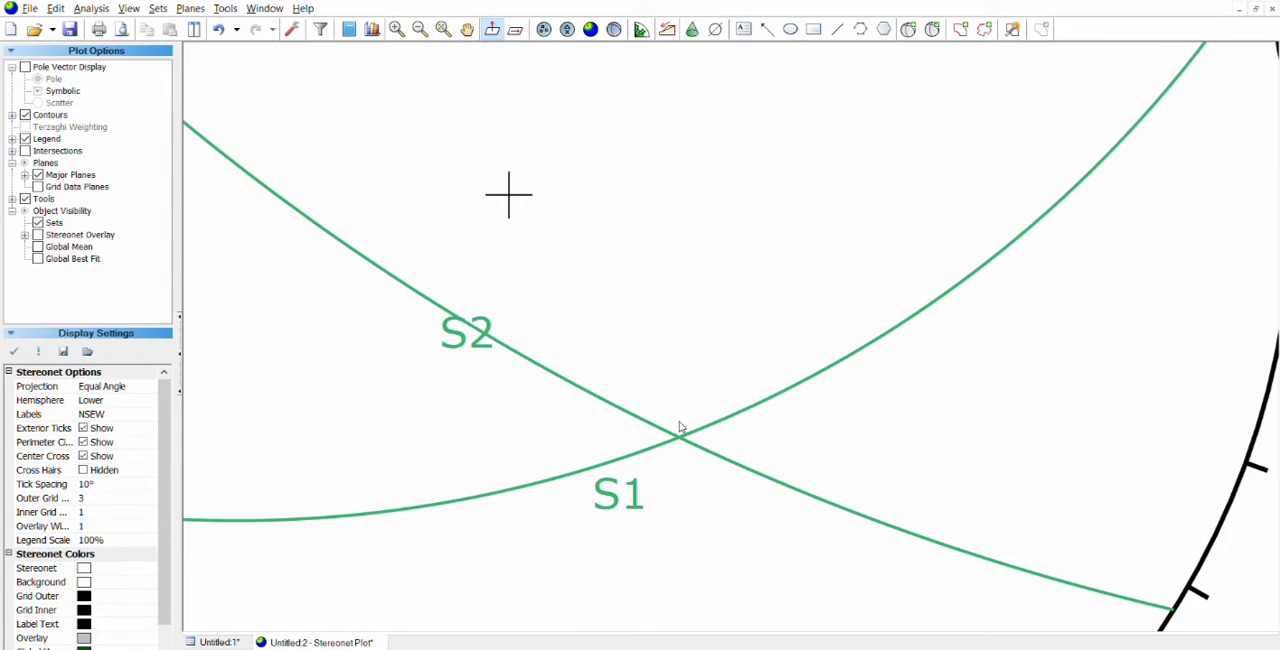
{"action": "scroll", "coordinate": [680, 428], "scroll_direction": "down", "scroll_amount": 8}
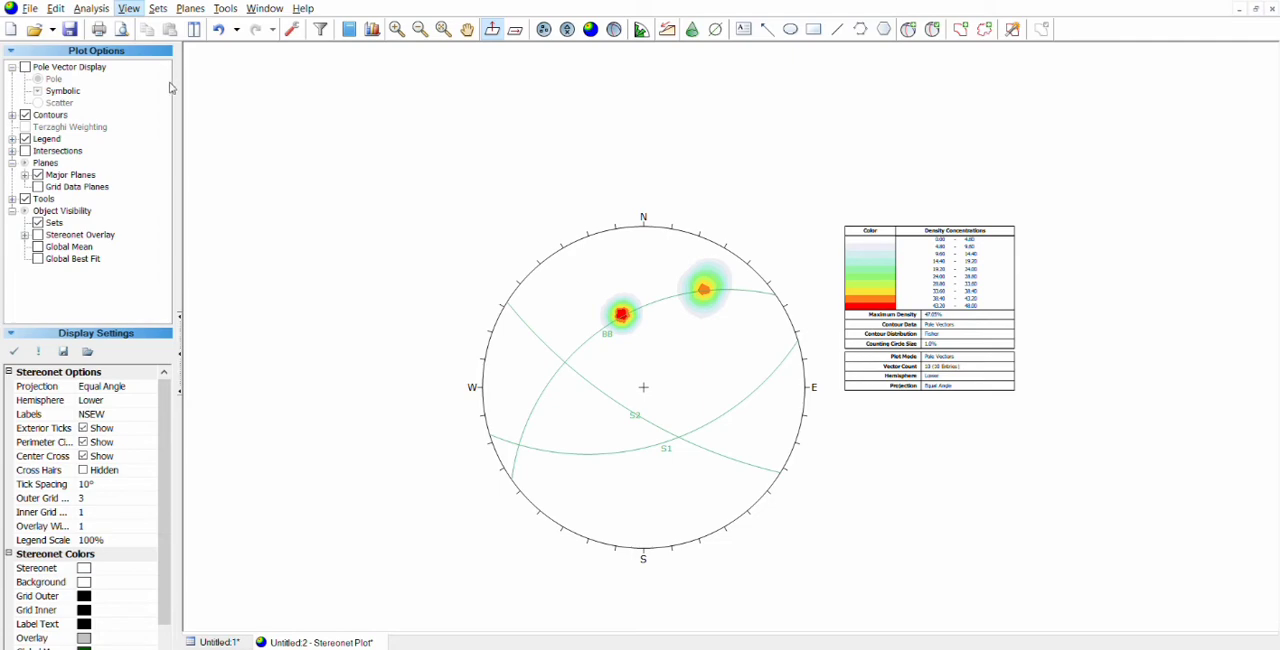
Step: Display the stereonet overlay grid and orient it so that its pole lies on the S1–S2 intersection
{"action": "left_click", "coordinate": [157, 170]}
{"action": "scroll", "coordinate": [710, 486], "scroll_direction": "up", "scroll_amount": 1}
{"action": "scroll", "coordinate": [708, 480], "scroll_direction": "up", "scroll_amount": 5}
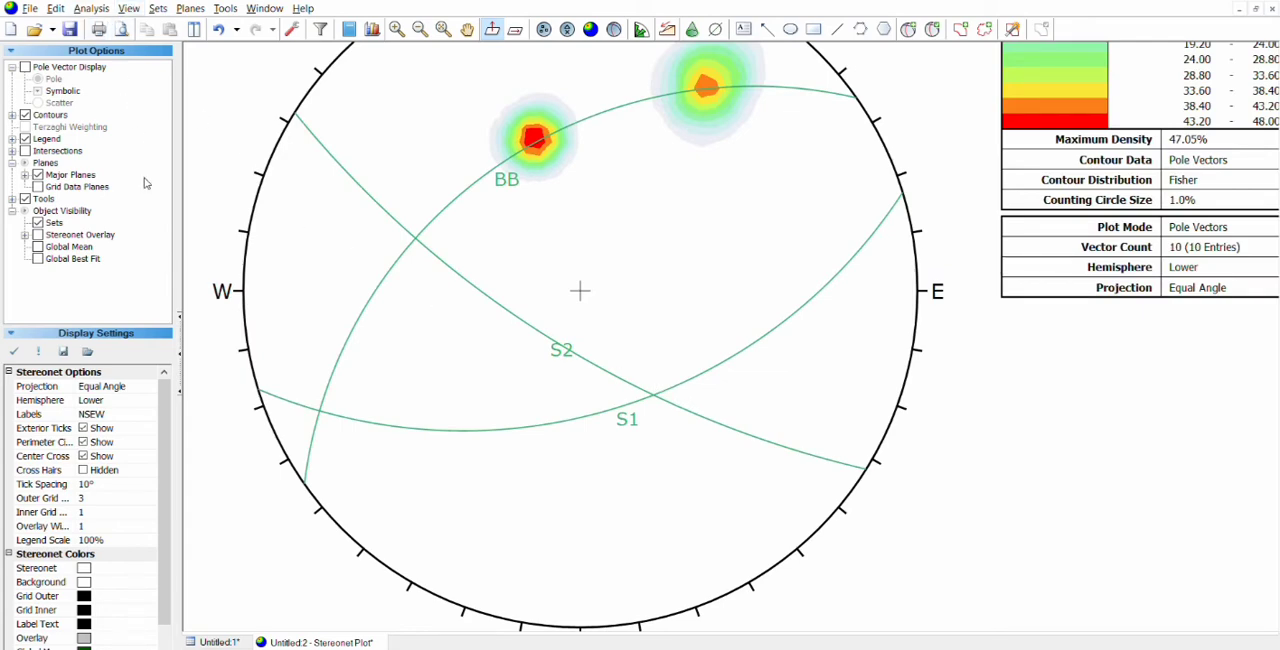
{"action": "left_click", "coordinate": [594, 259]}
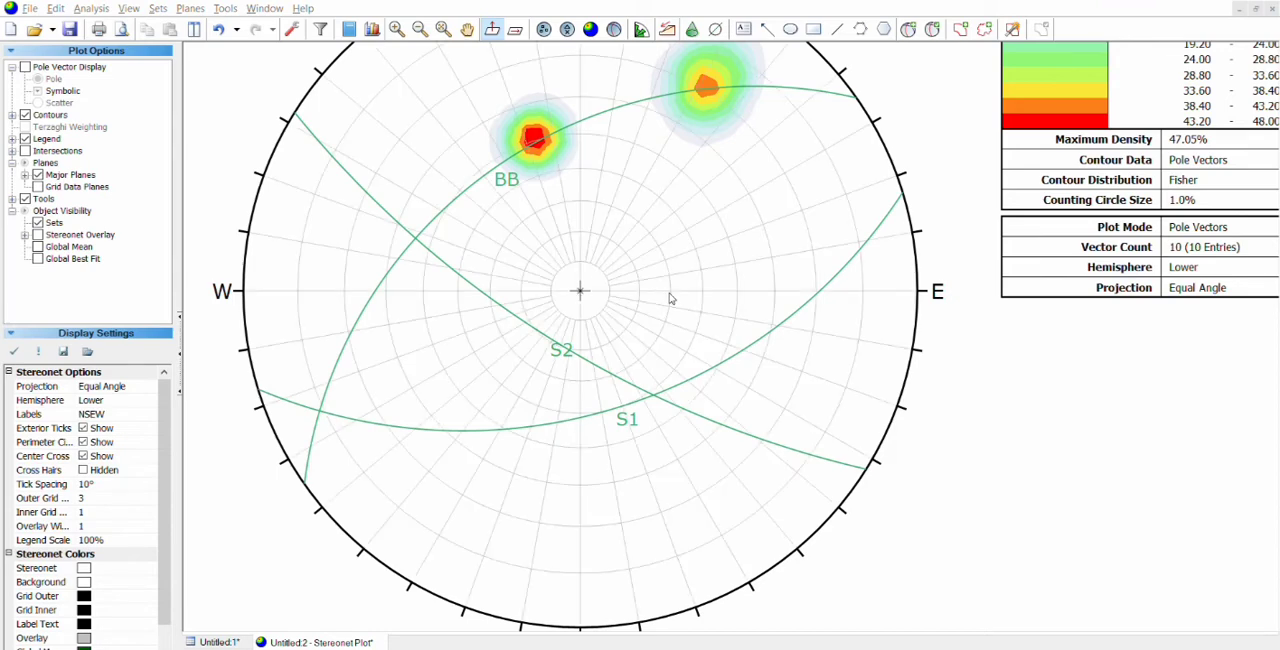
{"action": "key", "text": "Left"}
{"action": "key", "text": "Left"}
{"action": "key", "text": "Left"}
{"action": "key", "text": "Left"}
{"action": "key", "text": "Left"}
{"action": "key", "text": "Left"}
{"action": "key", "text": "Left"}
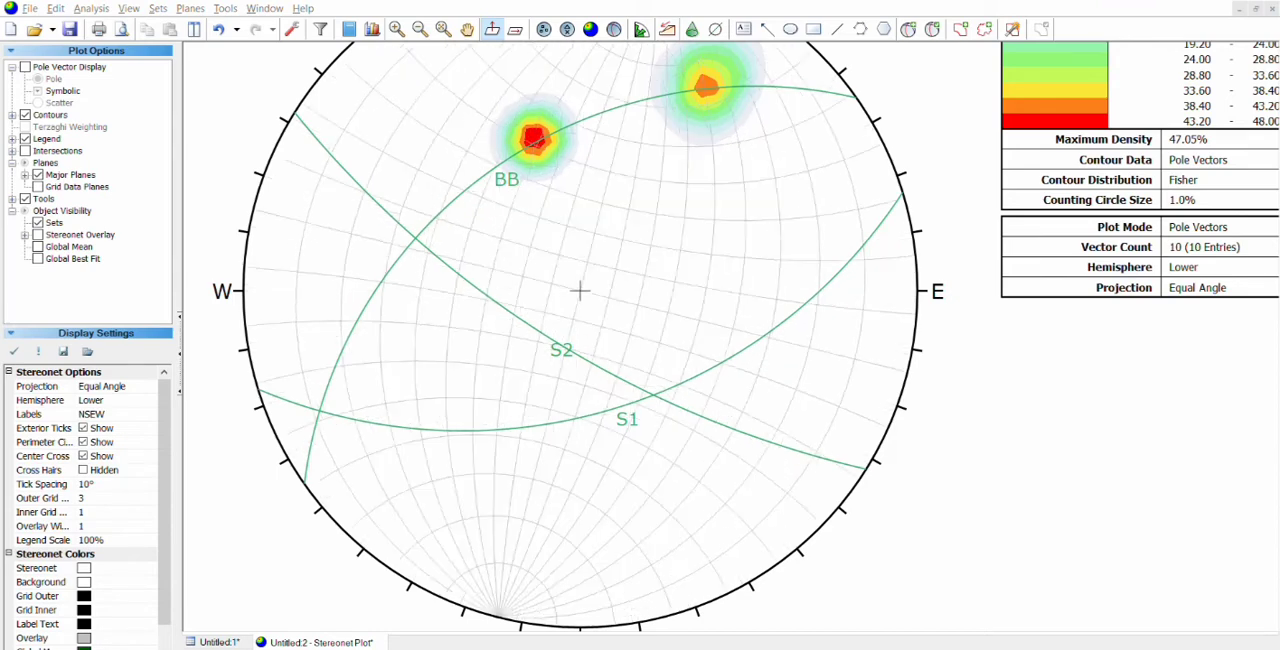
{"action": "key", "text": "Up"}
{"action": "key", "text": "Up"}
{"action": "key", "text": "Up"}
{"action": "key", "text": "Up"}
{"action": "key", "text": "Up"}
{"action": "key", "text": "Up"}
{"action": "key", "text": "Up"}
{"action": "key", "text": "Up"}
{"action": "key", "text": "Up"}
{"action": "key", "text": "Up"}
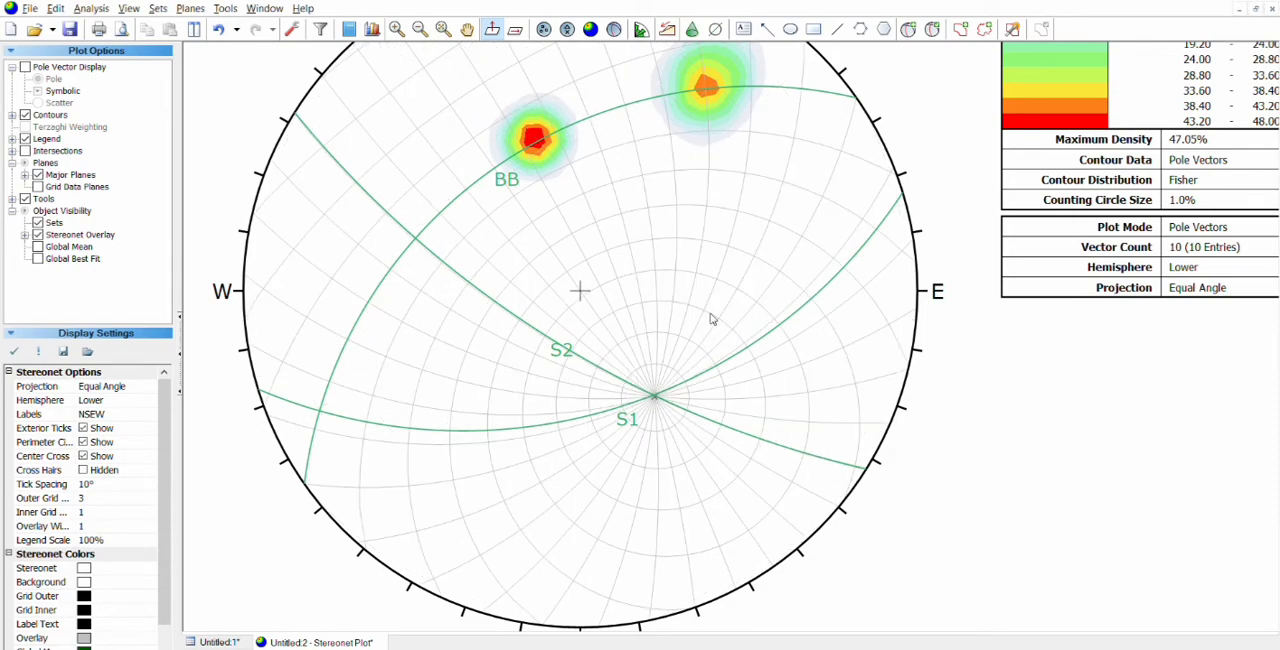
Step: Colour plane S1 red, plane S2 blue and plane BB black
{"action": "left_click_drag", "start_coordinate": [712, 284], "coordinate": [663, 332]}
{"action": "left_click_drag", "start_coordinate": [665, 277], "coordinate": [753, 302]}
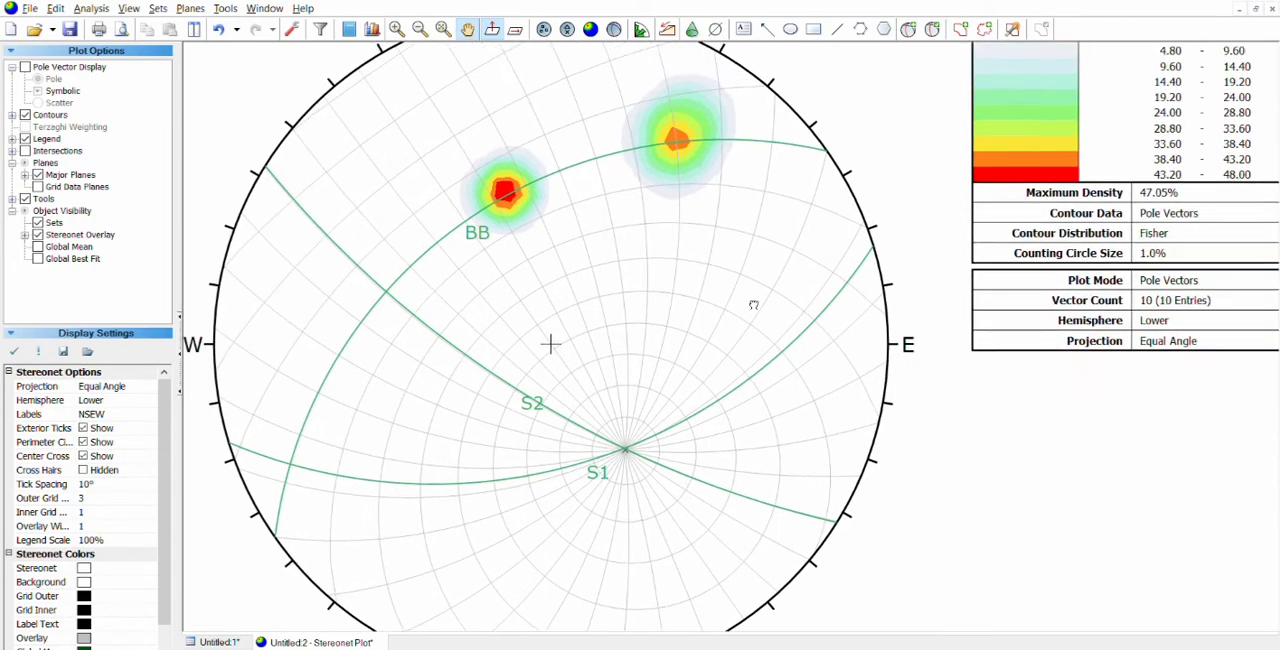
{"action": "scroll", "coordinate": [753, 302], "scroll_direction": "up", "scroll_amount": 1}
{"action": "scroll", "coordinate": [535, 224], "scroll_direction": "down", "scroll_amount": 2}
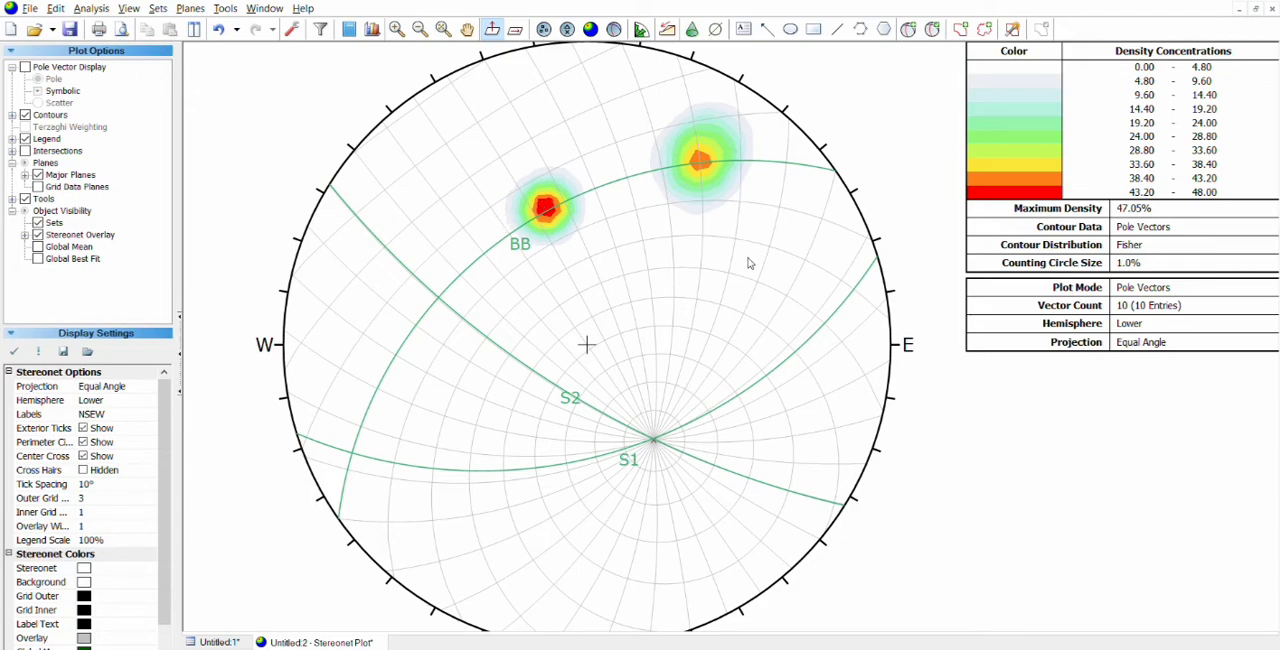
{"action": "scroll", "coordinate": [745, 290], "scroll_direction": "down", "scroll_amount": 2}
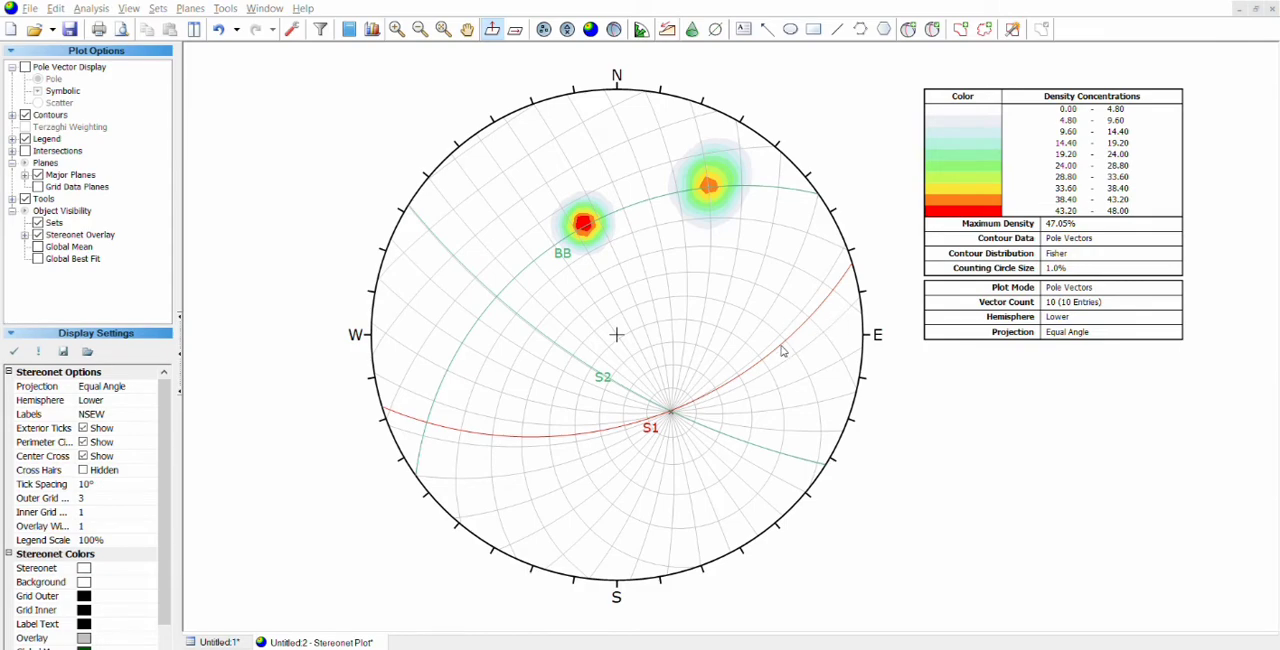
{"action": "left_click", "coordinate": [488, 261]}
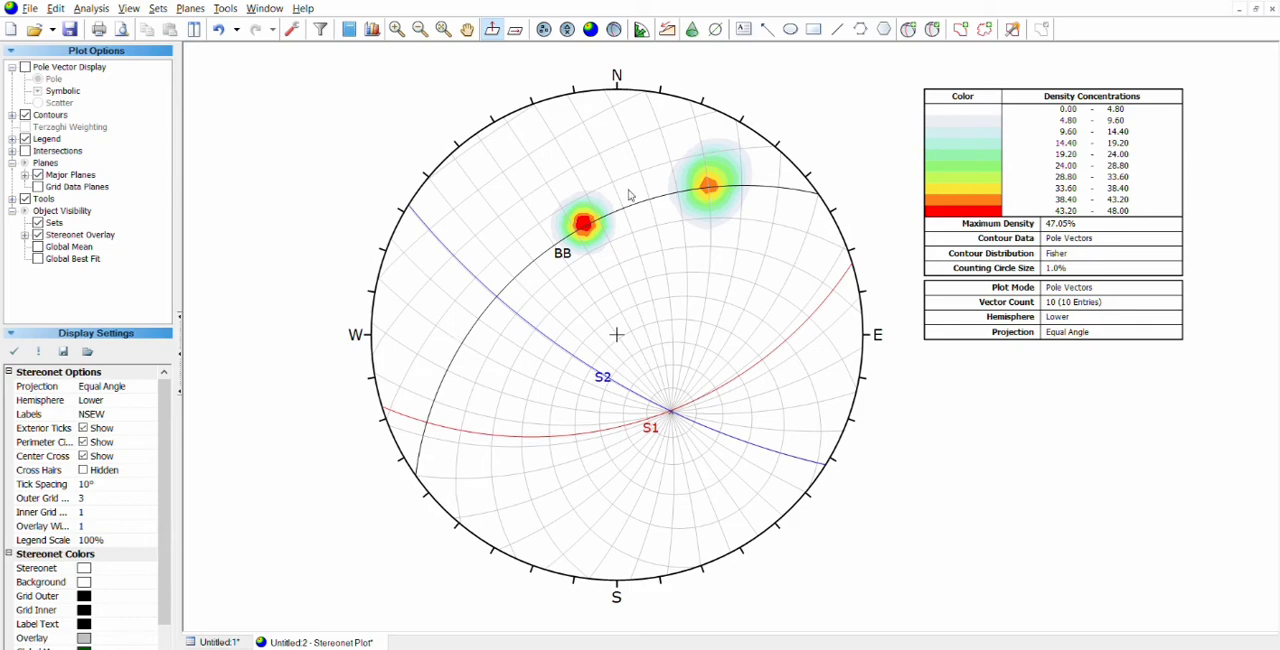
Step: Add a text label T3 on plane BB's great circle near the stereonet's west side
{"action": "left_click", "coordinate": [744, 29]}
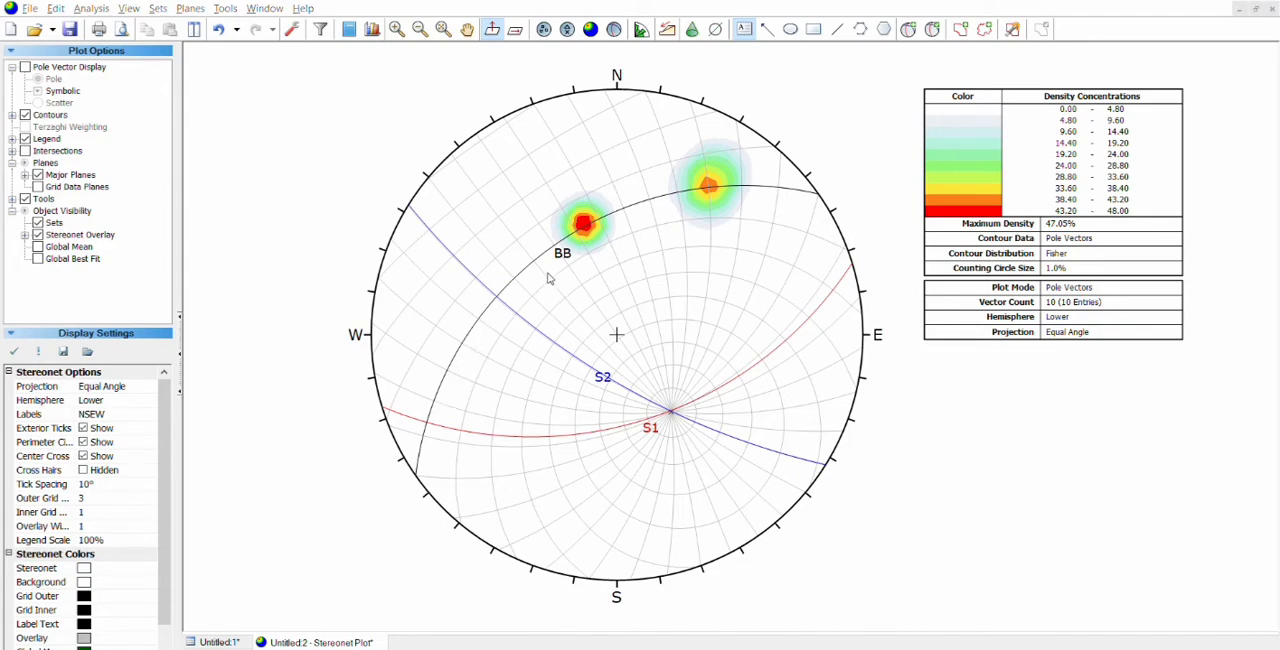
{"action": "left_click", "coordinate": [466, 357]}
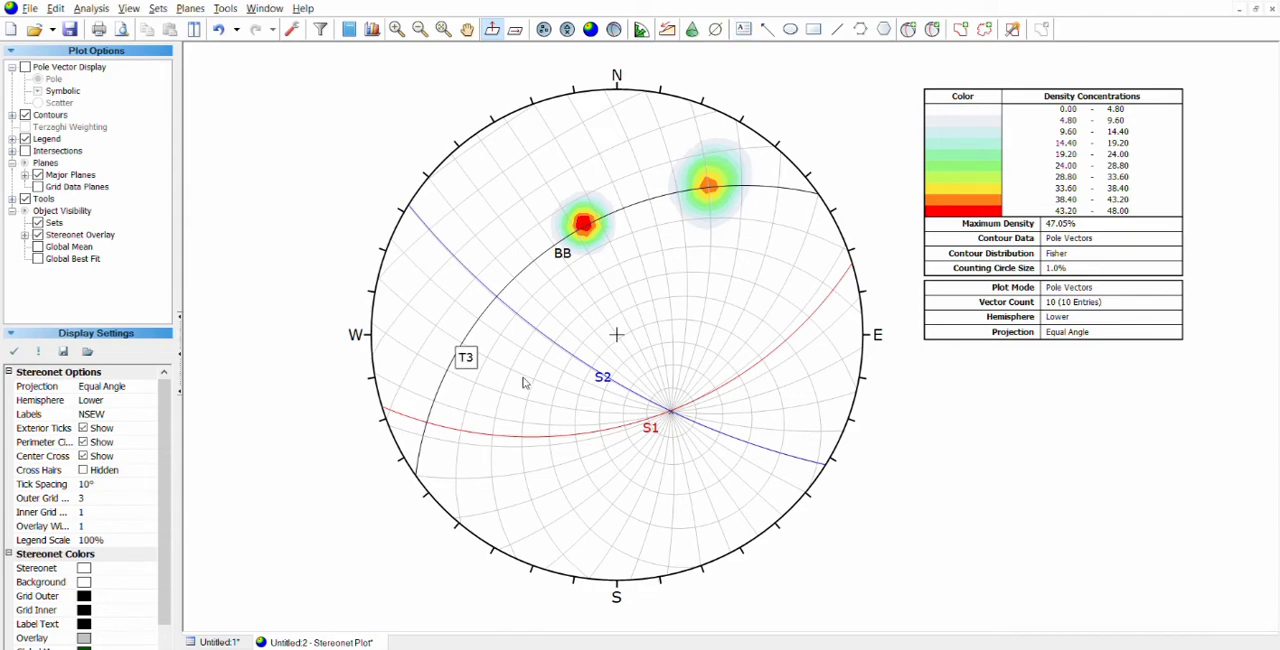
{"action": "left_click", "coordinate": [475, 350]}
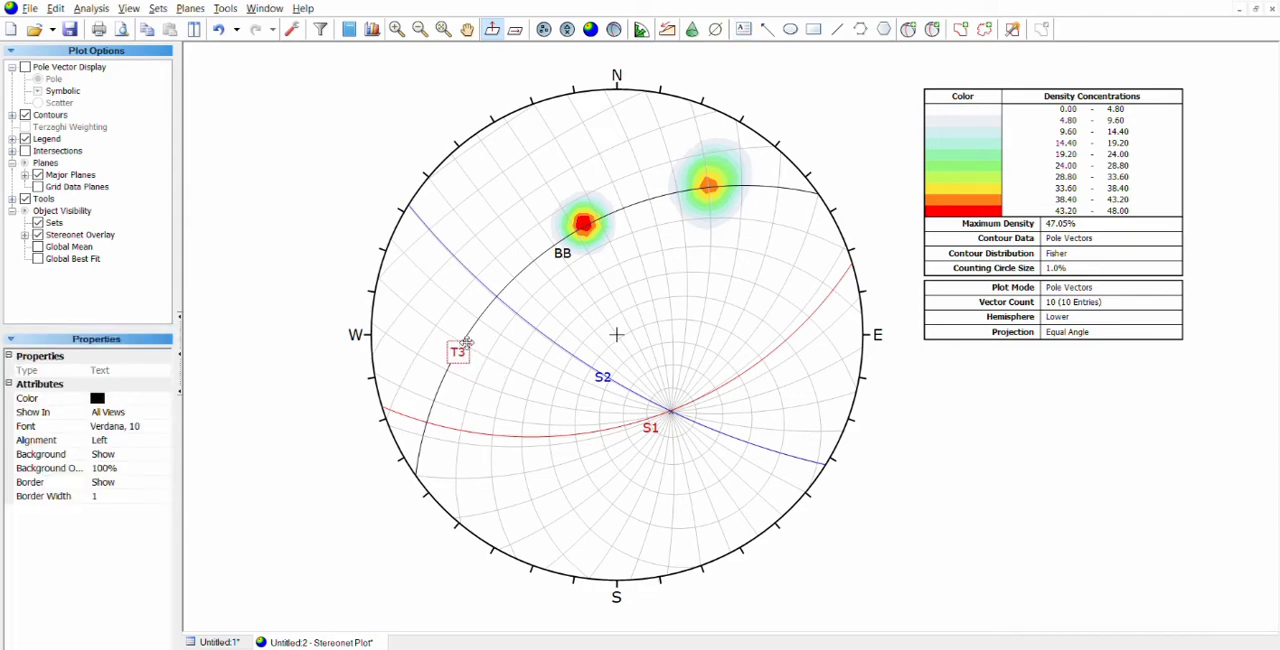
{"action": "left_click", "coordinate": [908, 390]}
Step: Add a text label T2 and position it just above the intersection of planes S1 and S2
{"action": "left_click", "coordinate": [744, 28]}
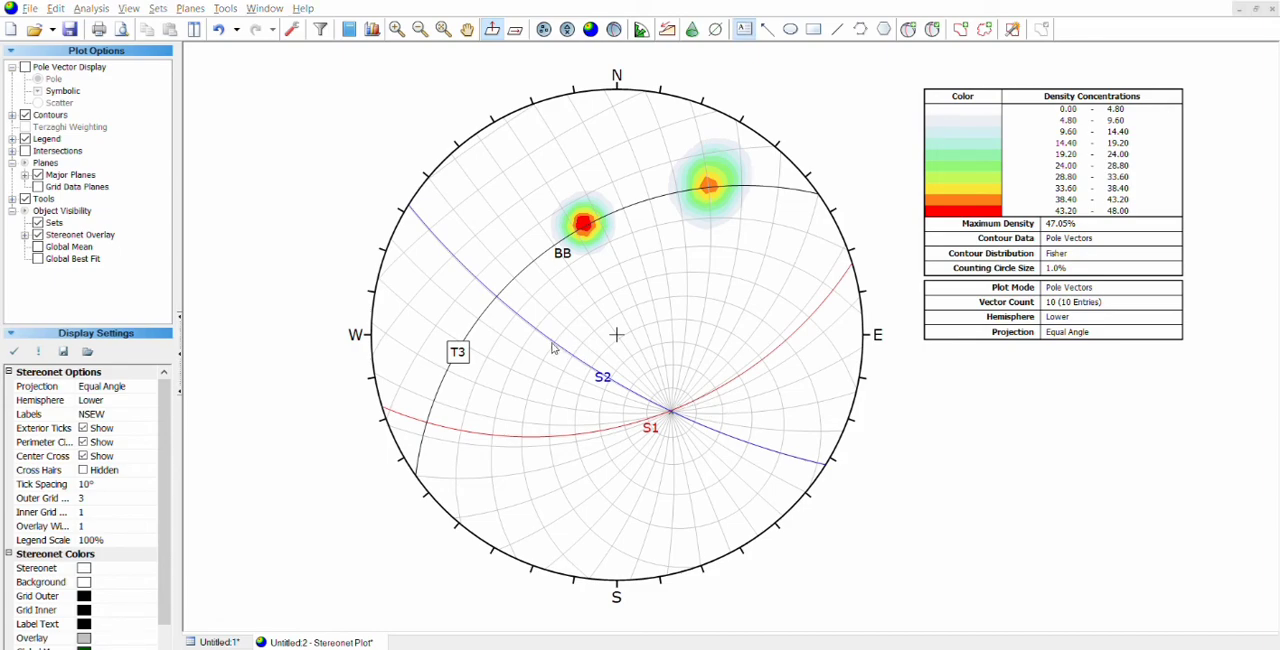
{"action": "left_click", "coordinate": [673, 408]}
{"action": "left_click_drag", "start_coordinate": [675, 382], "coordinate": [667, 372]}
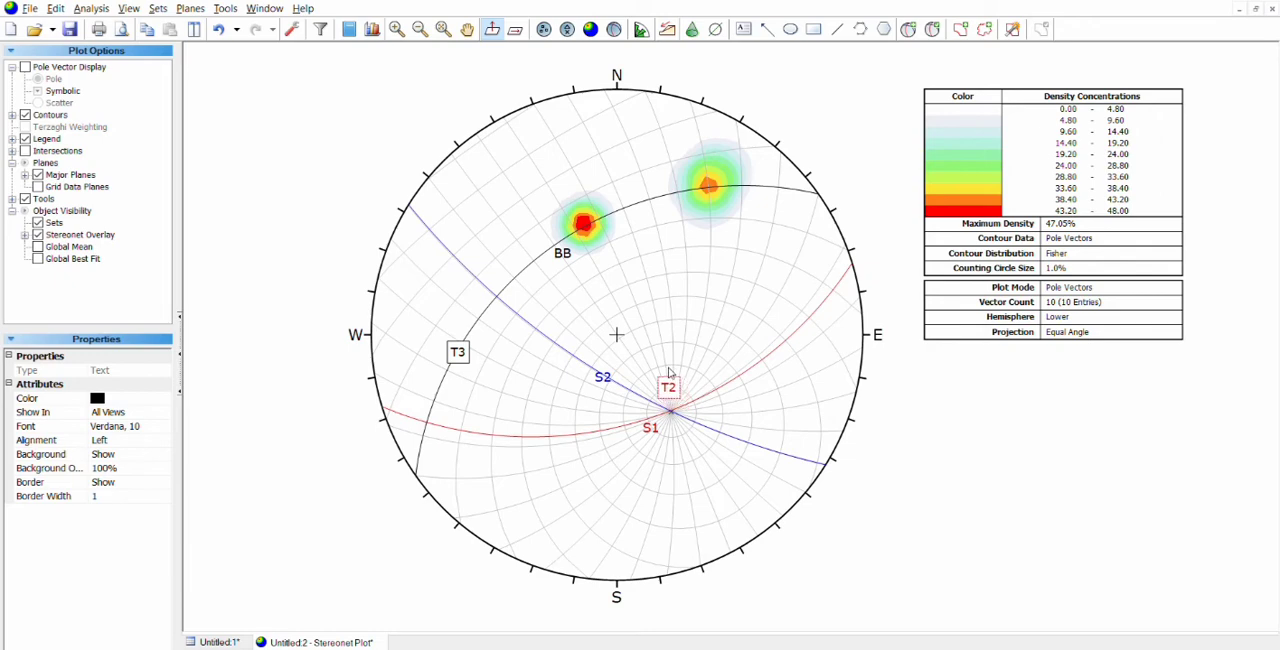
{"action": "left_click", "coordinate": [916, 449]}
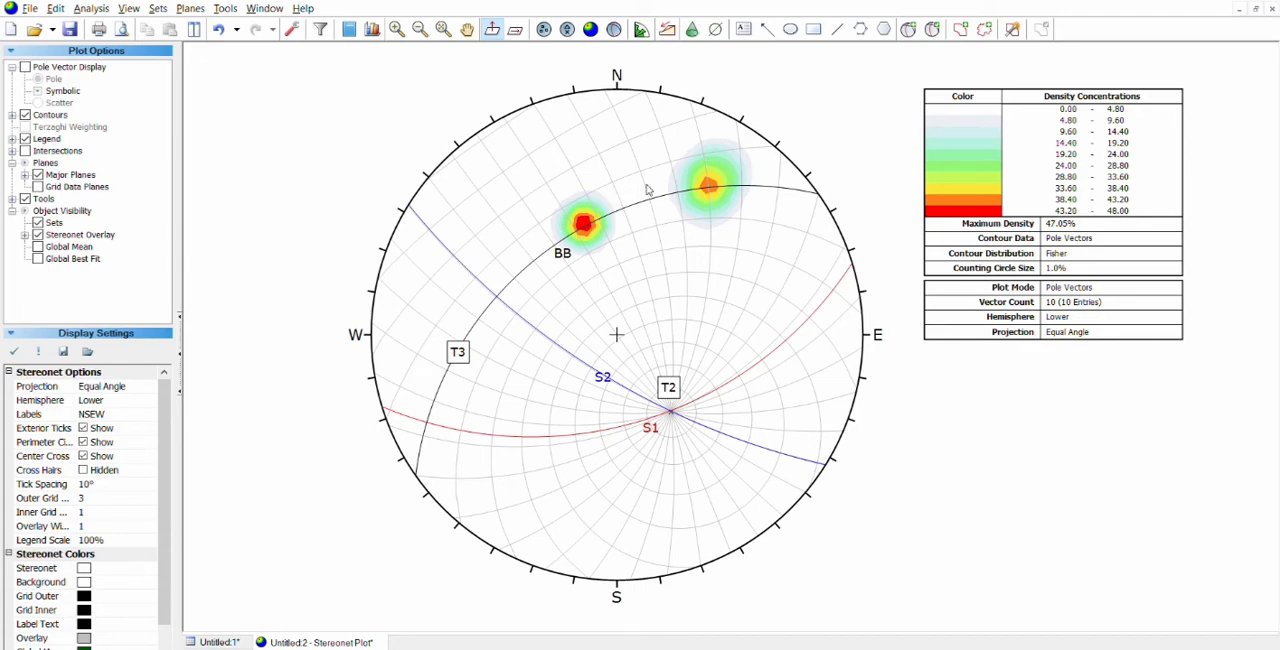
Step: Add a text label T1 on plane BB's great circle between the two pole concentrations
{"action": "left_click", "coordinate": [744, 29]}
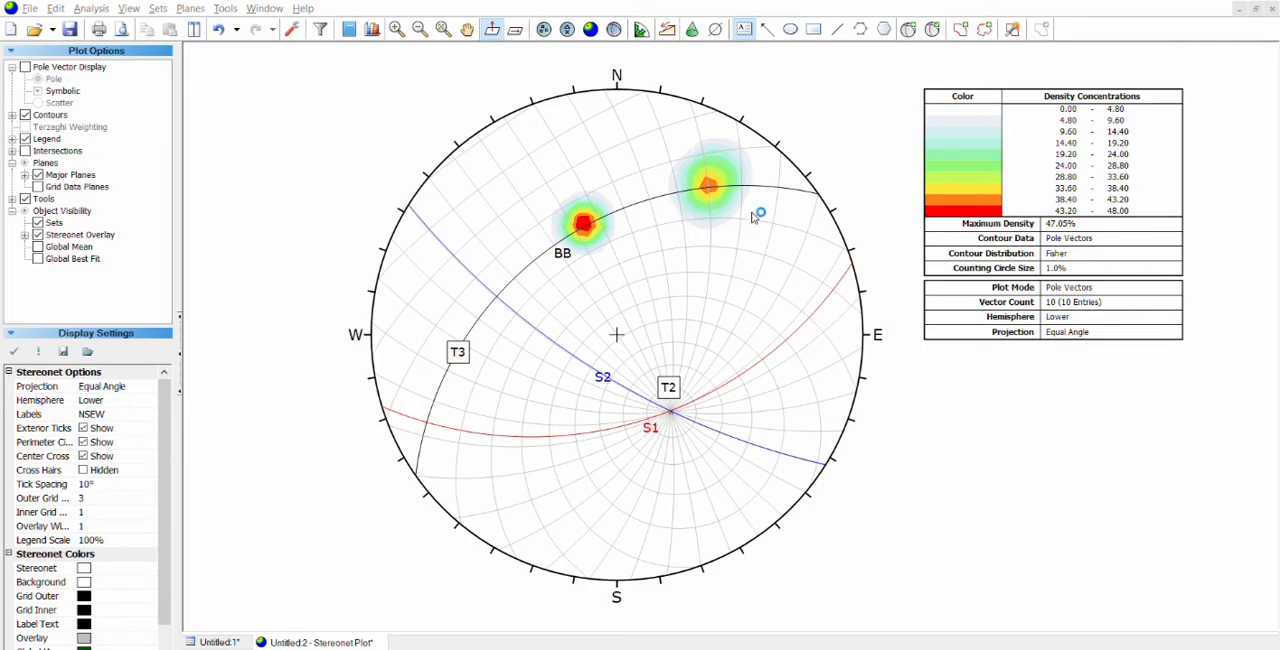
{"action": "left_click", "coordinate": [641, 209]}
{"action": "left_click_drag", "start_coordinate": [660, 200], "coordinate": [652, 193]}
{"action": "left_click", "coordinate": [940, 502]}
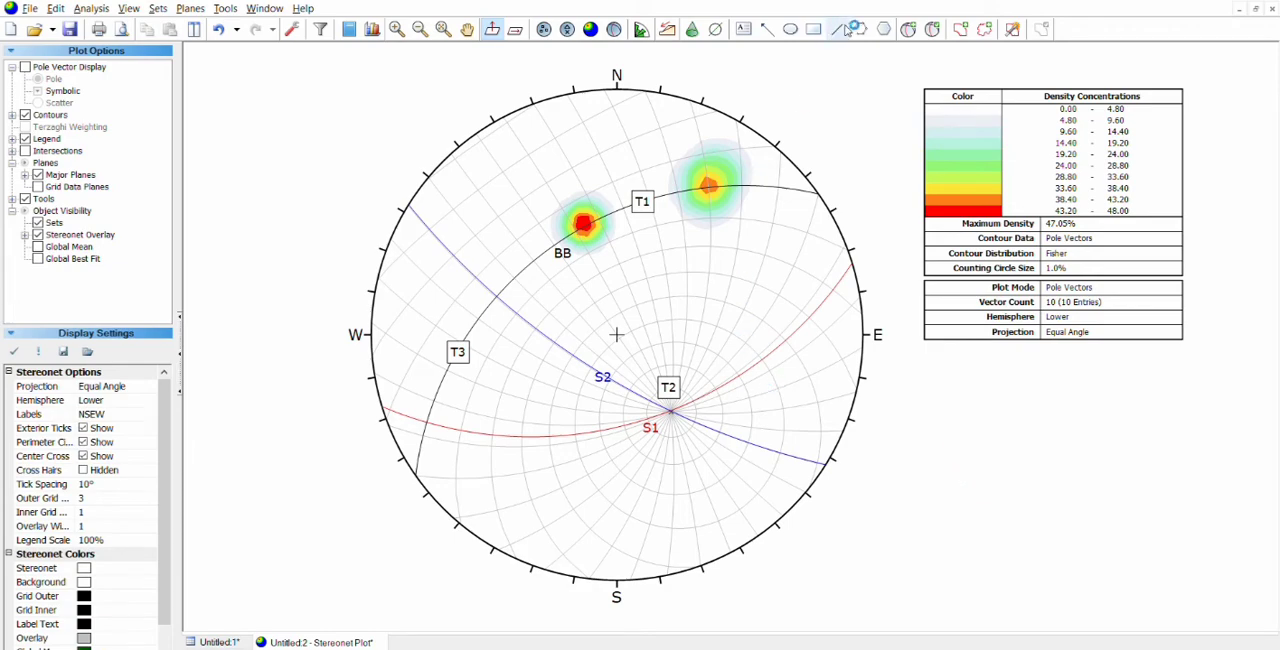
Step: Add a plane named HS passing through the S1–S2 intersection, and draw a straight line across the stereonet through that same point
{"action": "left_click", "coordinate": [908, 29]}
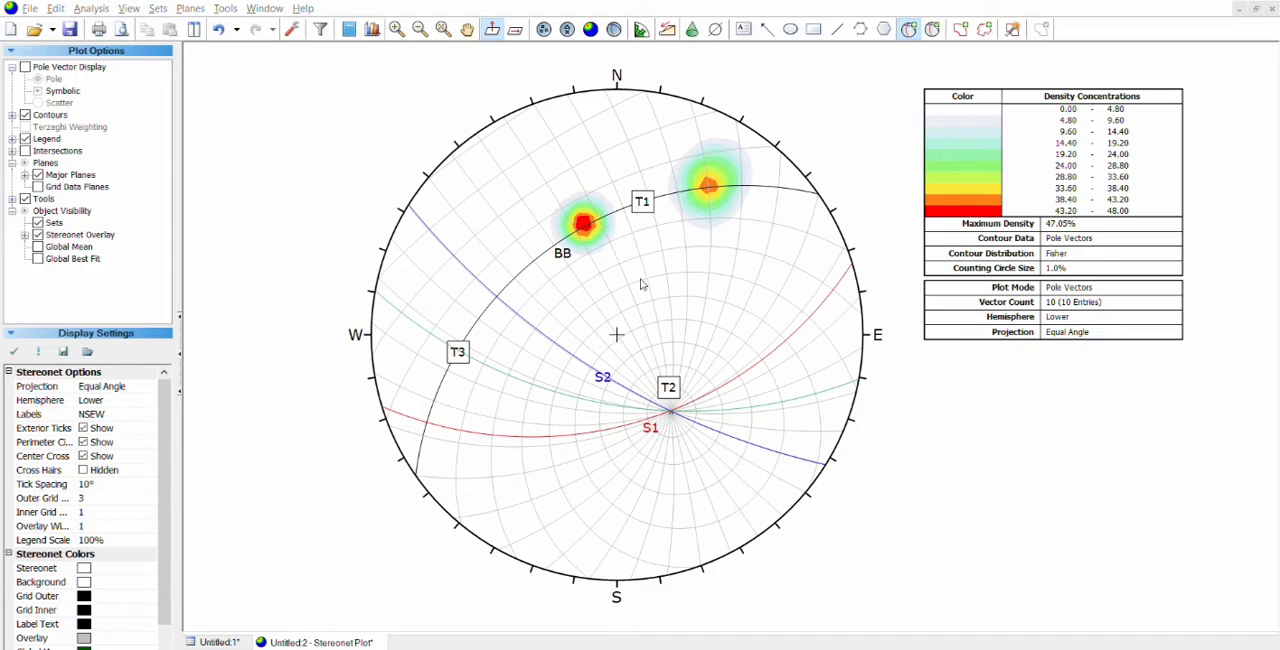
{"action": "left_click", "coordinate": [698, 386]}
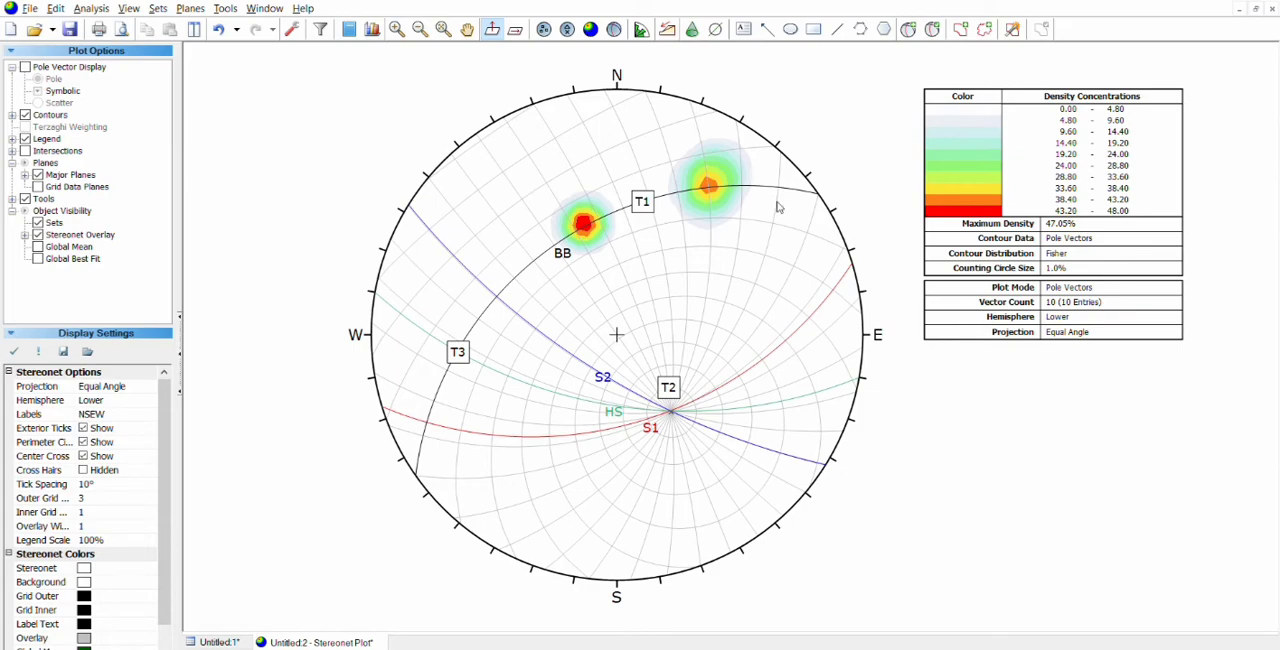
{"action": "left_click", "coordinate": [715, 29]}
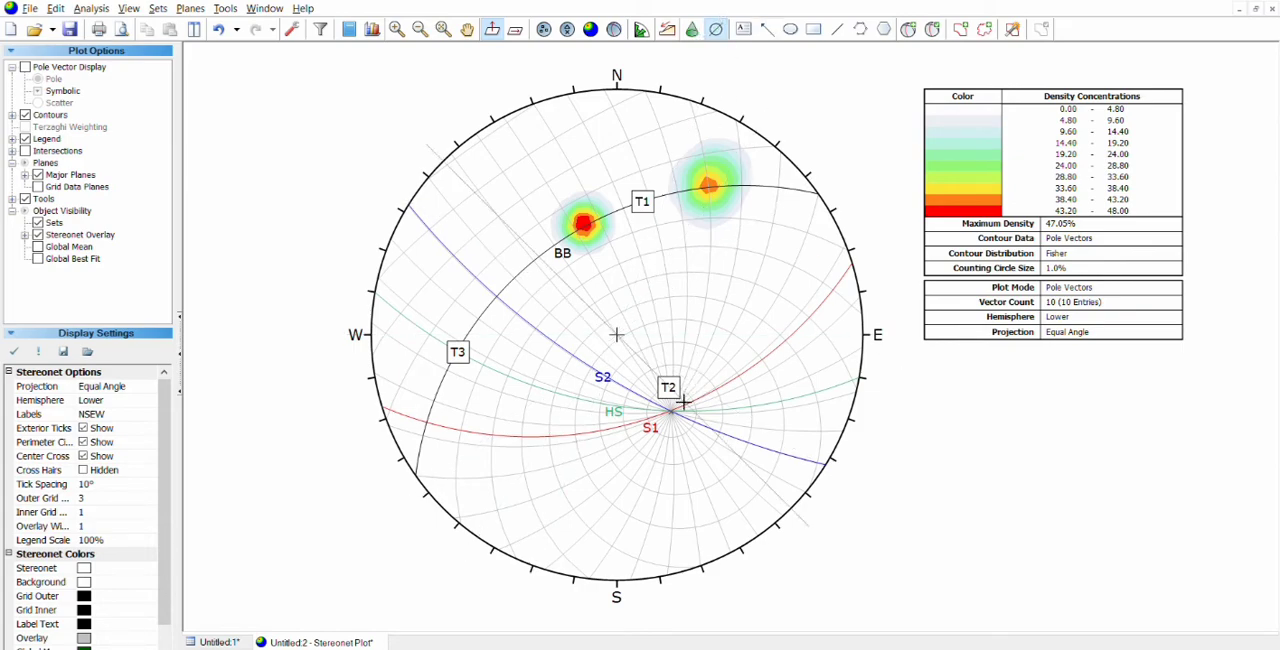
{"action": "scroll", "coordinate": [680, 407], "scroll_direction": "up", "scroll_amount": 5}
{"action": "scroll", "coordinate": [680, 407], "scroll_direction": "up", "scroll_amount": 3}
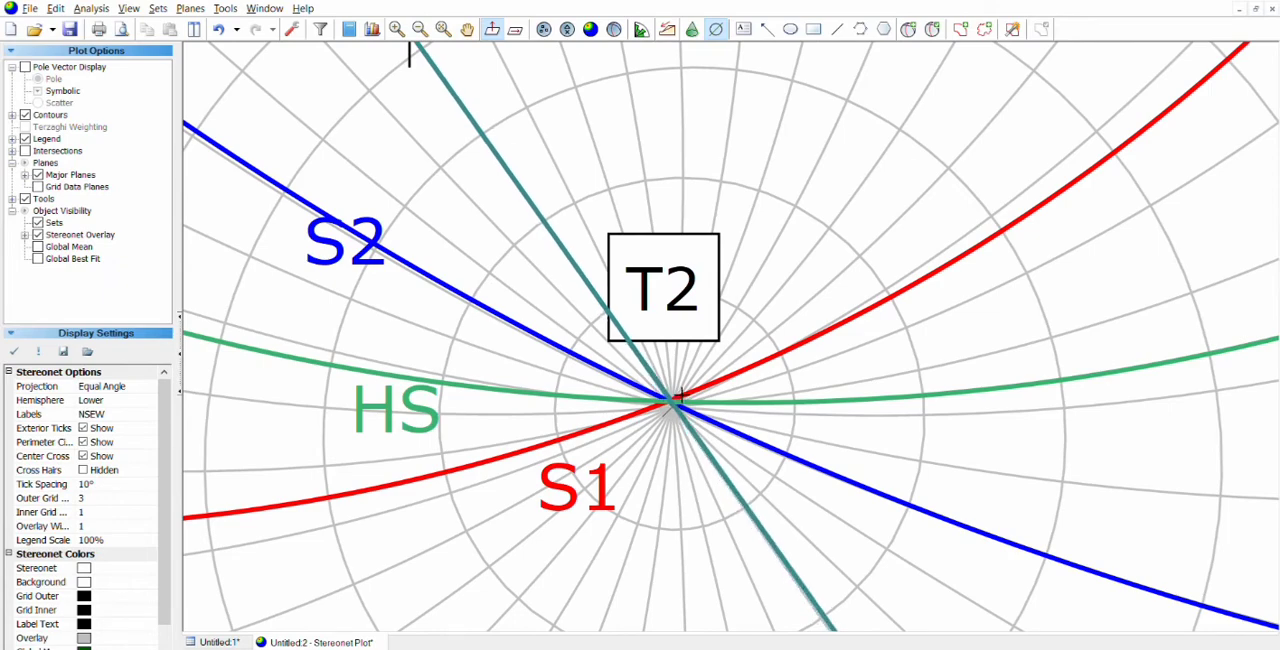
{"action": "left_click", "coordinate": [674, 399]}
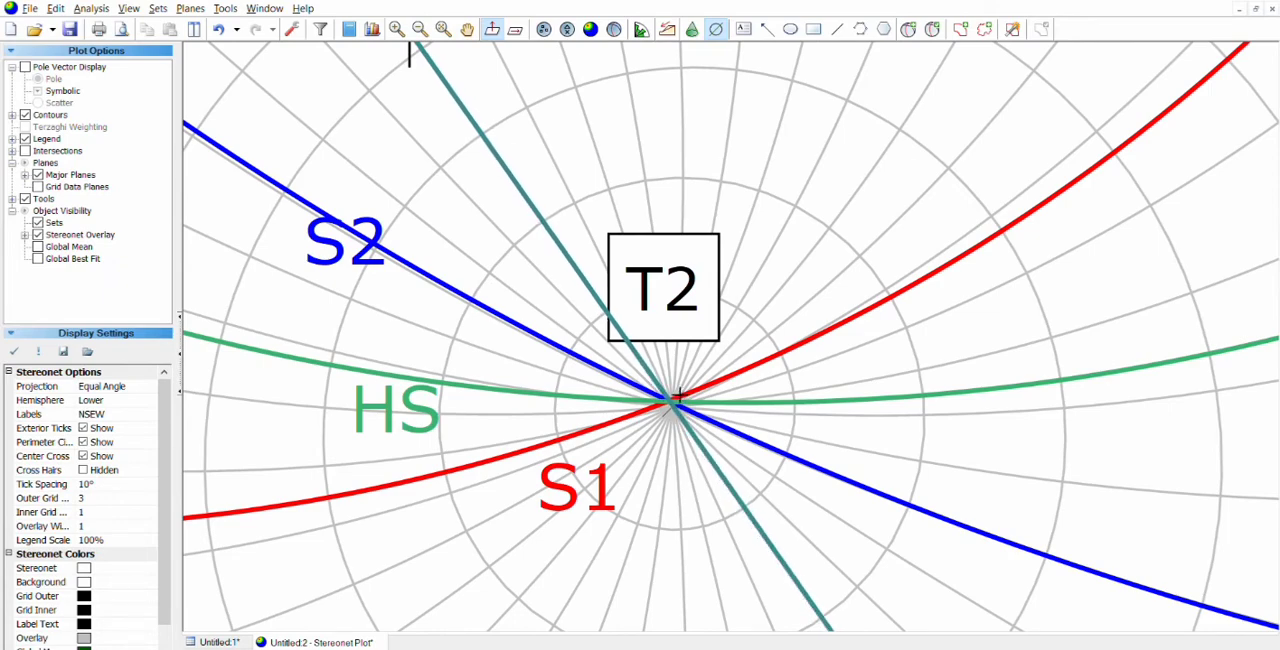
{"action": "left_click", "coordinate": [674, 303]}
{"action": "scroll", "coordinate": [696, 420], "scroll_direction": "down", "scroll_amount": 10}
{"action": "scroll", "coordinate": [700, 425], "scroll_direction": "up", "scroll_amount": 2}
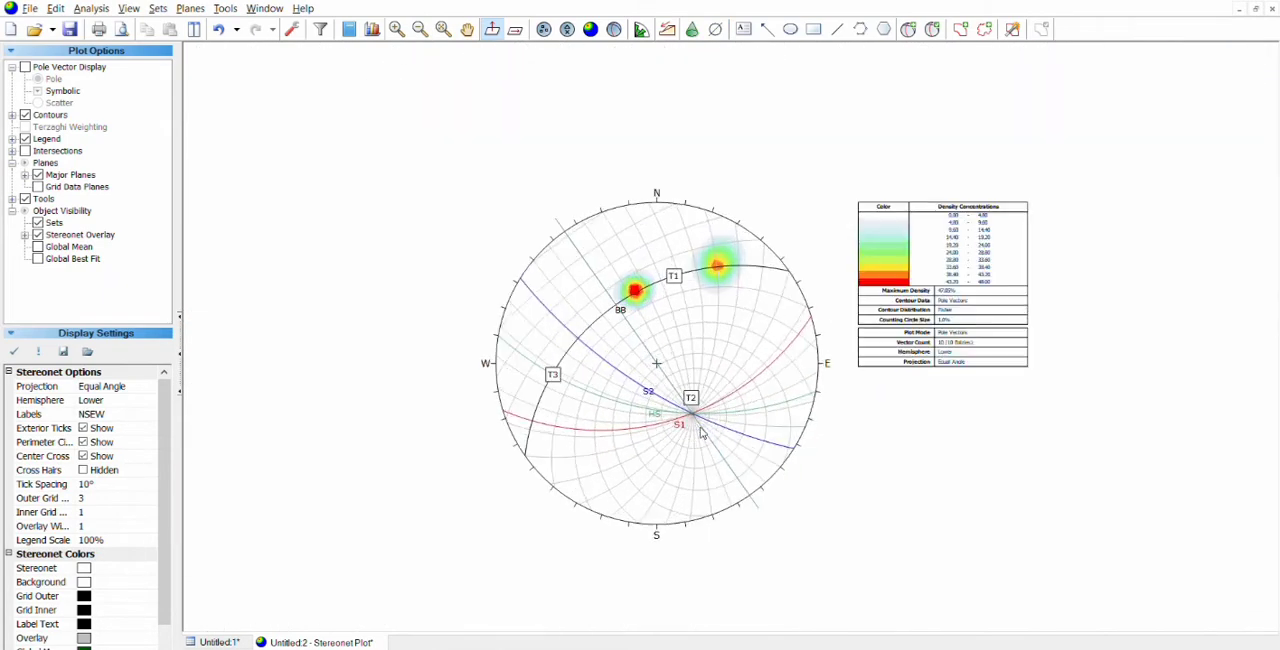
{"action": "scroll", "coordinate": [703, 433], "scroll_direction": "up", "scroll_amount": 1}
Step: Start another text annotation near the stereonet's north-east edge
{"action": "left_click", "coordinate": [752, 22]}
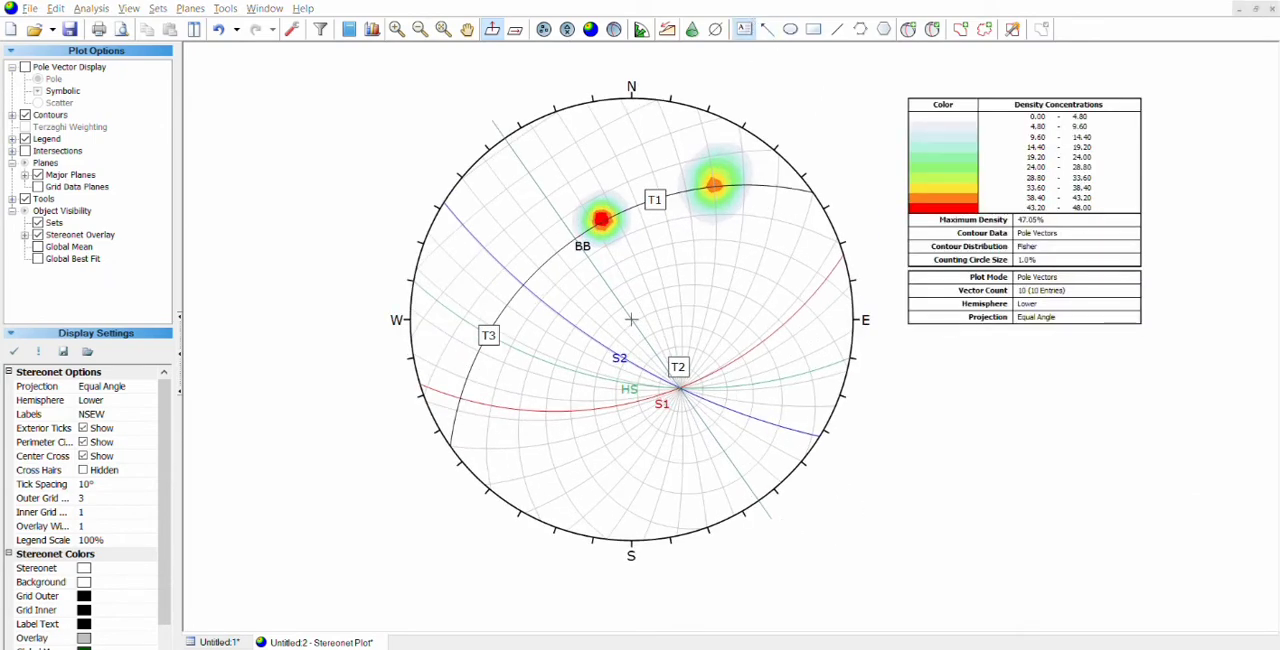
{"action": "left_click", "coordinate": [795, 198]}
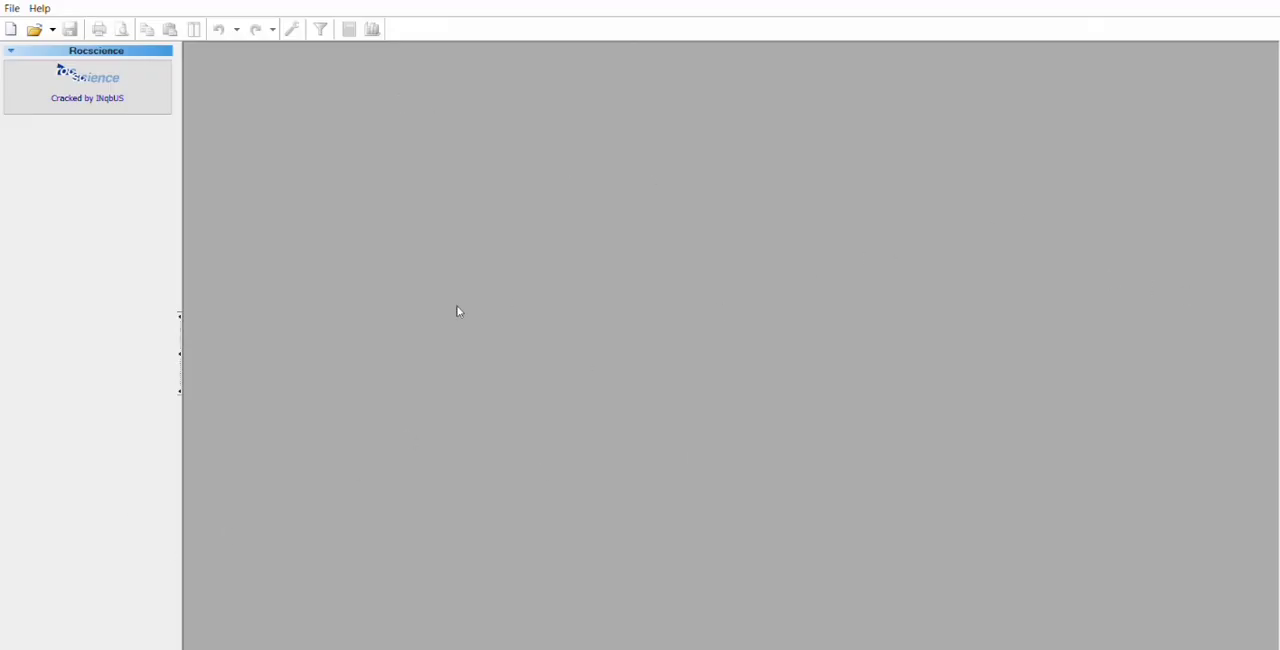
Step: Create a new file with the Strike (Right) and Dip orientation format, and paste the copied orientation data from row 1
{"action": "left_click", "coordinate": [9, 20]}
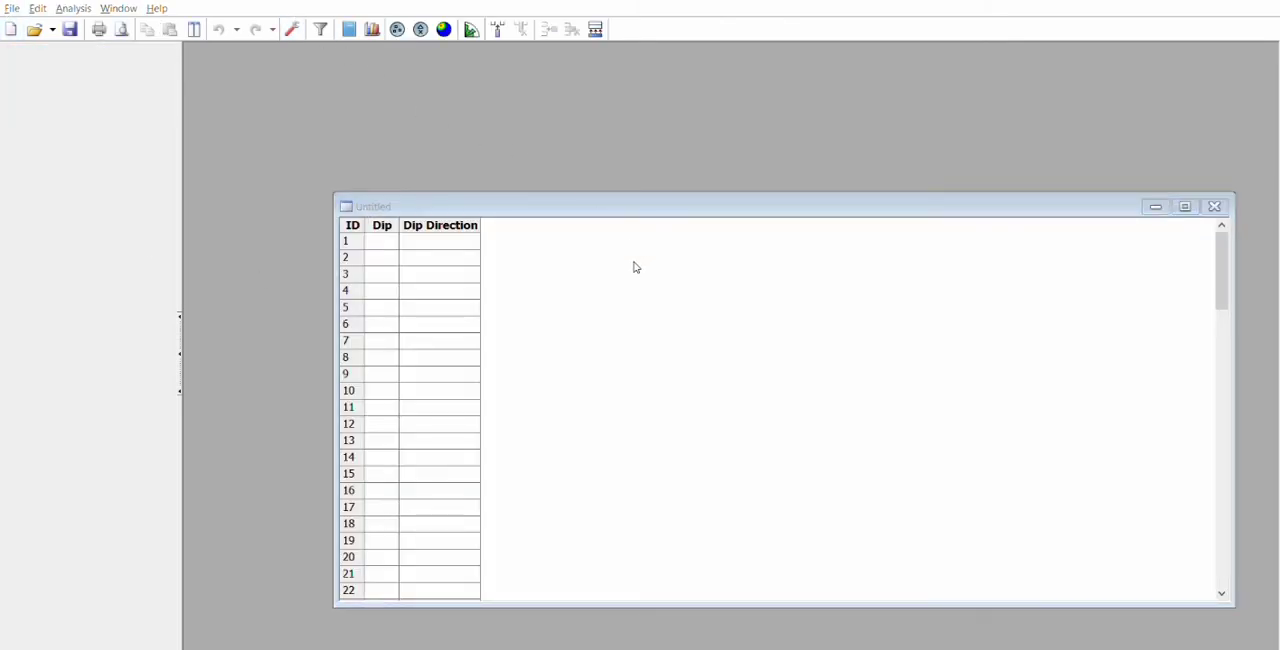
{"action": "left_click", "coordinate": [726, 442]}
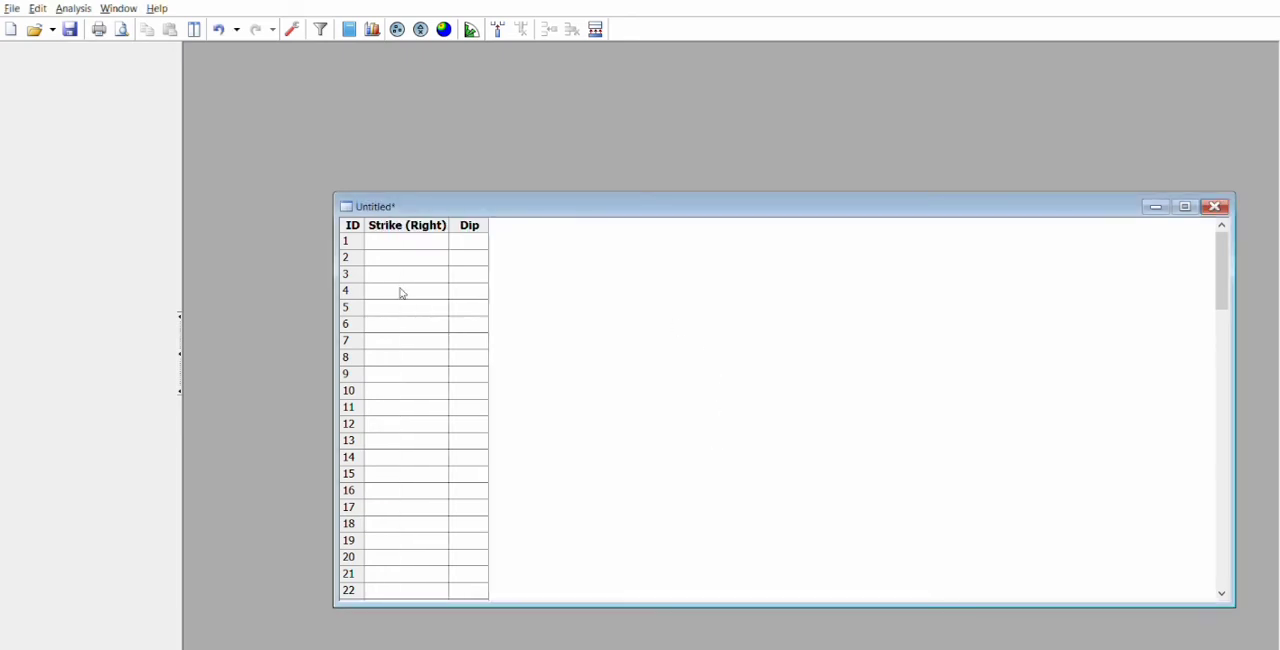
{"action": "left_click", "coordinate": [400, 239]}
{"action": "key", "text": "alt+Tab"}
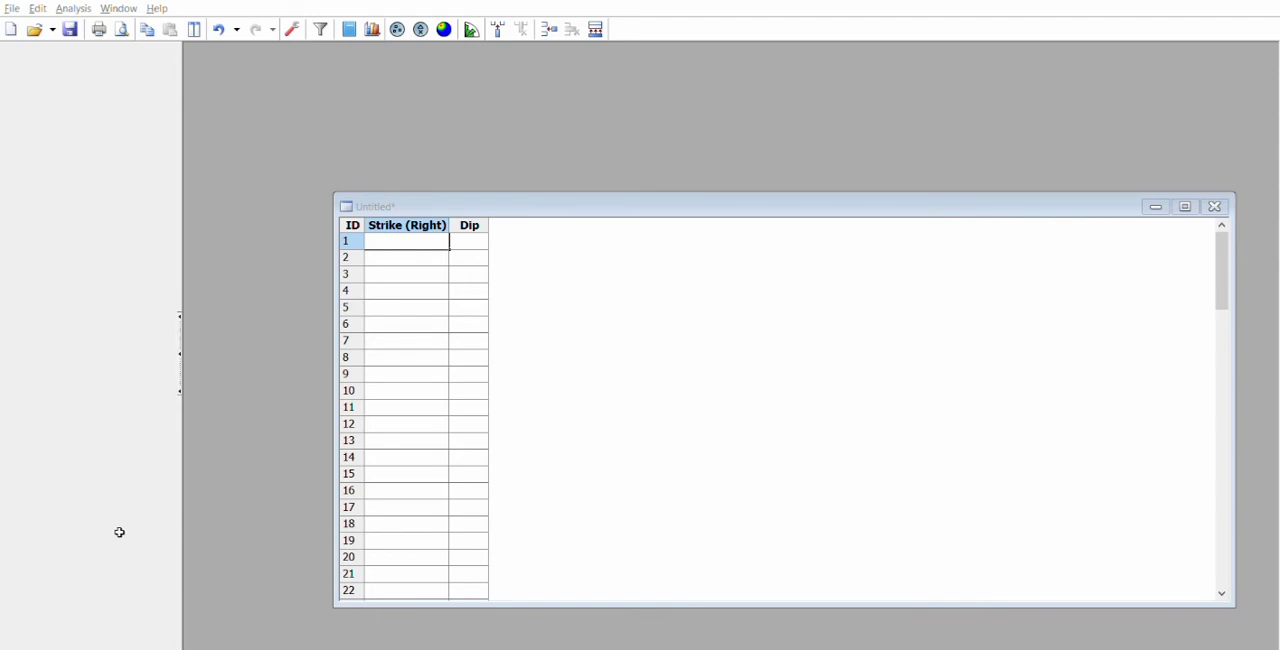
{"action": "key", "text": "ctrl+c"}
{"action": "key", "text": "alt+Tab"}
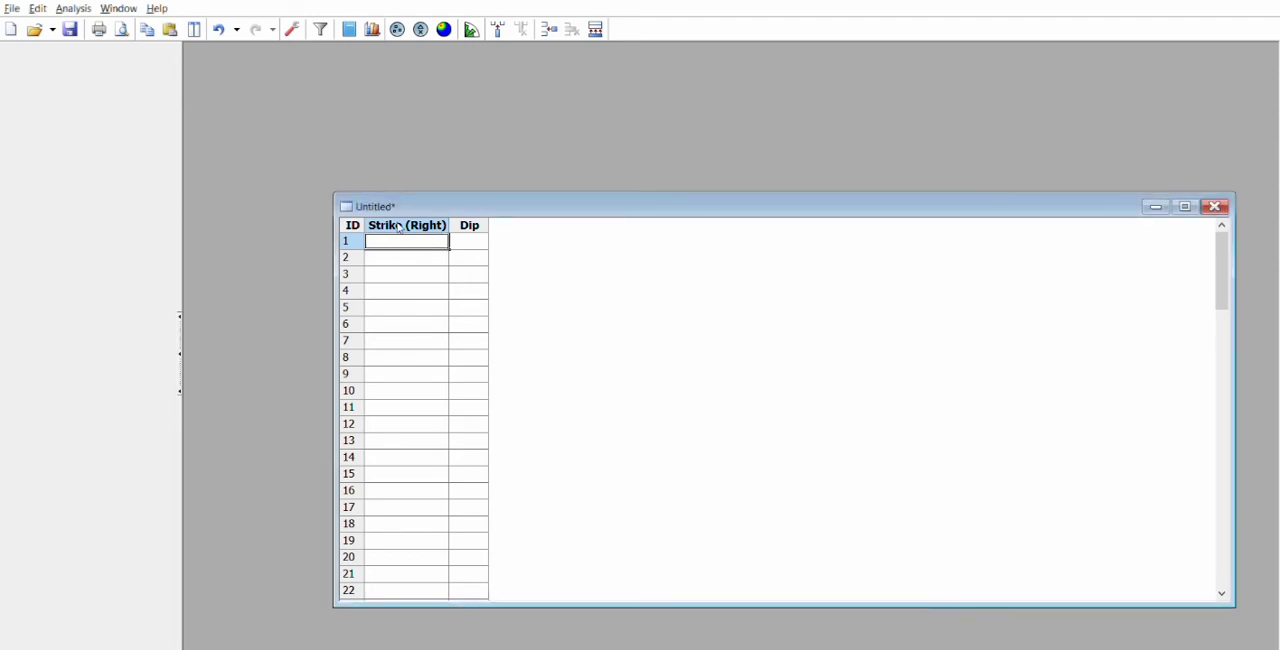
{"action": "key", "text": "ctrl+v"}
Step: Plot the pasted orientation data as a contoured stereonet and maximize its plot window
{"action": "left_click", "coordinate": [444, 29]}
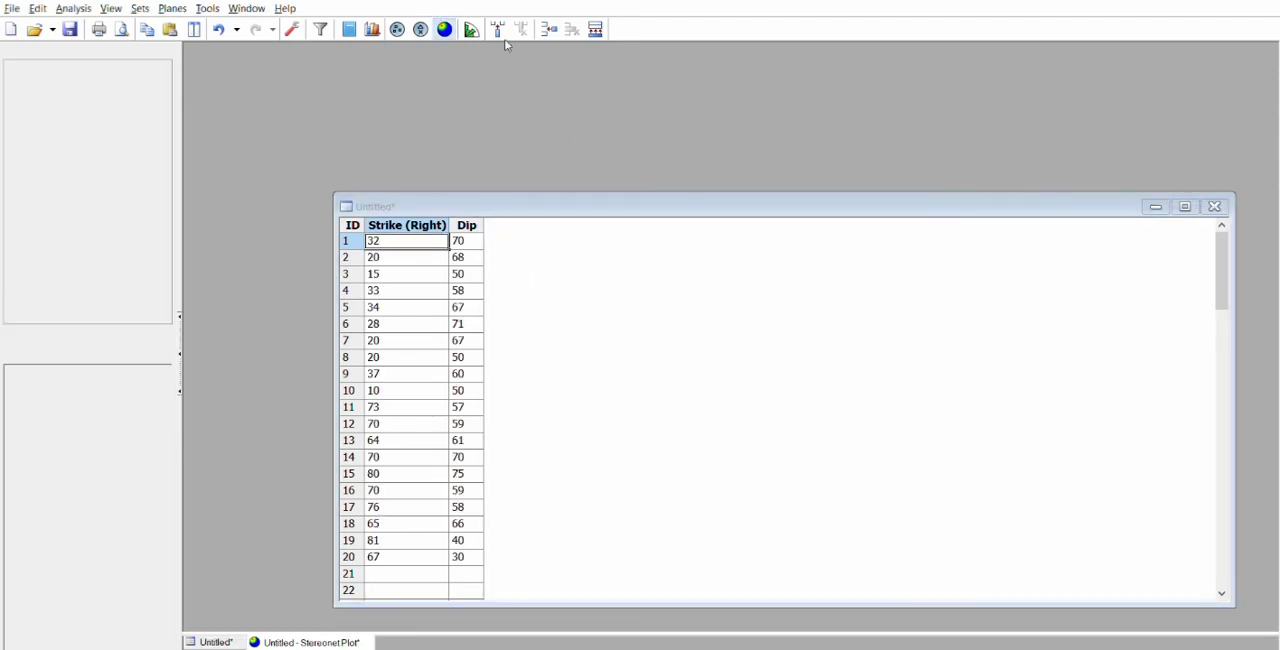
{"action": "left_click_drag", "start_coordinate": [689, 224], "coordinate": [610, 140]}
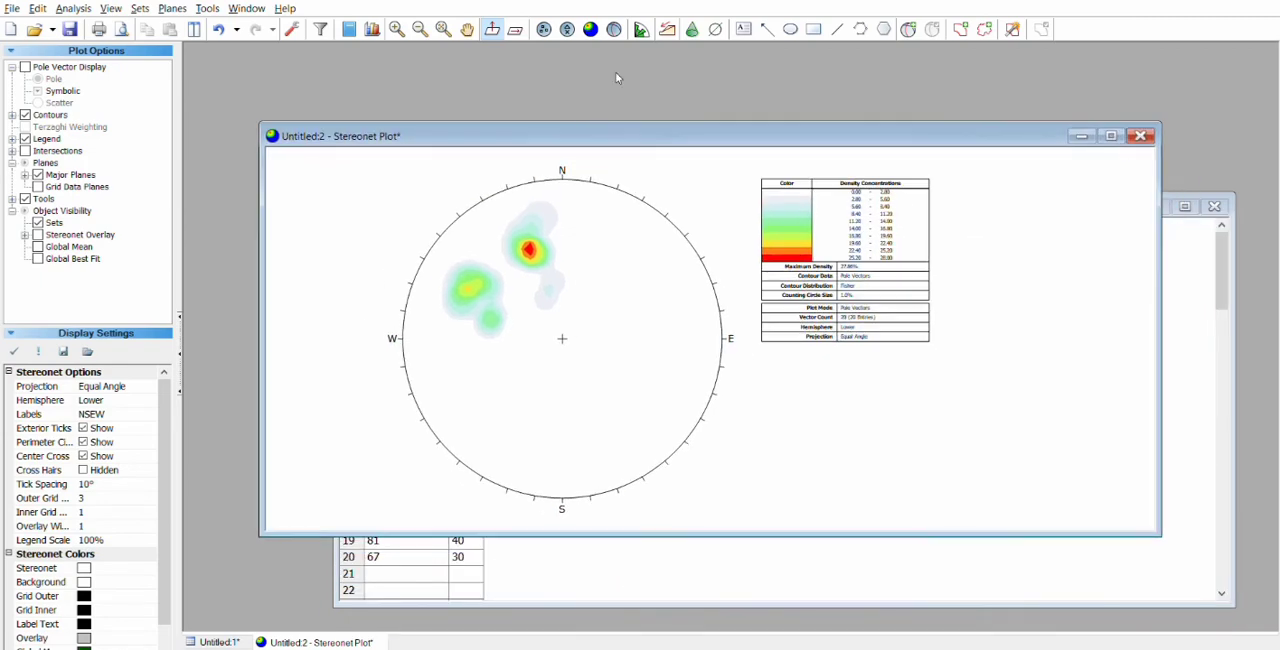
{"action": "left_click", "coordinate": [1111, 135]}
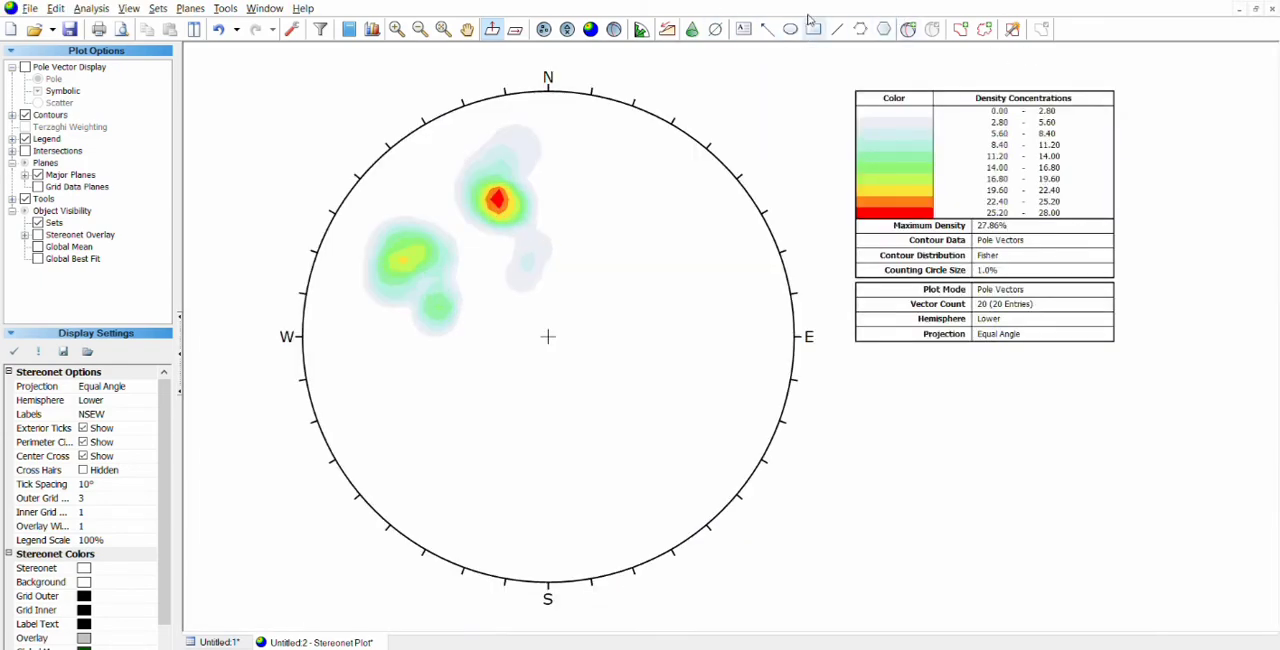
Step: Add plane SJ1 with its pole on the red concentration and plane SJ2 with its pole on the yellow-green concentration
{"action": "left_click", "coordinate": [908, 29]}
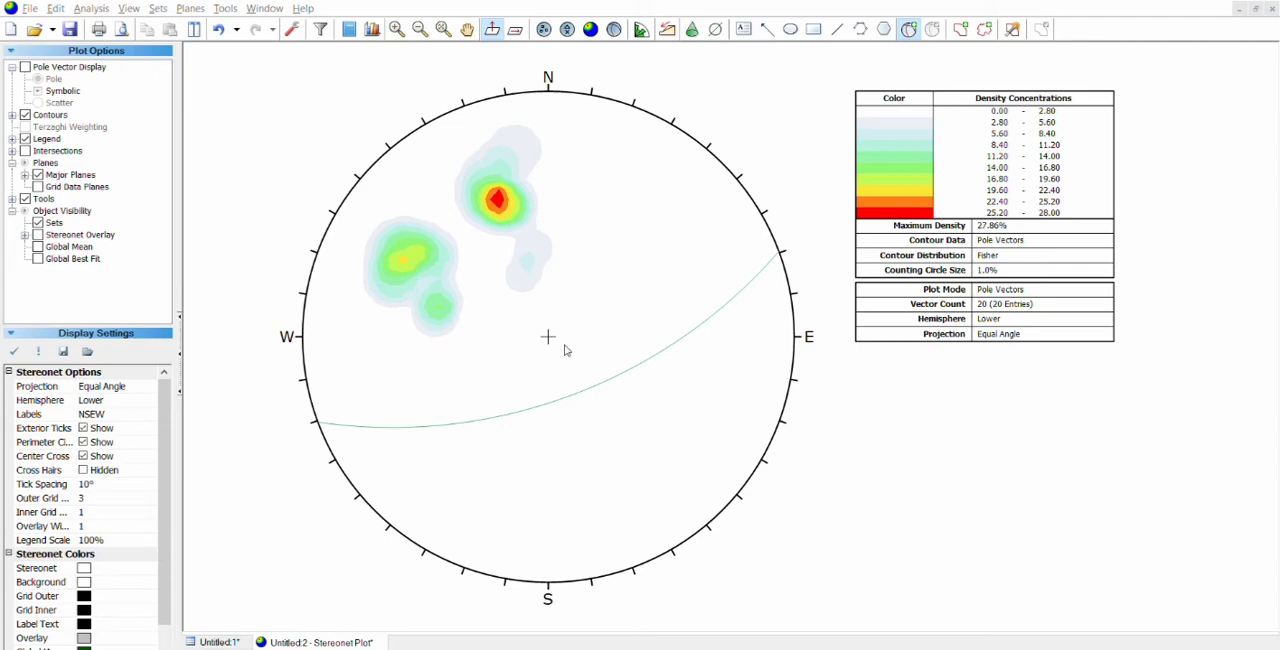
{"action": "left_click", "coordinate": [684, 383]}
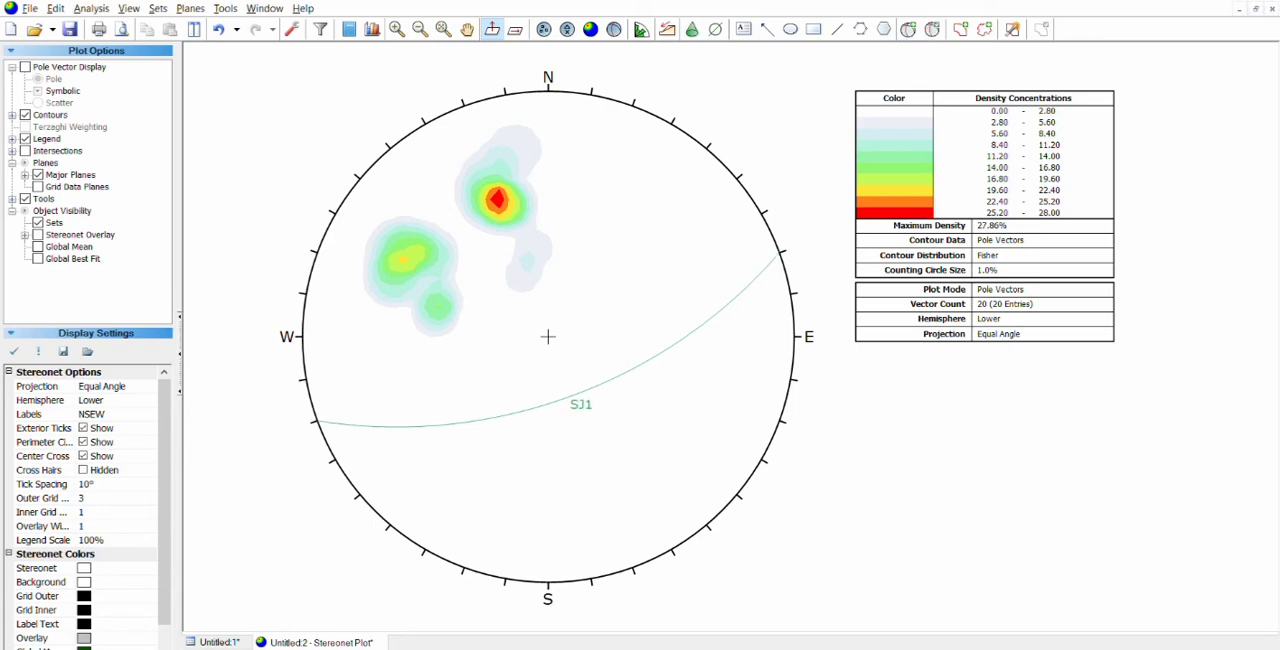
{"action": "left_click", "coordinate": [909, 29]}
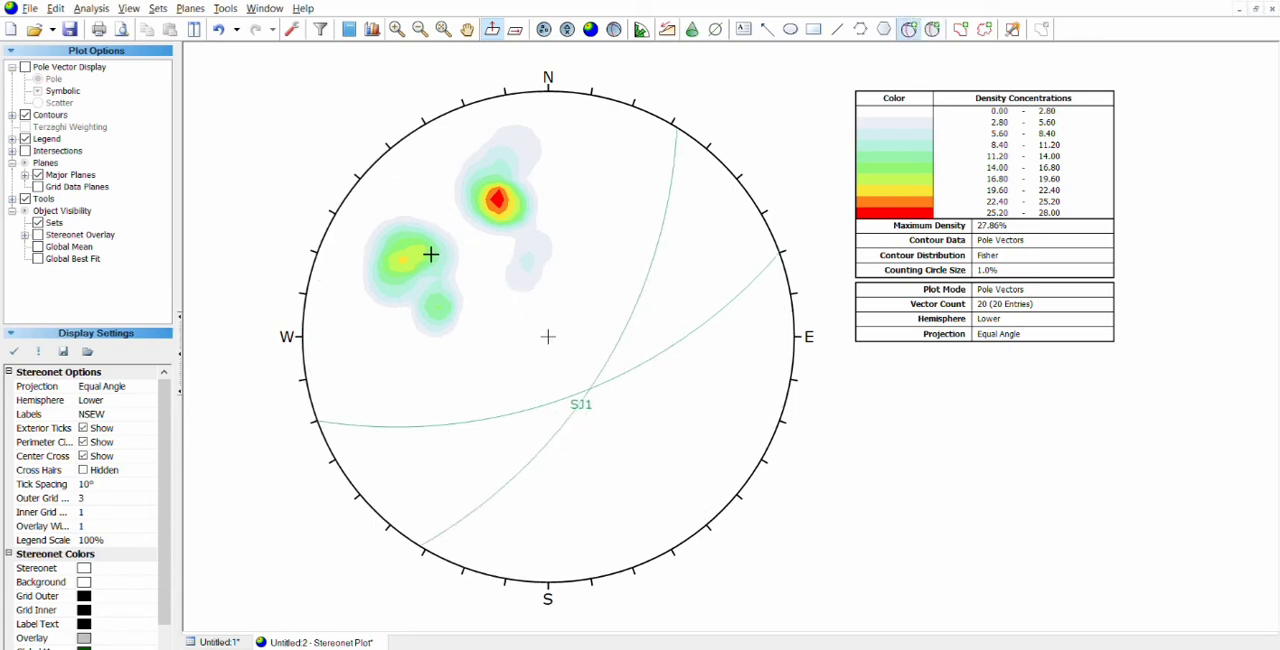
{"action": "left_click", "coordinate": [407, 251]}
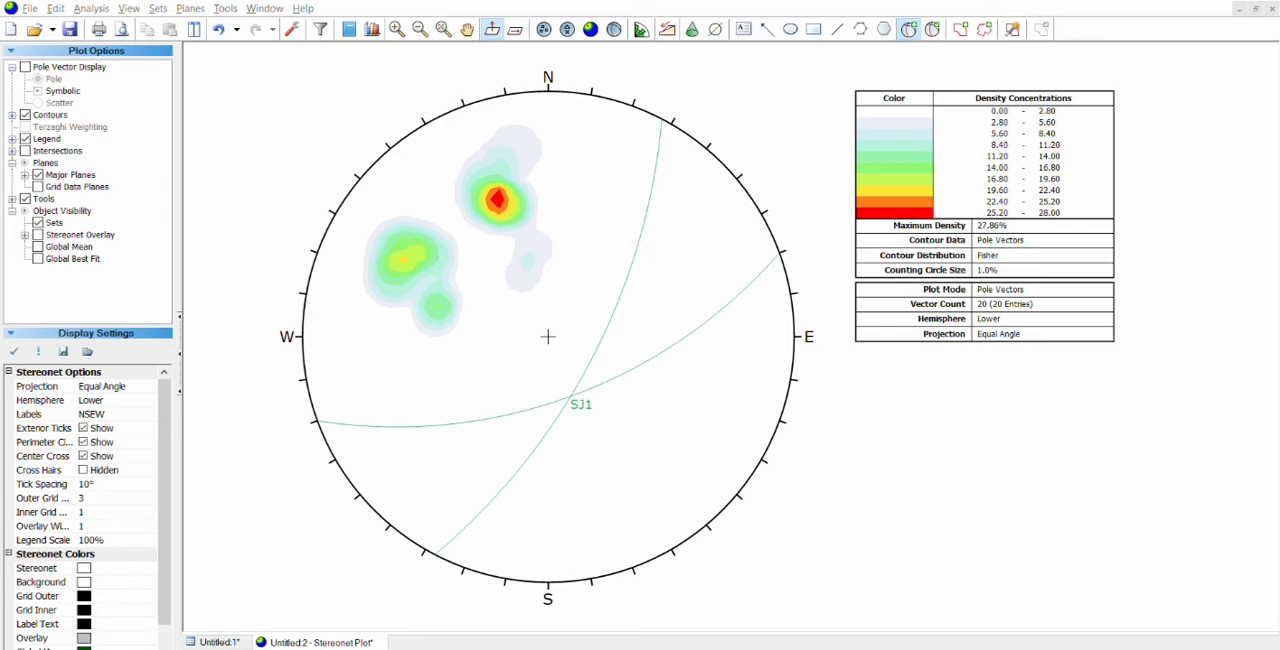
{"action": "left_click", "coordinate": [691, 384]}
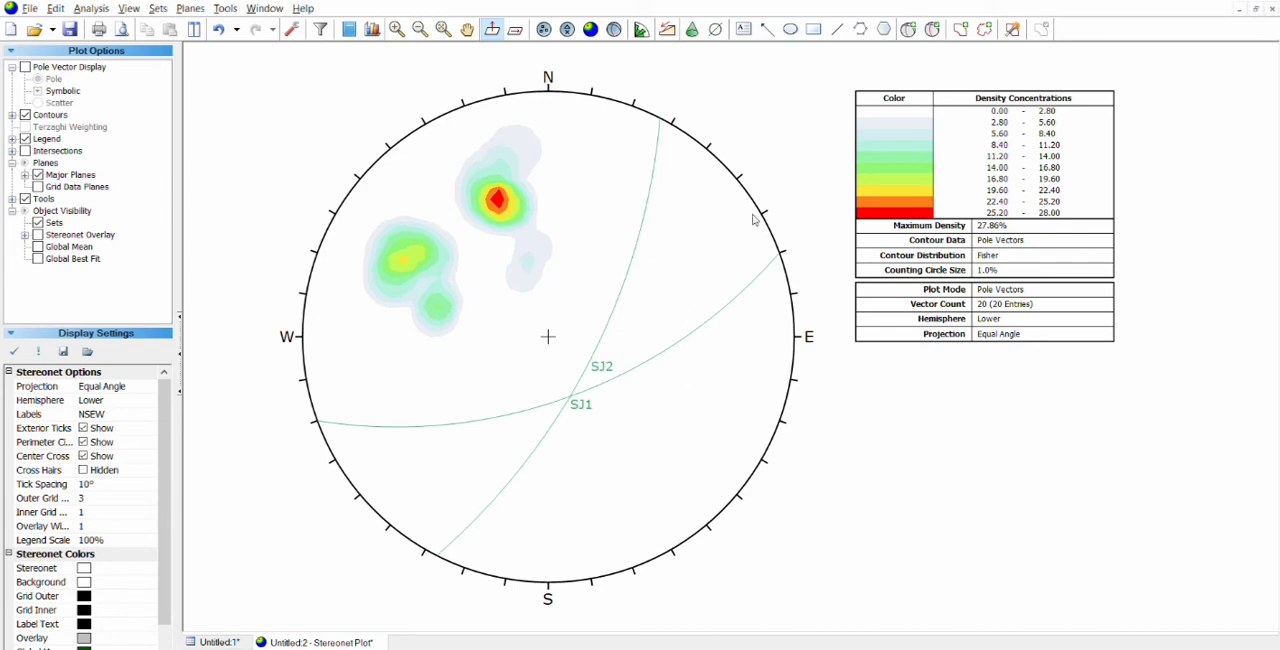
Step: Add a plane named BB with its pole at the intersection of planes SJ1 and SJ2
{"action": "left_click", "coordinate": [908, 28]}
{"action": "scroll", "coordinate": [577, 398], "scroll_direction": "up", "scroll_amount": 8}
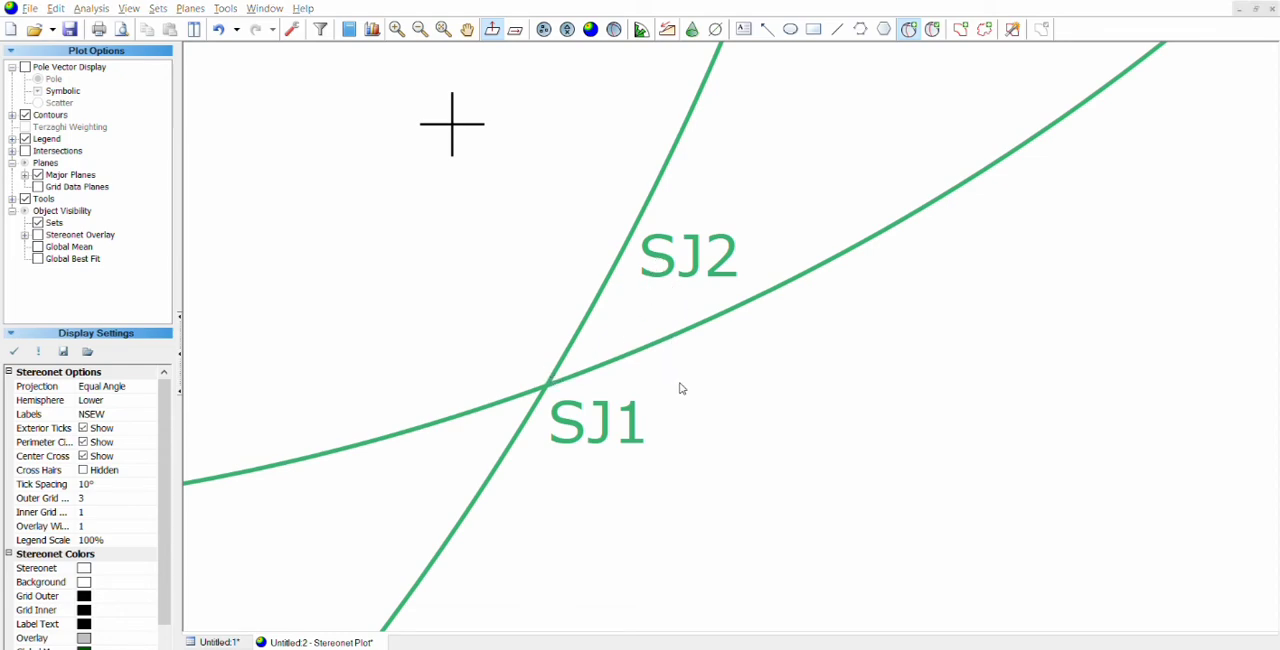
{"action": "key", "text": "Escape"}
{"action": "scroll", "coordinate": [627, 320], "scroll_direction": "down", "scroll_amount": 4}
{"action": "scroll", "coordinate": [627, 320], "scroll_direction": "down", "scroll_amount": 5}
{"action": "scroll", "coordinate": [644, 308], "scroll_direction": "up", "scroll_amount": 1}
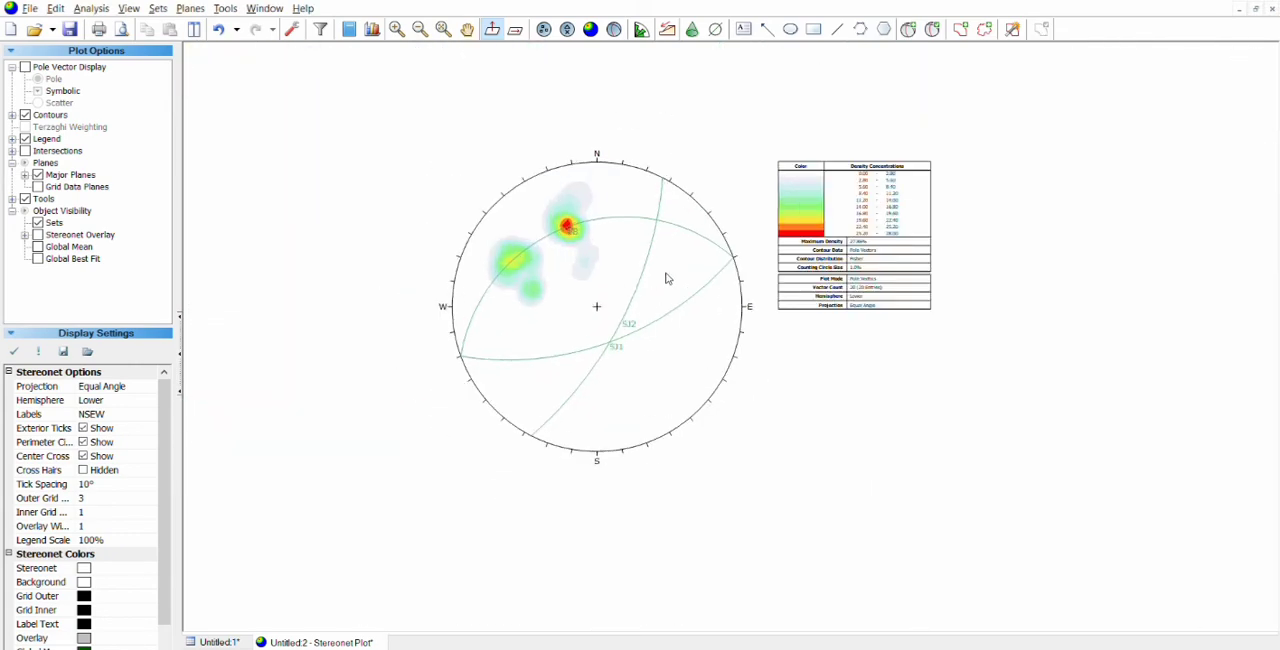
{"action": "scroll", "coordinate": [667, 275], "scroll_direction": "up", "scroll_amount": 1}
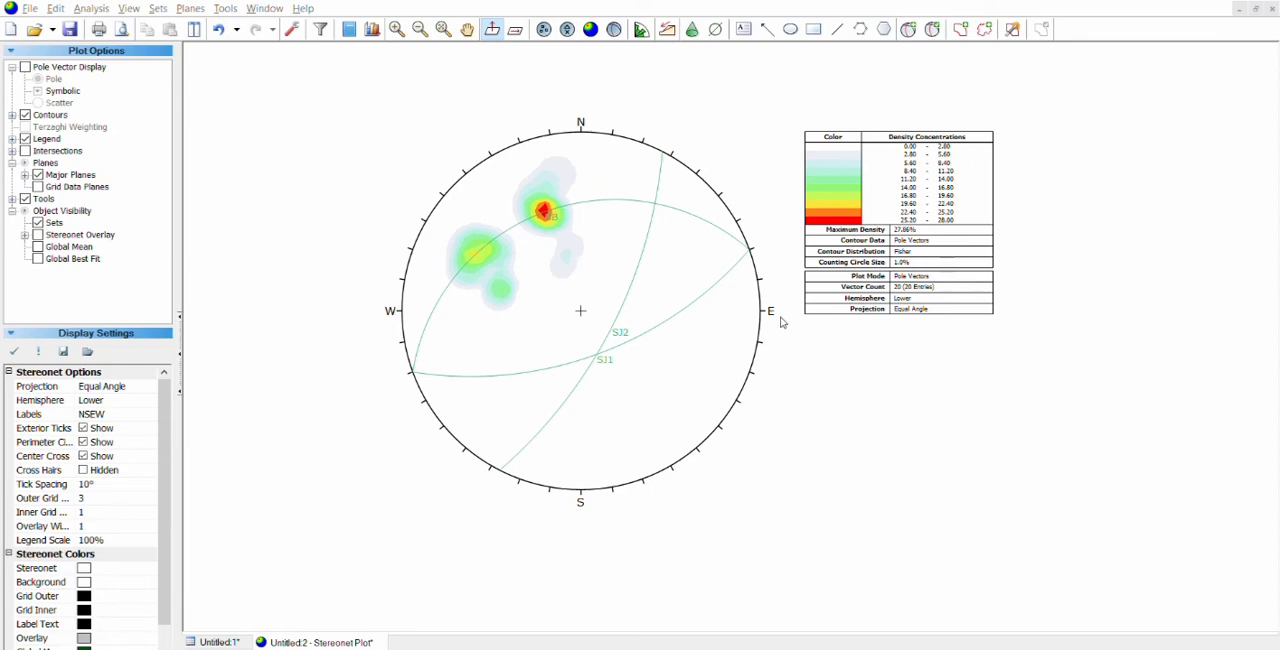
Step: Colour plane SJ1 red, plane SJ2 blue and plane BB black
{"action": "left_click", "coordinate": [747, 380]}
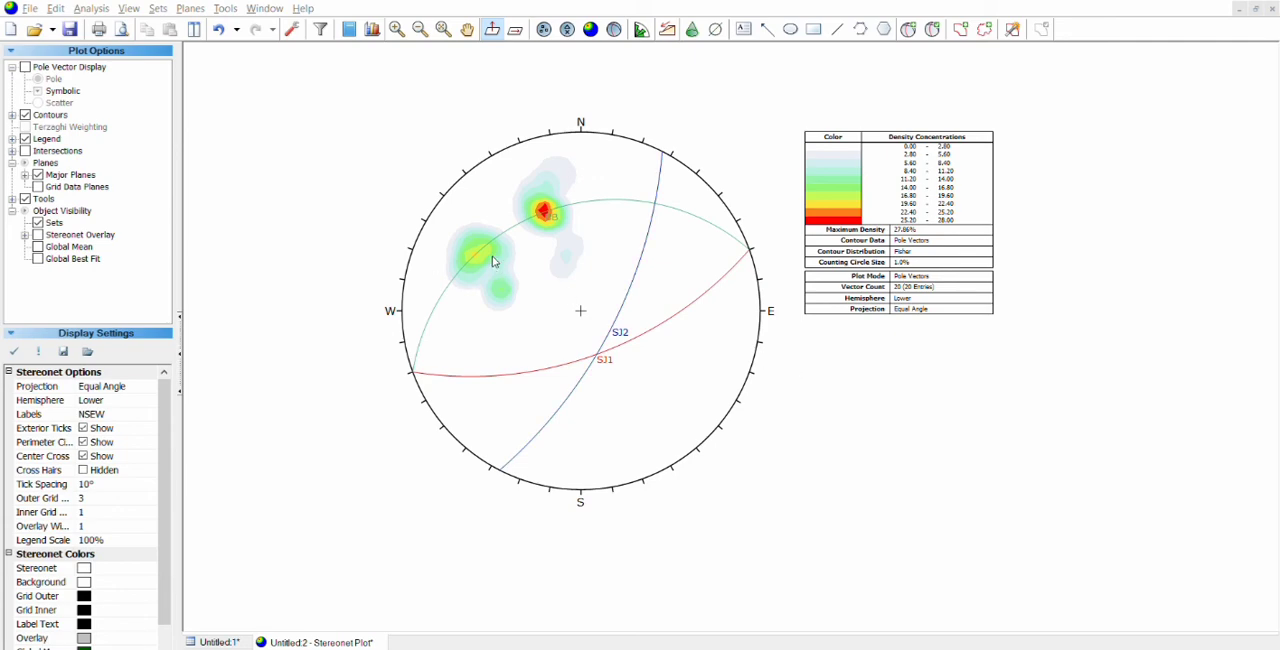
{"action": "left_click", "coordinate": [747, 362]}
{"action": "left_click", "coordinate": [727, 446]}
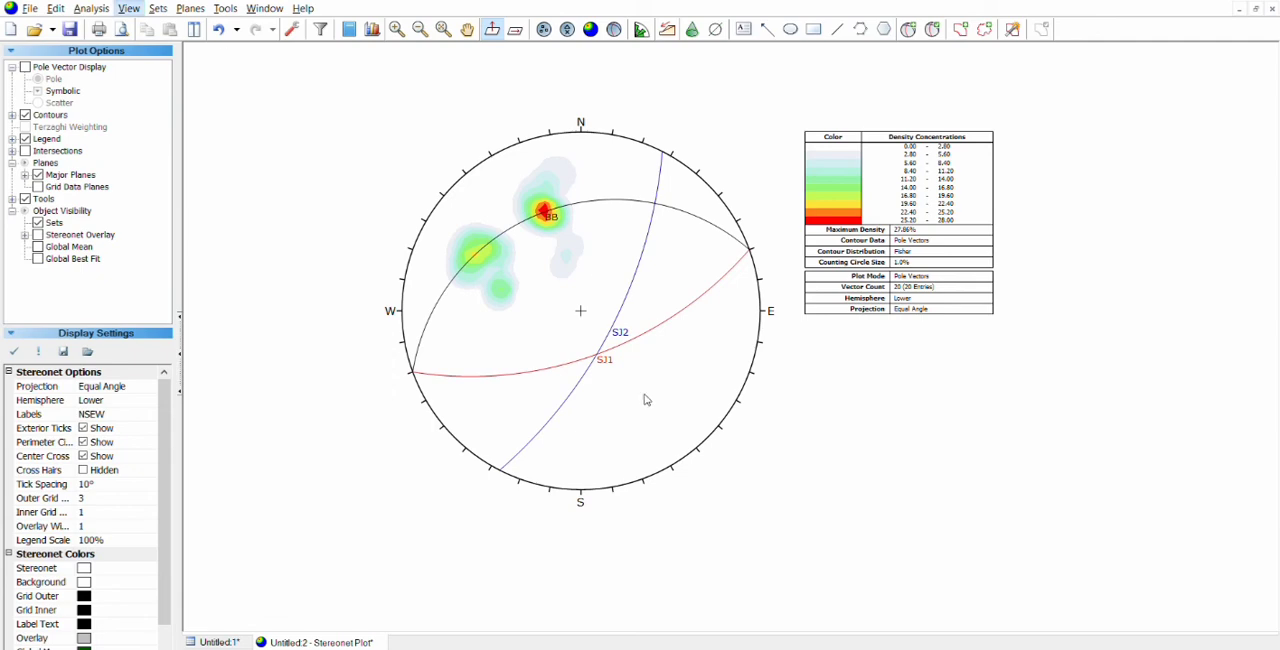
Step: Examine the intersection of planes SJ1 and SJ2 up close
{"action": "scroll", "coordinate": [607, 352], "scroll_direction": "up", "scroll_amount": 1}
{"action": "scroll", "coordinate": [607, 352], "scroll_direction": "up", "scroll_amount": 2}
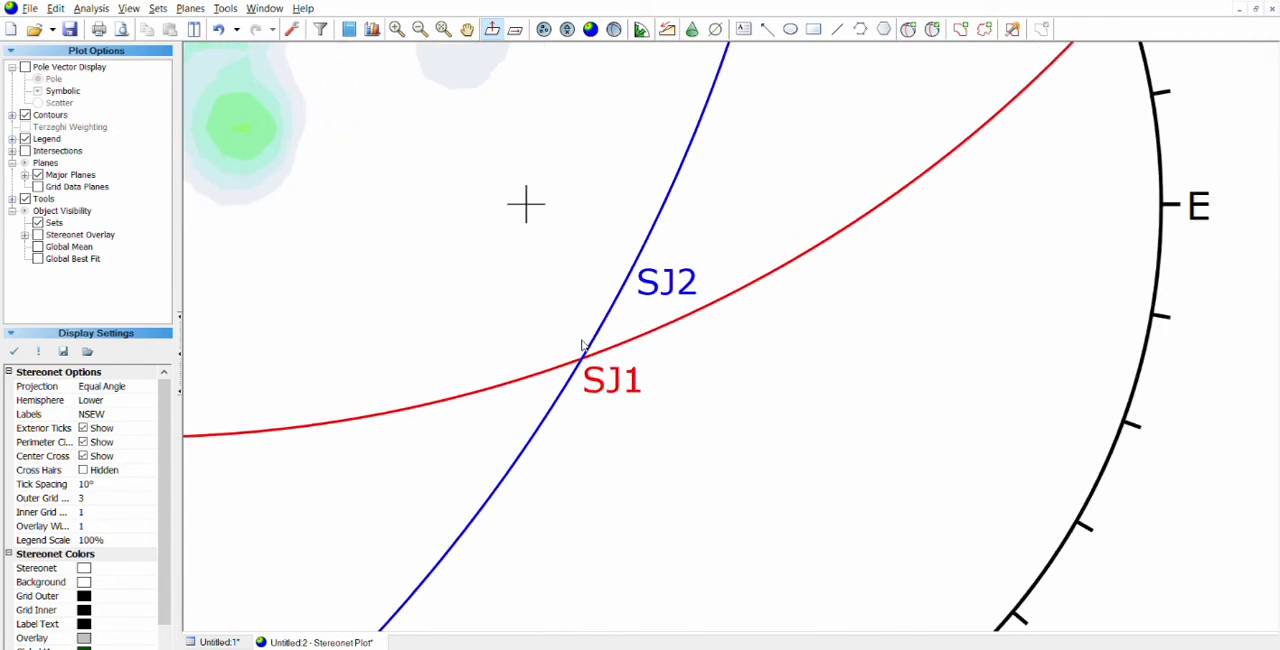
{"action": "scroll", "coordinate": [582, 345], "scroll_direction": "down", "scroll_amount": 4}
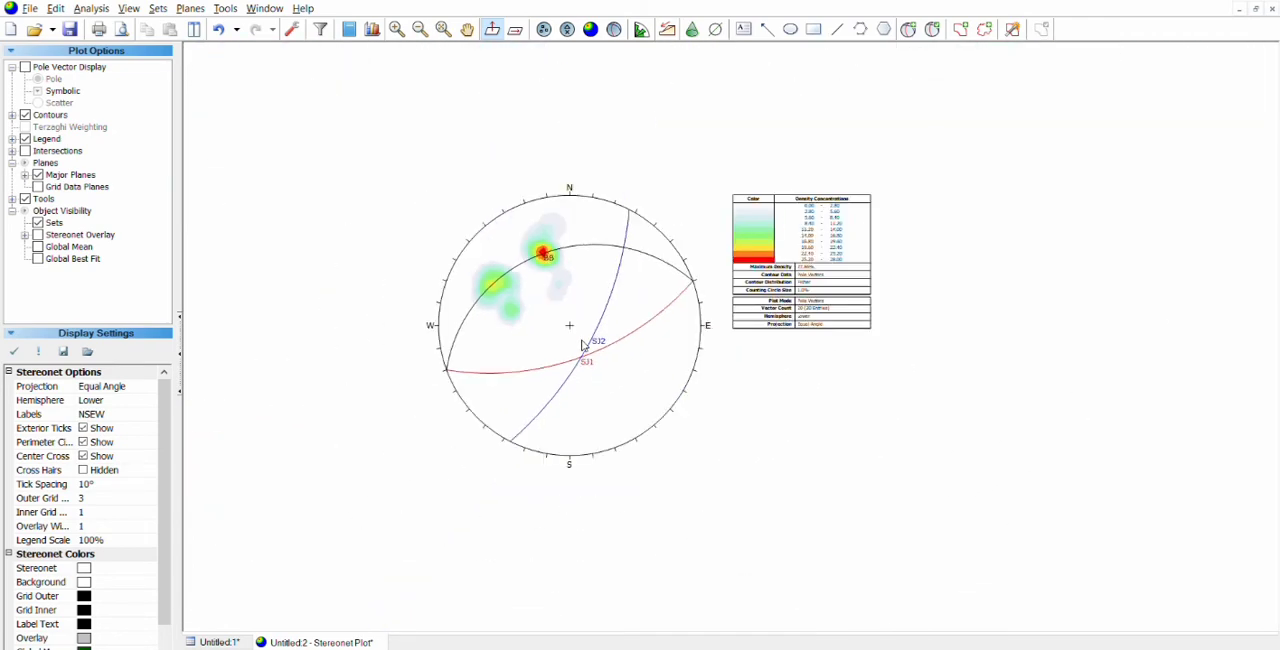
Step: Display the stereonet overlay grid and orient it so its polar centre lies on the intersection of planes SJ1 and SJ2
{"action": "left_click", "coordinate": [129, 9]}
{"action": "left_click", "coordinate": [200, 169]}
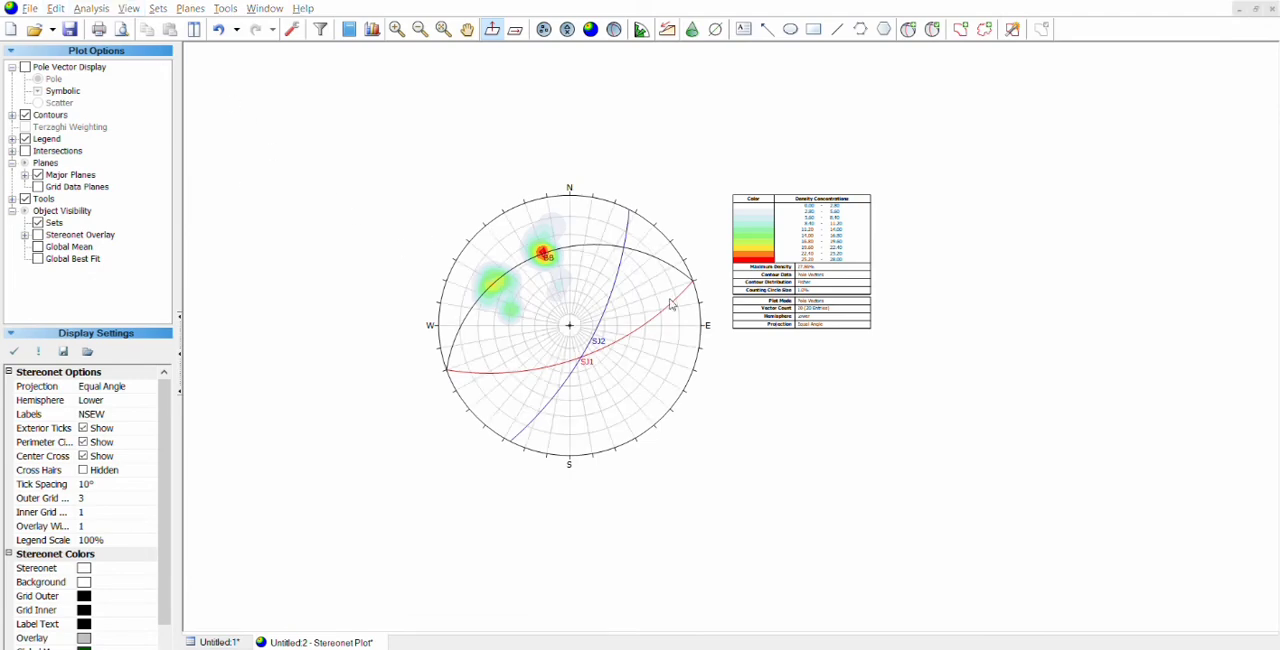
{"action": "key", "text": "Right"}
{"action": "key", "text": "Right"}
{"action": "key", "text": "Right"}
{"action": "key", "text": "Right"}
{"action": "key", "text": "Right"}
{"action": "key", "text": "Right"}
{"action": "key", "text": "Right"}
{"action": "key", "text": "Right"}
{"action": "key", "text": "Right"}
{"action": "key", "text": "Right"}
{"action": "key", "text": "Right"}
{"action": "key", "text": "Right"}
{"action": "key", "text": "Right"}
{"action": "key", "text": "Right"}
{"action": "key", "text": "Right"}
{"action": "key", "text": "Right"}
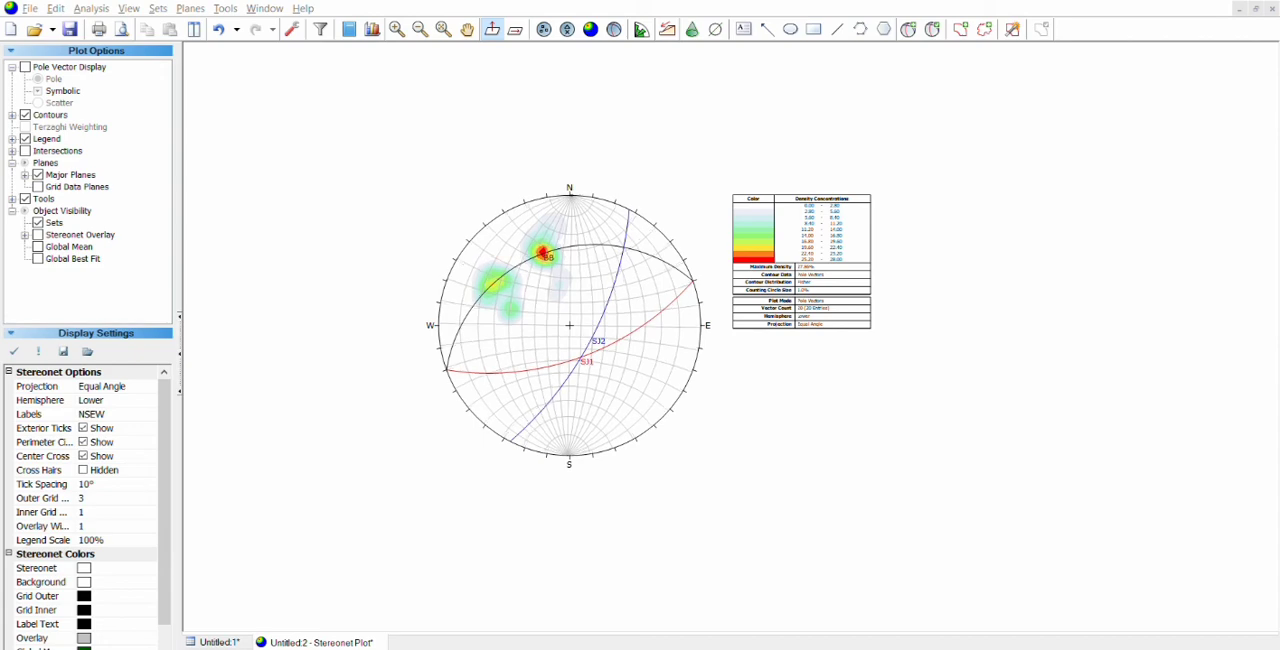
{"action": "left_click_drag", "start_coordinate": [613, 368], "coordinate": [721, 341]}
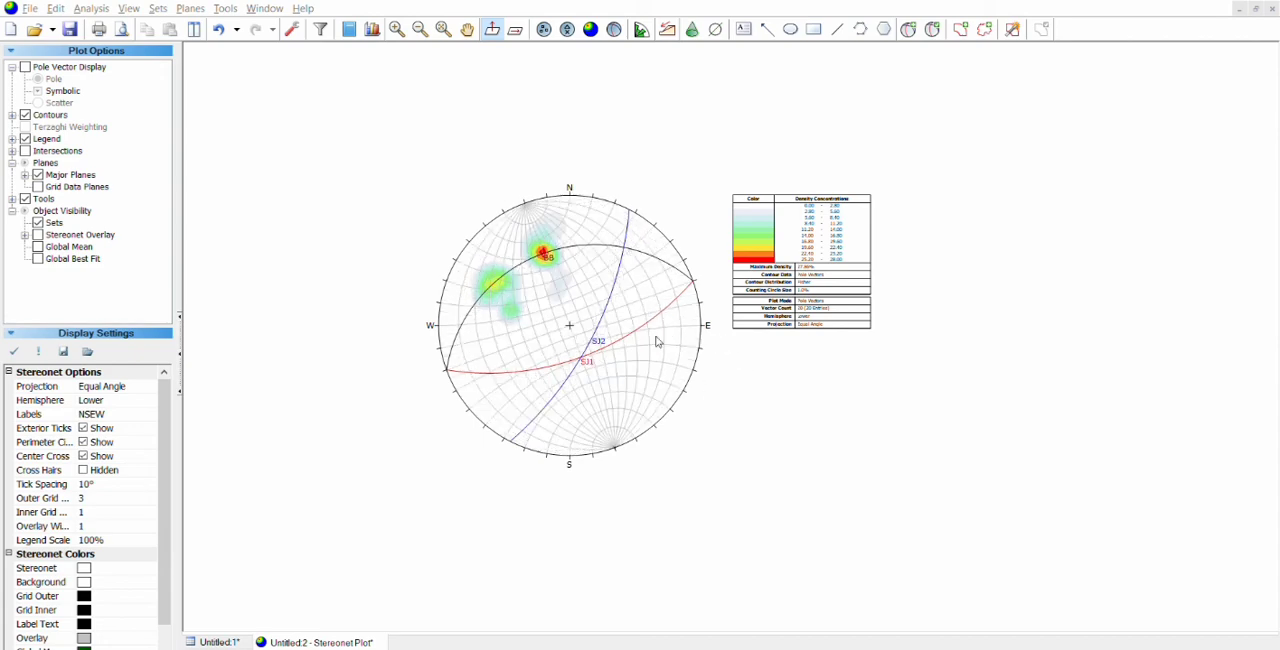
{"action": "left_click_drag", "start_coordinate": [614, 447], "coordinate": [581, 357]}
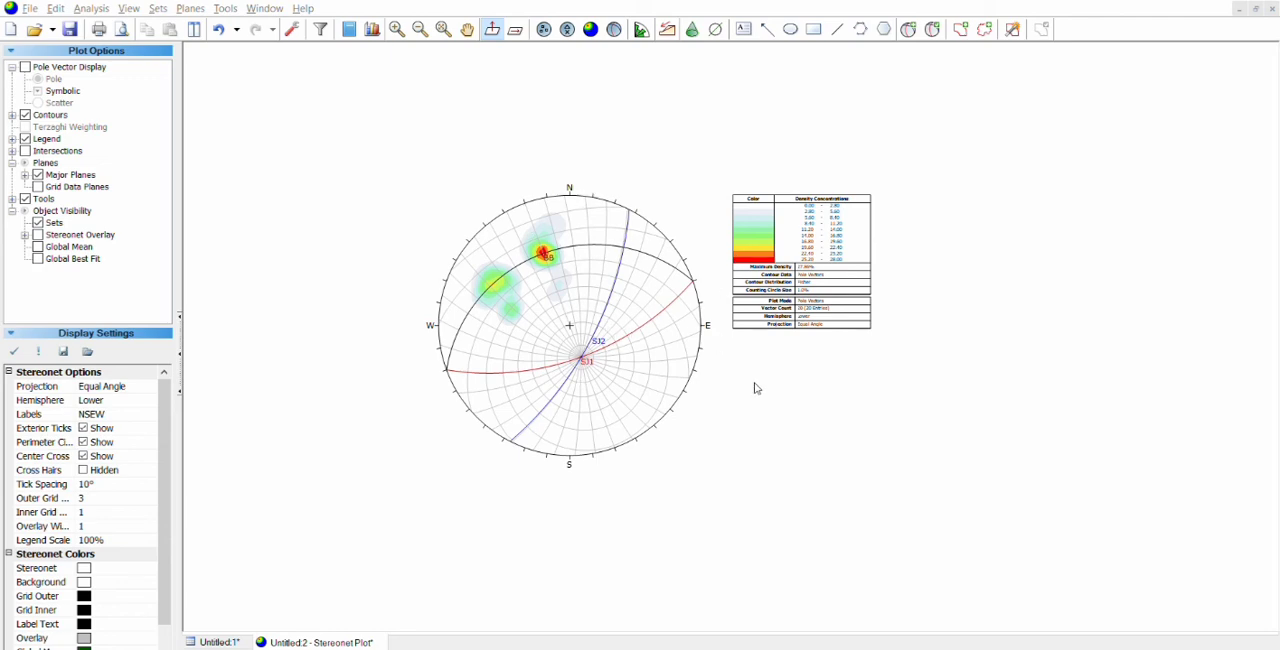
Step: Add a text label T2 just outside the stereonet's northeast perimeter
{"action": "scroll", "coordinate": [572, 264], "scroll_direction": "up", "scroll_amount": 4}
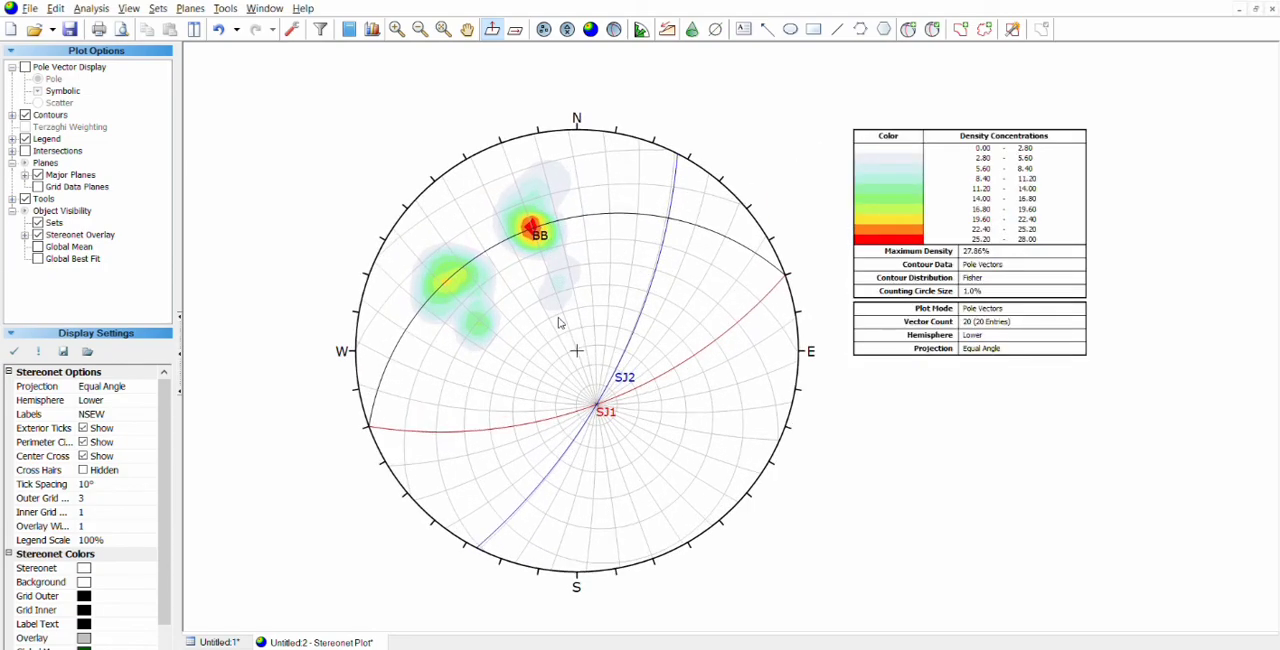
{"action": "scroll", "coordinate": [550, 337], "scroll_direction": "up", "scroll_amount": 2}
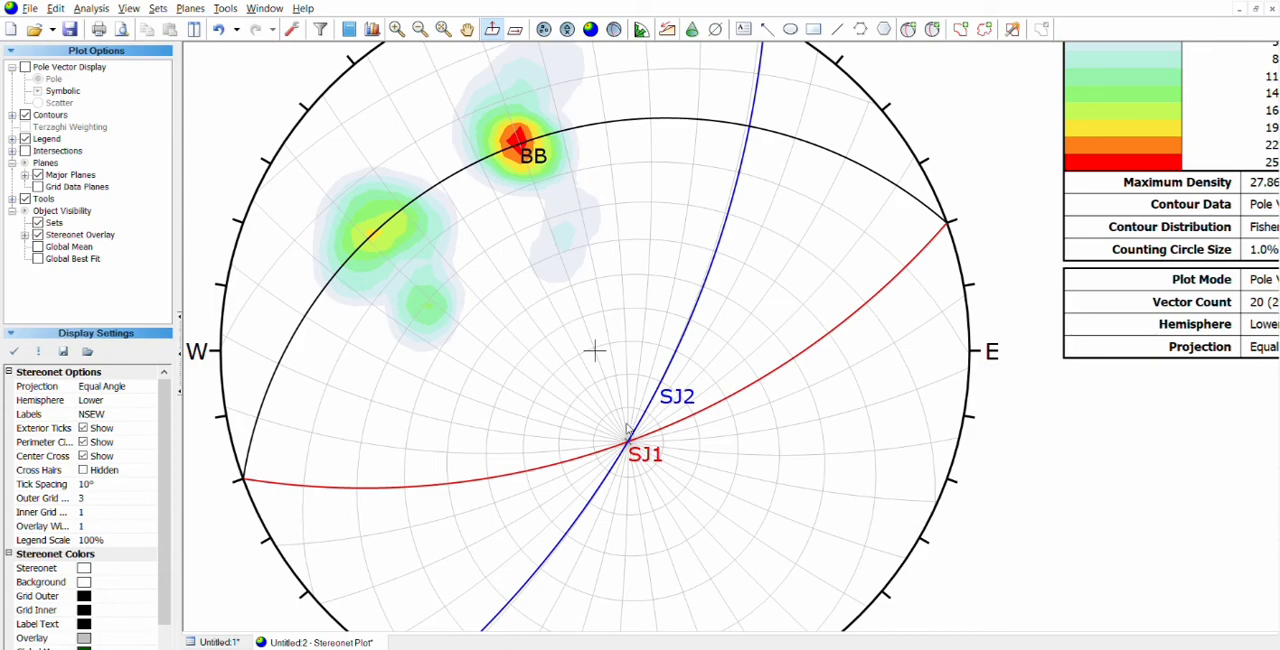
{"action": "middle_click", "coordinate": [616, 387]}
{"action": "left_click_drag", "start_coordinate": [616, 387], "coordinate": [461, 395]}
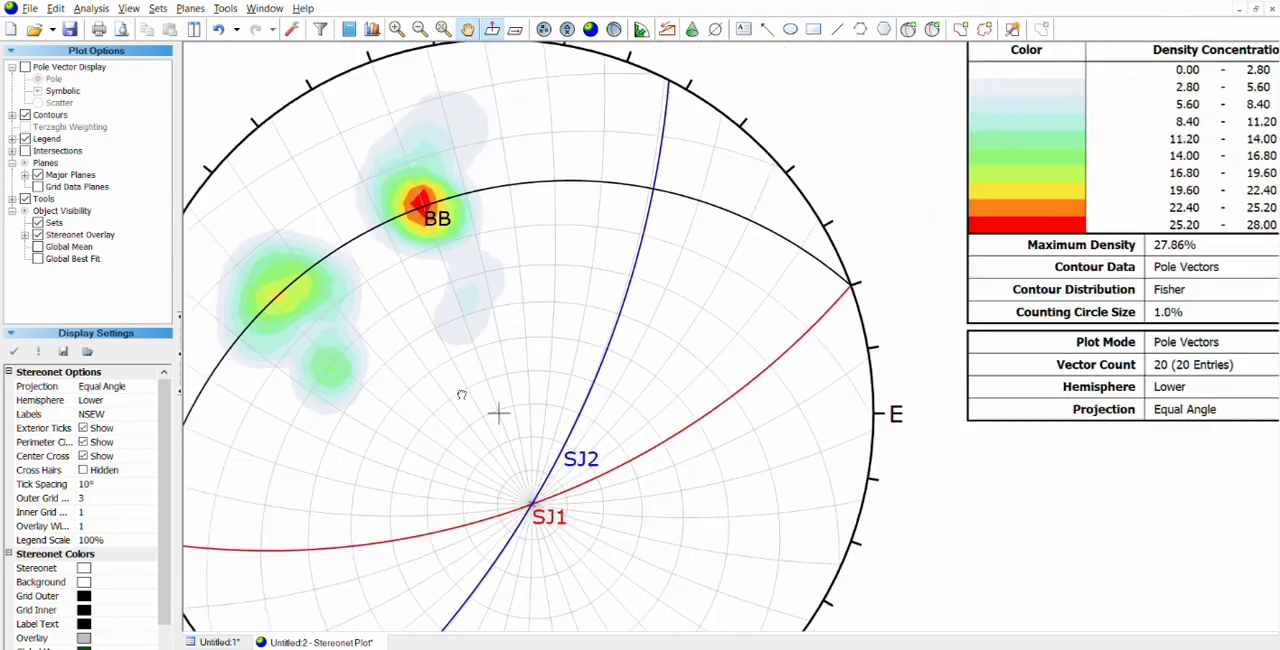
{"action": "left_click_drag", "start_coordinate": [674, 343], "coordinate": [594, 293]}
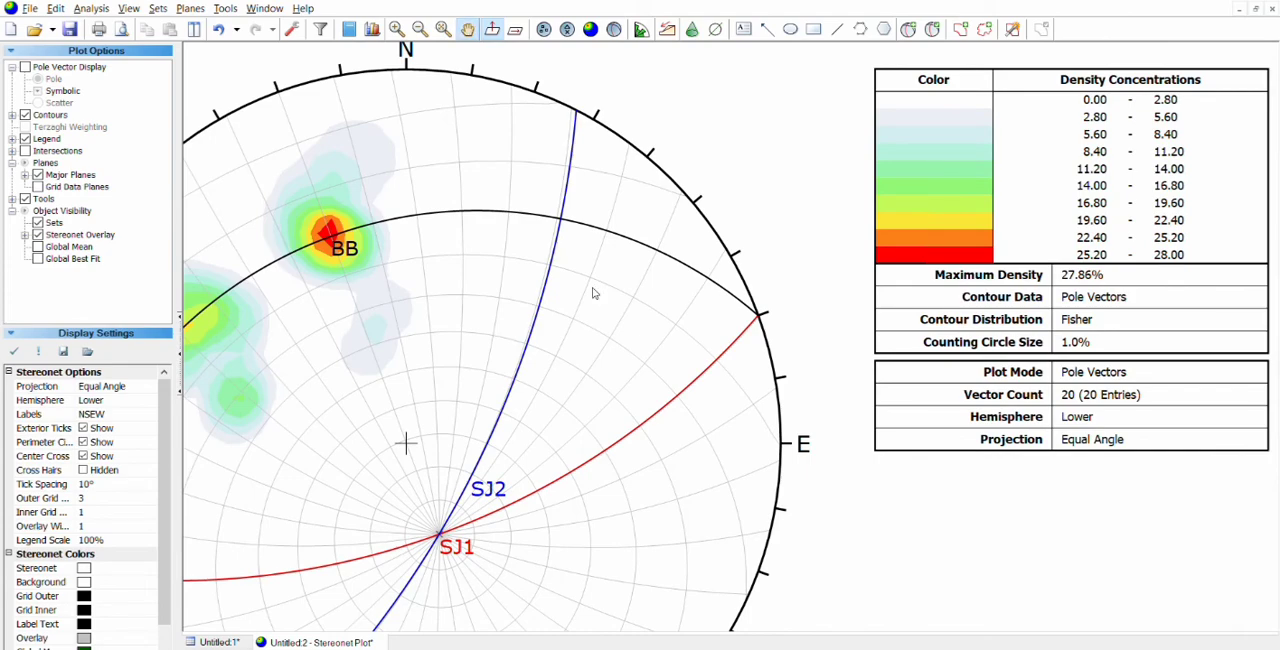
{"action": "key", "text": "Escape"}
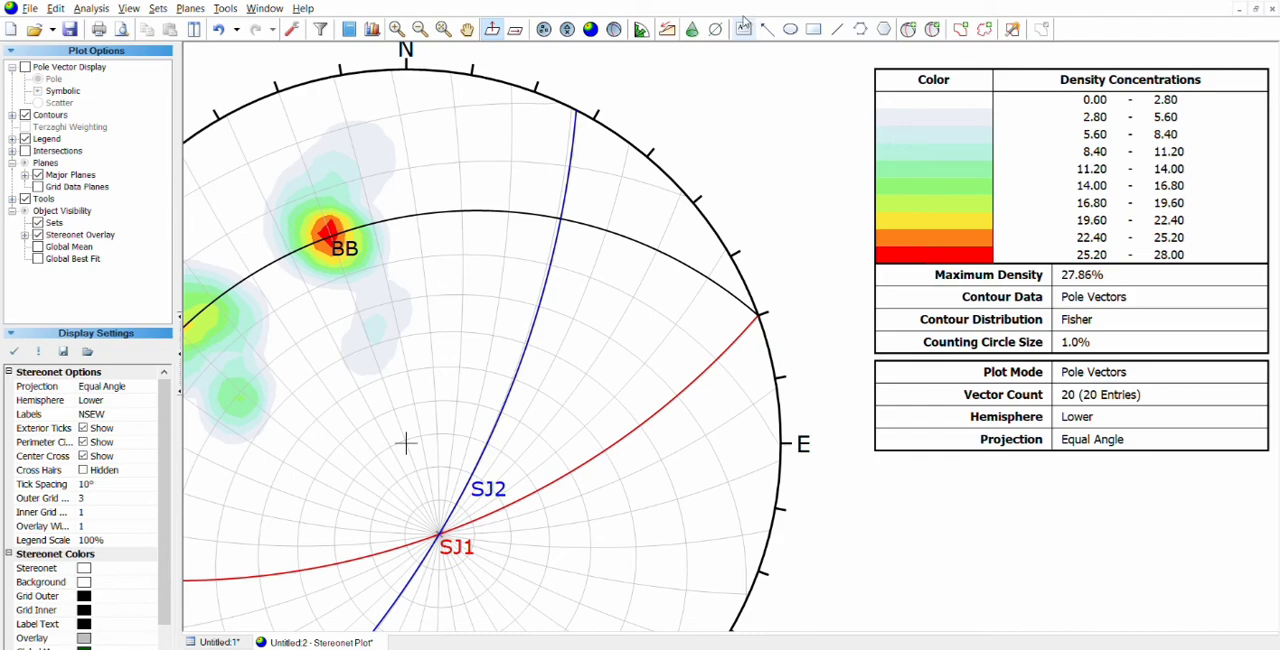
{"action": "left_click", "coordinate": [744, 26]}
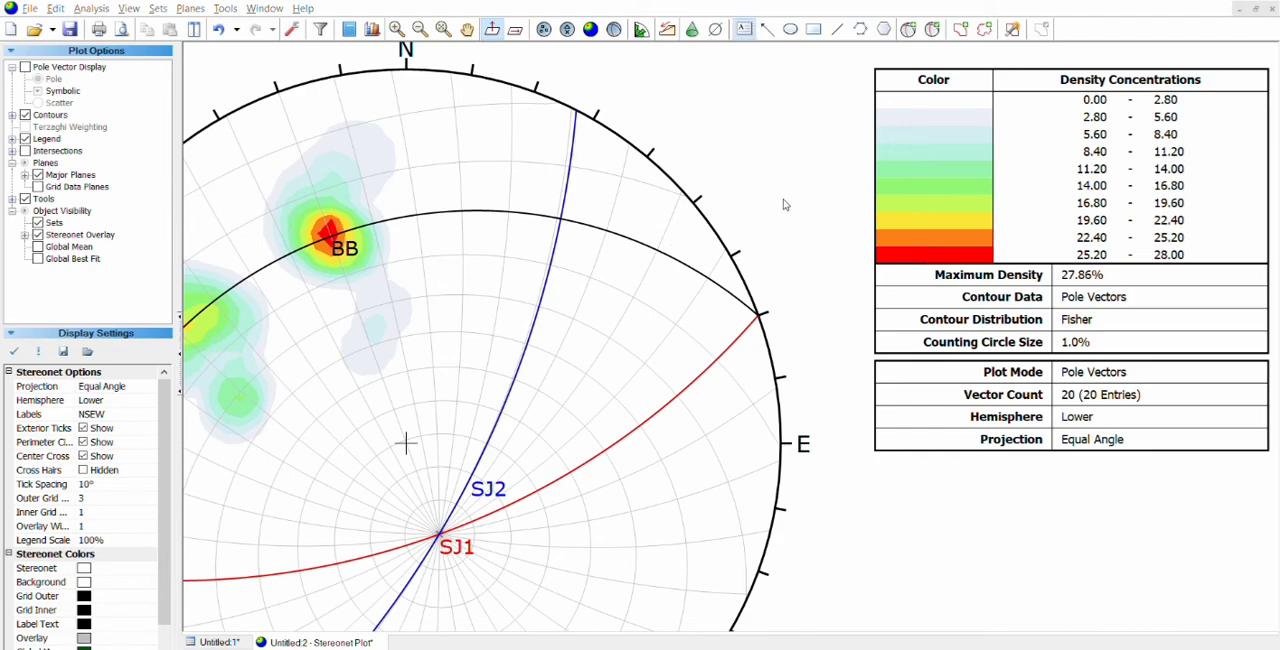
{"action": "left_click", "coordinate": [665, 236]}
{"action": "left_click_drag", "start_coordinate": [684, 231], "coordinate": [737, 133]}
{"action": "left_click", "coordinate": [763, 175]}
{"action": "left_click", "coordinate": [784, 91]}
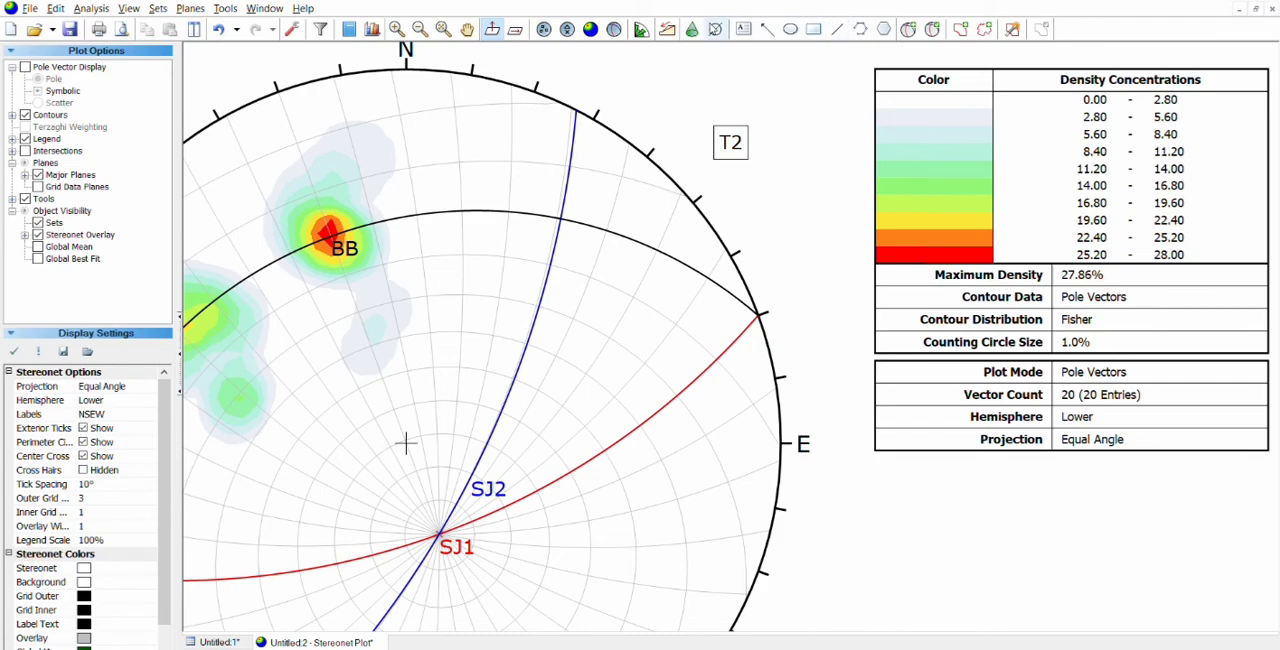
Step: Draw a trend line through the centre and the northeastern part of plane BB, and put its label, reworded to T1, at the line's end
{"action": "left_click", "coordinate": [715, 29]}
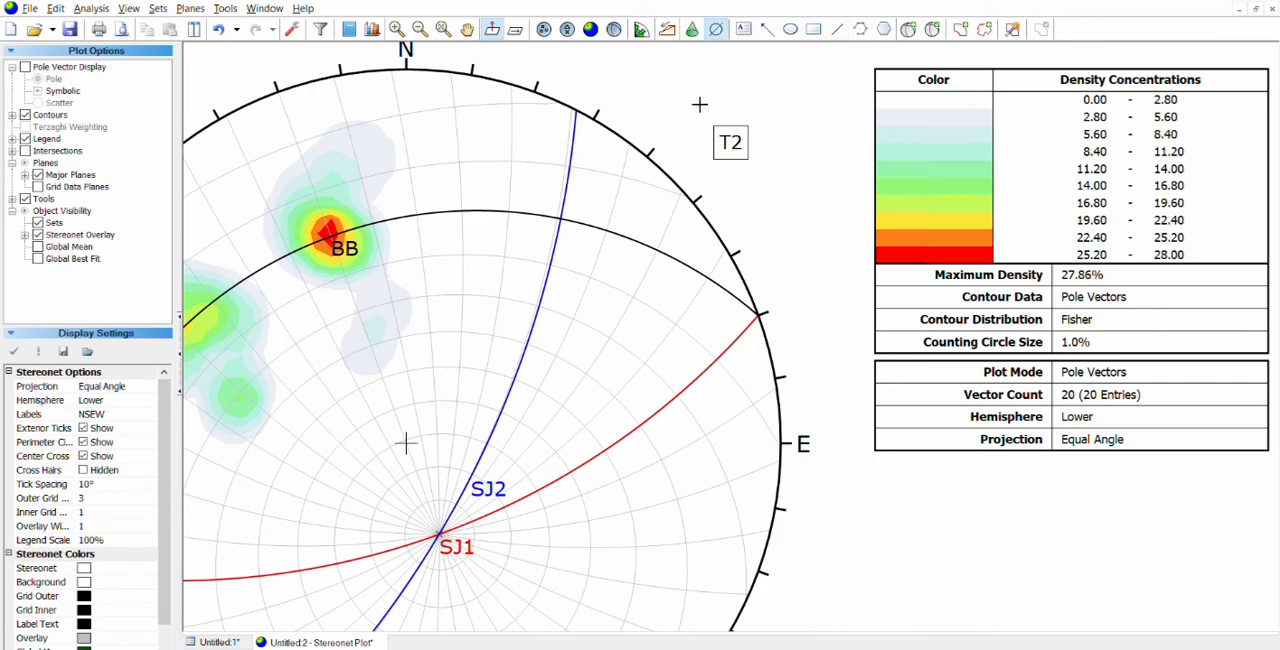
{"action": "left_click", "coordinate": [670, 241]}
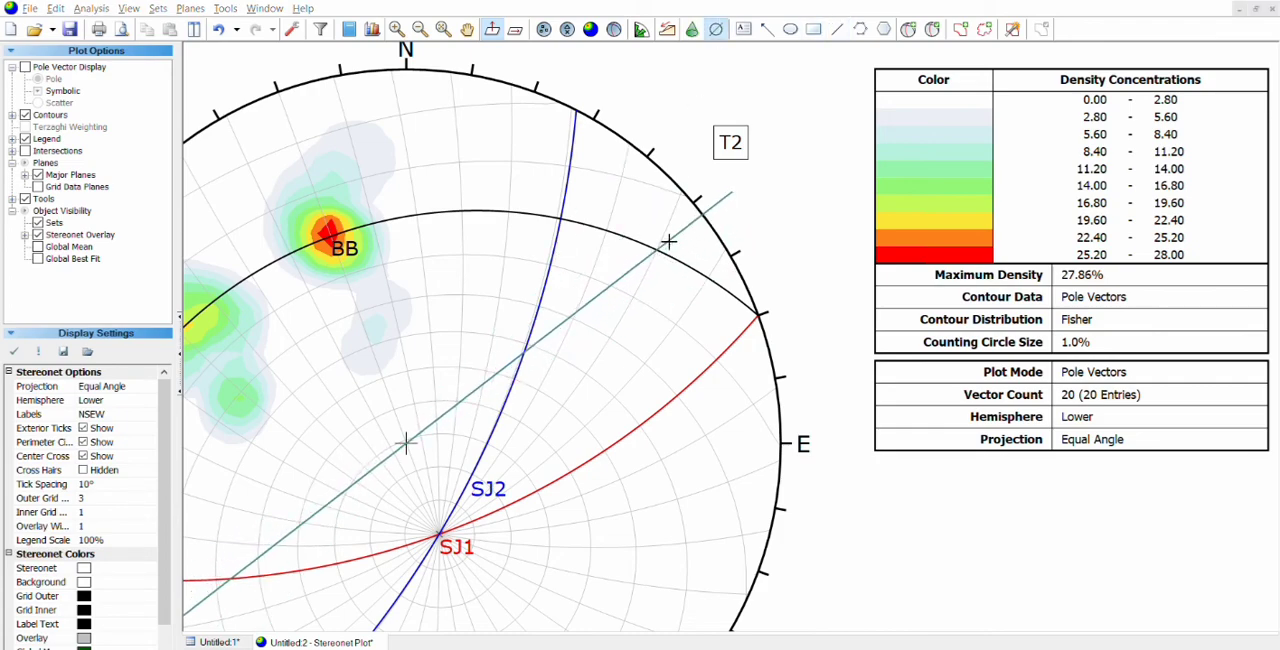
{"action": "left_click", "coordinate": [731, 141]}
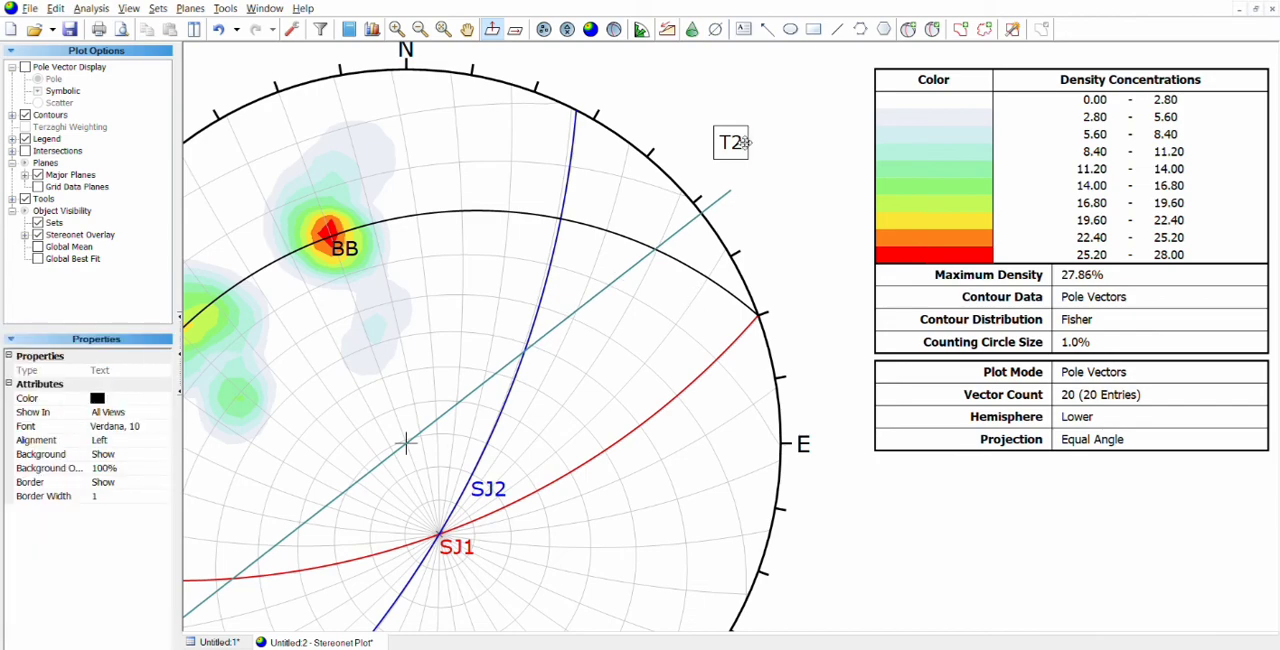
{"action": "left_click_drag", "start_coordinate": [733, 139], "coordinate": [757, 157]}
{"action": "left_click", "coordinate": [565, 308]}
{"action": "left_click_drag", "start_coordinate": [565, 308], "coordinate": [781, 288]}
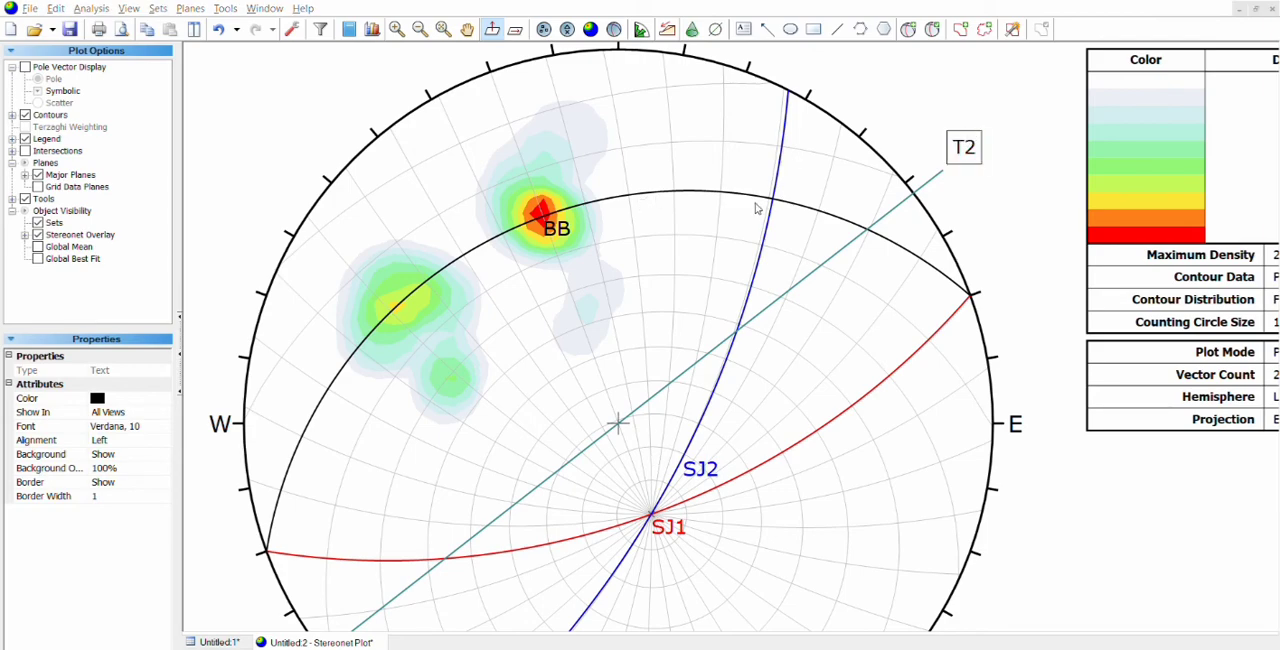
{"action": "left_click", "coordinate": [772, 207]}
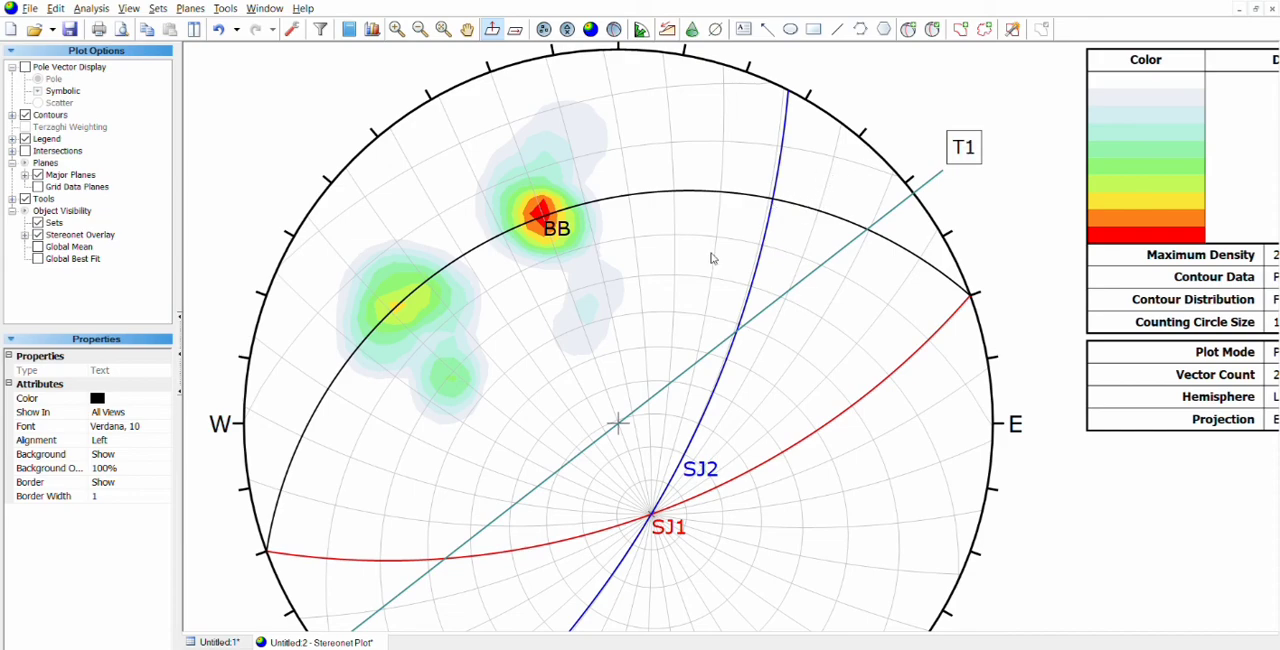
{"action": "left_click_drag", "start_coordinate": [712, 258], "coordinate": [807, 207]}
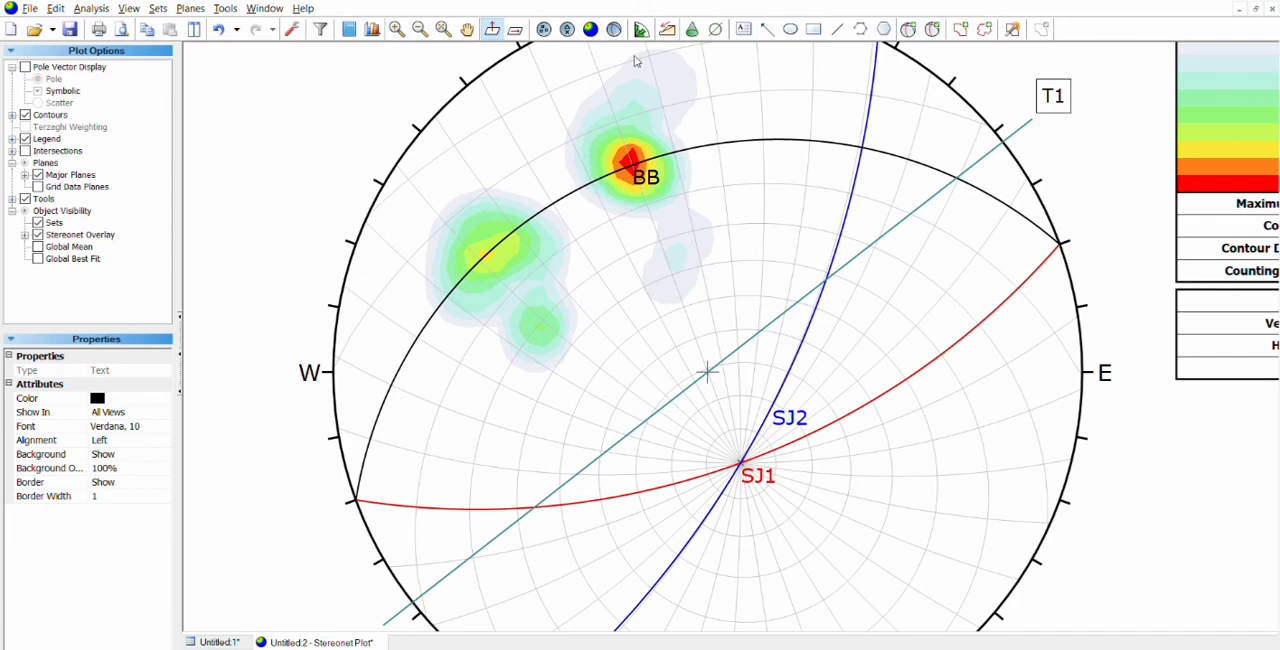
Step: Draw a trend line crossing plane BB between the red and yellow-green concentrations and label its northwest end T3
{"action": "left_click", "coordinate": [715, 29]}
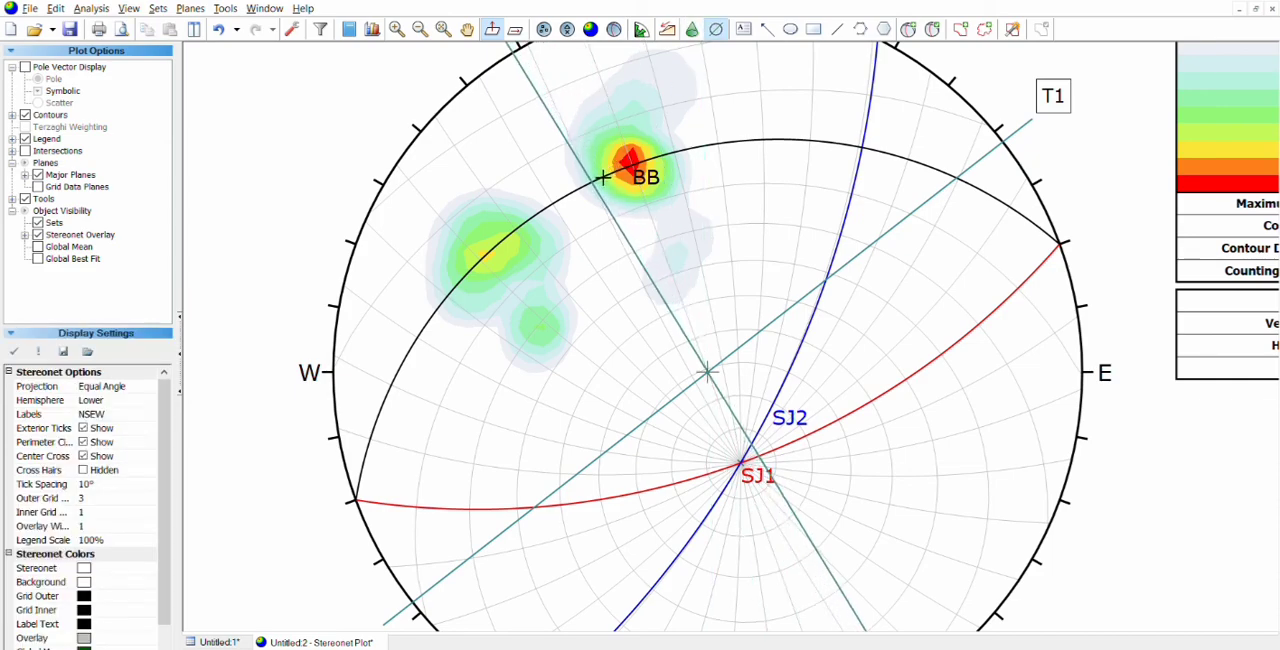
{"action": "left_click", "coordinate": [603, 178]}
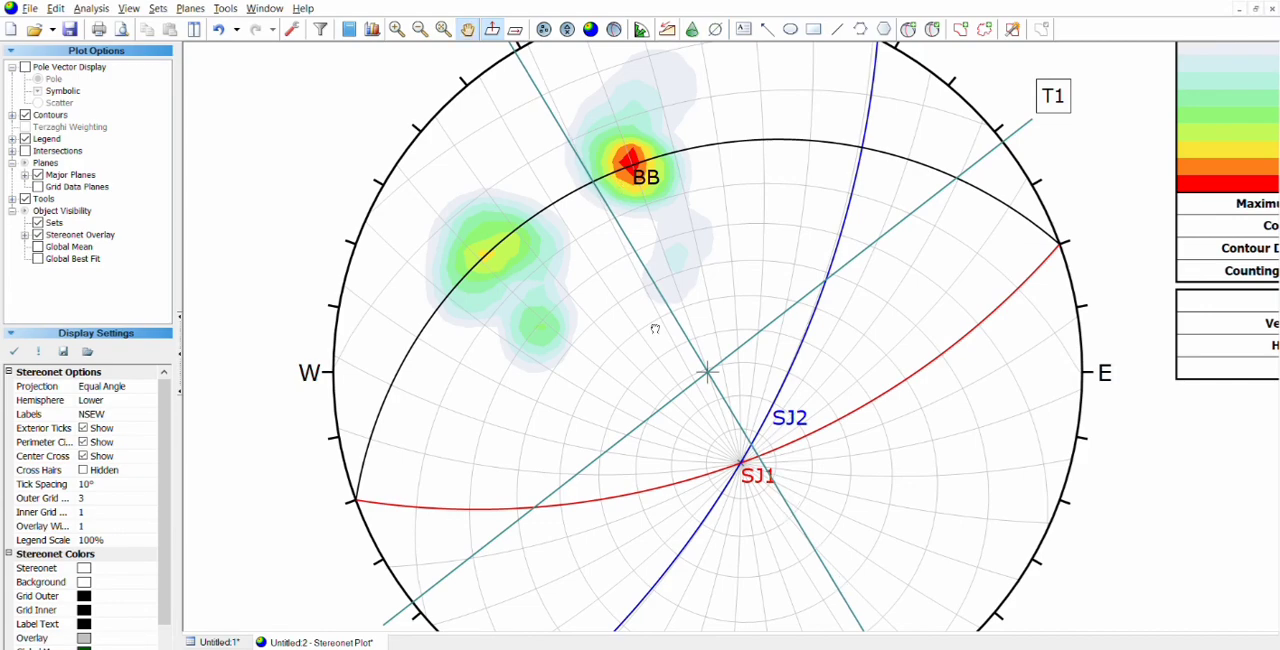
{"action": "left_click_drag", "start_coordinate": [655, 329], "coordinate": [657, 342]}
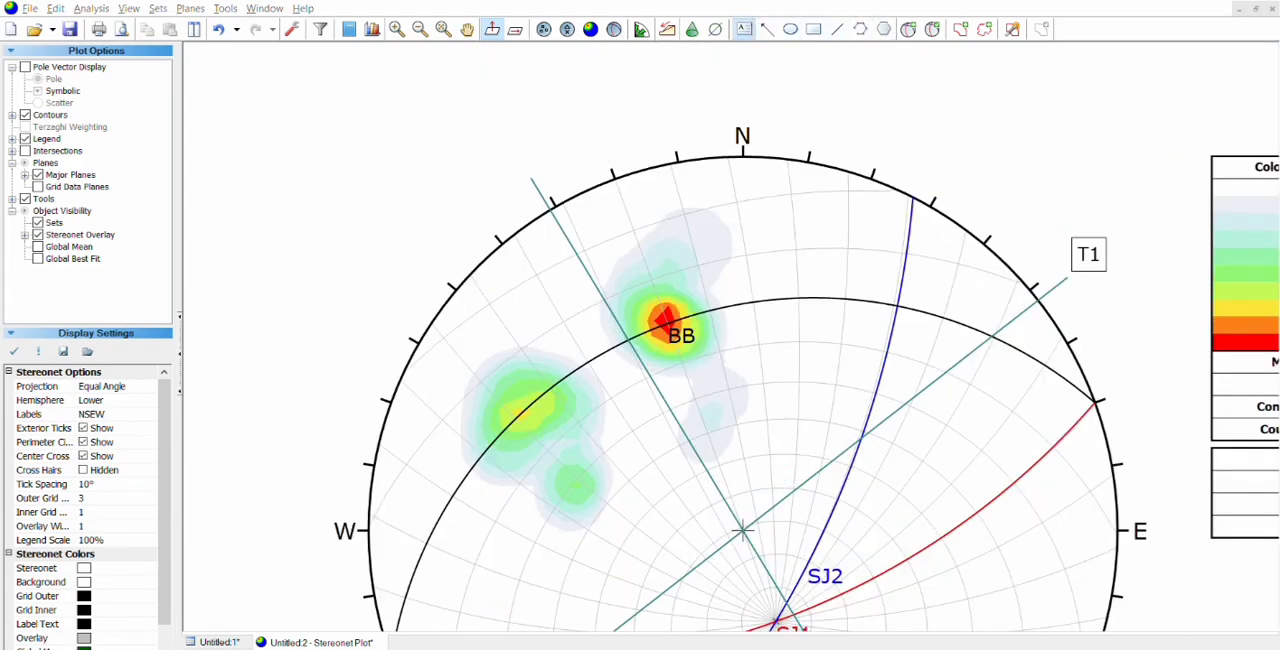
{"action": "left_click", "coordinate": [527, 145]}
{"action": "left_click", "coordinate": [528, 150]}
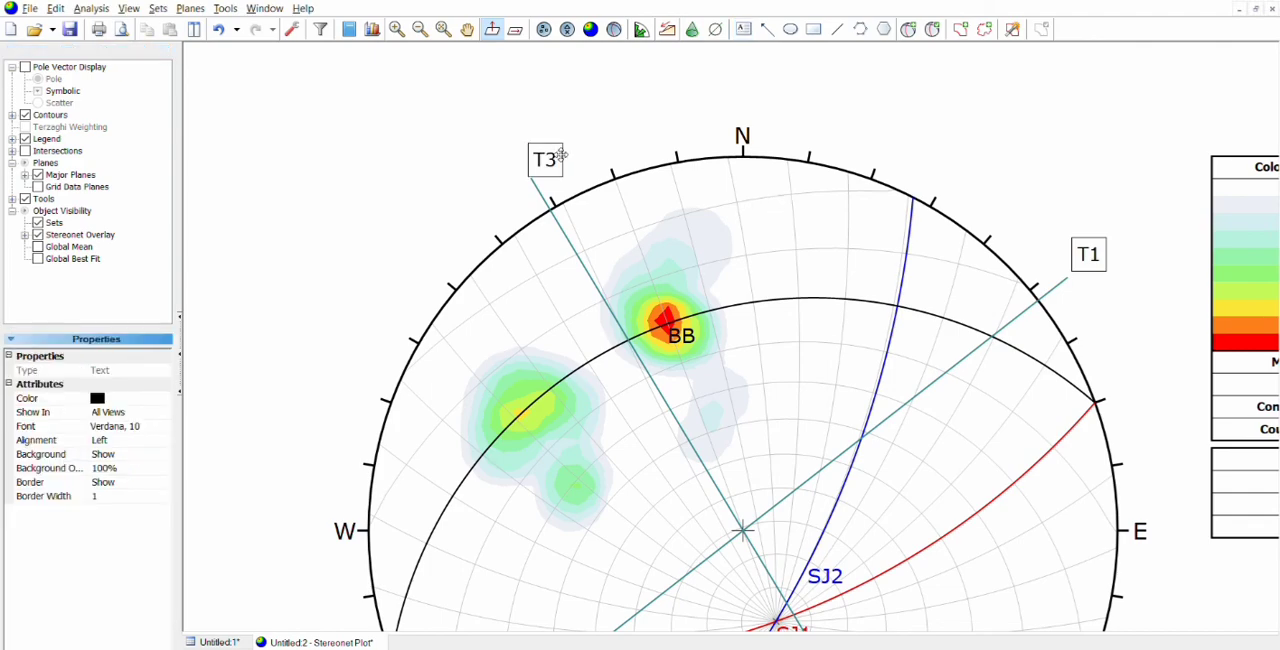
{"action": "left_click_drag", "start_coordinate": [547, 157], "coordinate": [523, 152]}
Step: Draw a trend line through the centre and the intersection of planes SJ1 and SJ2
{"action": "left_click_drag", "start_coordinate": [780, 402], "coordinate": [736, 235]}
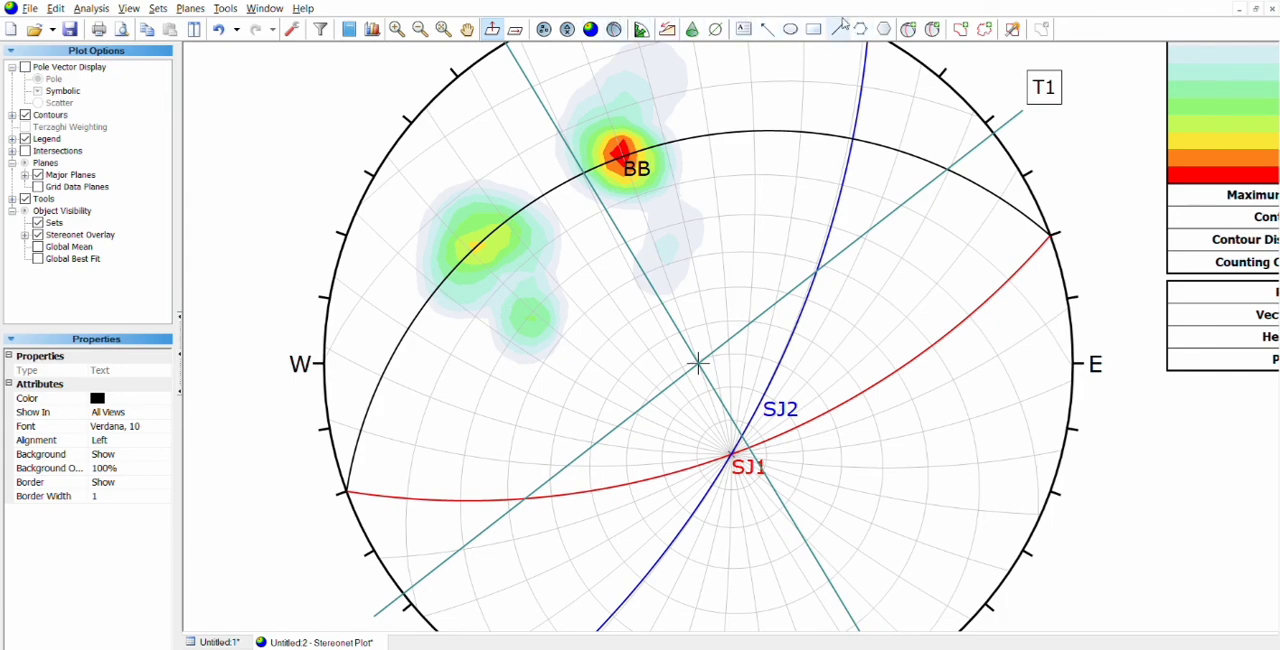
{"action": "left_click", "coordinate": [716, 29]}
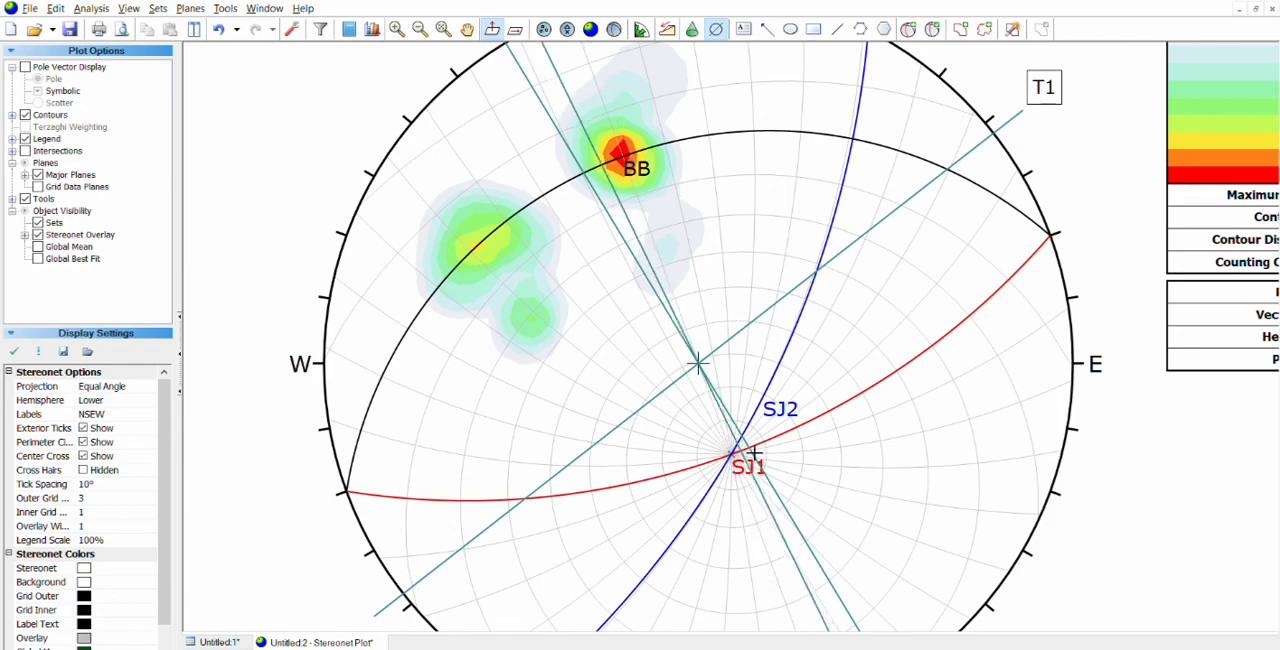
{"action": "scroll", "coordinate": [743, 450], "scroll_direction": "up", "scroll_amount": 1}
{"action": "scroll", "coordinate": [743, 450], "scroll_direction": "up", "scroll_amount": 2}
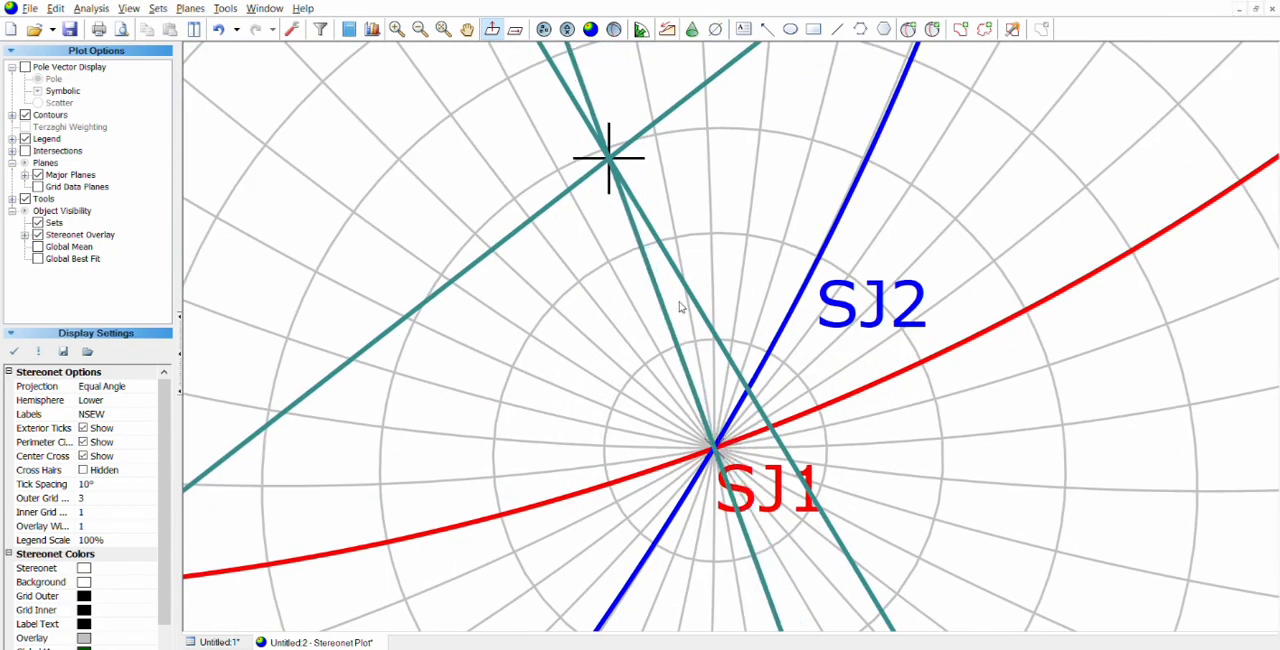
{"action": "scroll", "coordinate": [739, 447], "scroll_direction": "down", "scroll_amount": 3}
{"action": "left_click_drag", "start_coordinate": [739, 447], "coordinate": [681, 352]}
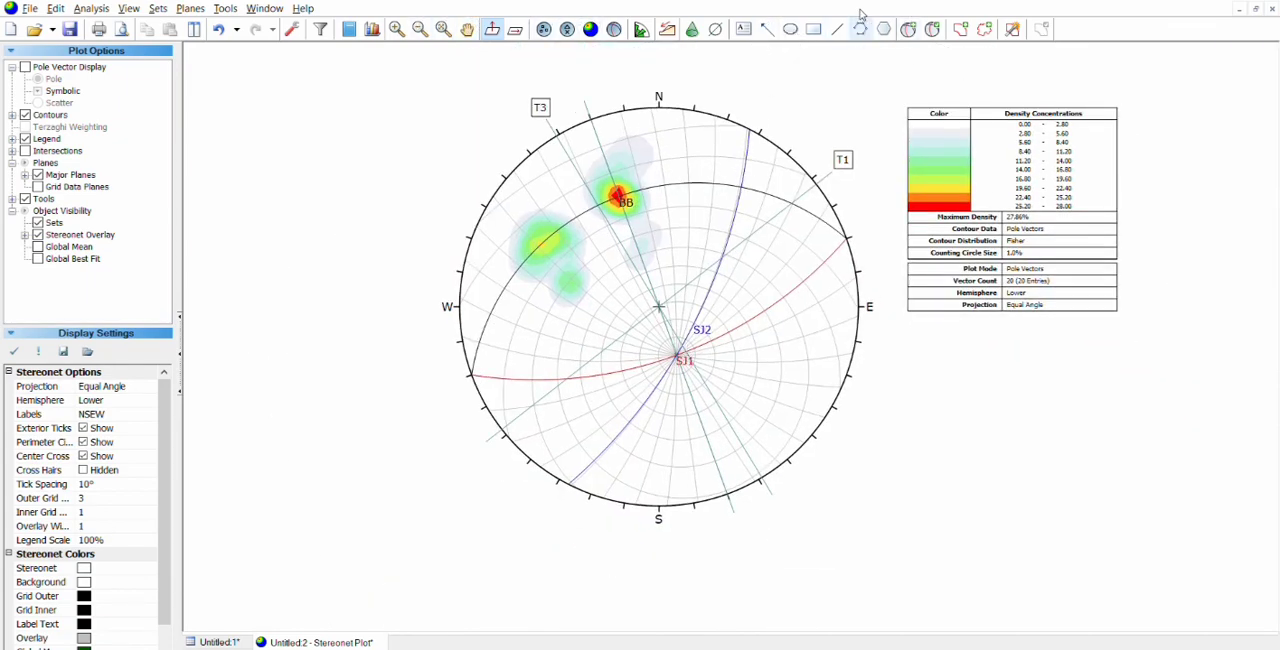
Step: Add a text label T2 at the southern end of the line through the SJ1/SJ2 intersection
{"action": "left_click", "coordinate": [744, 29]}
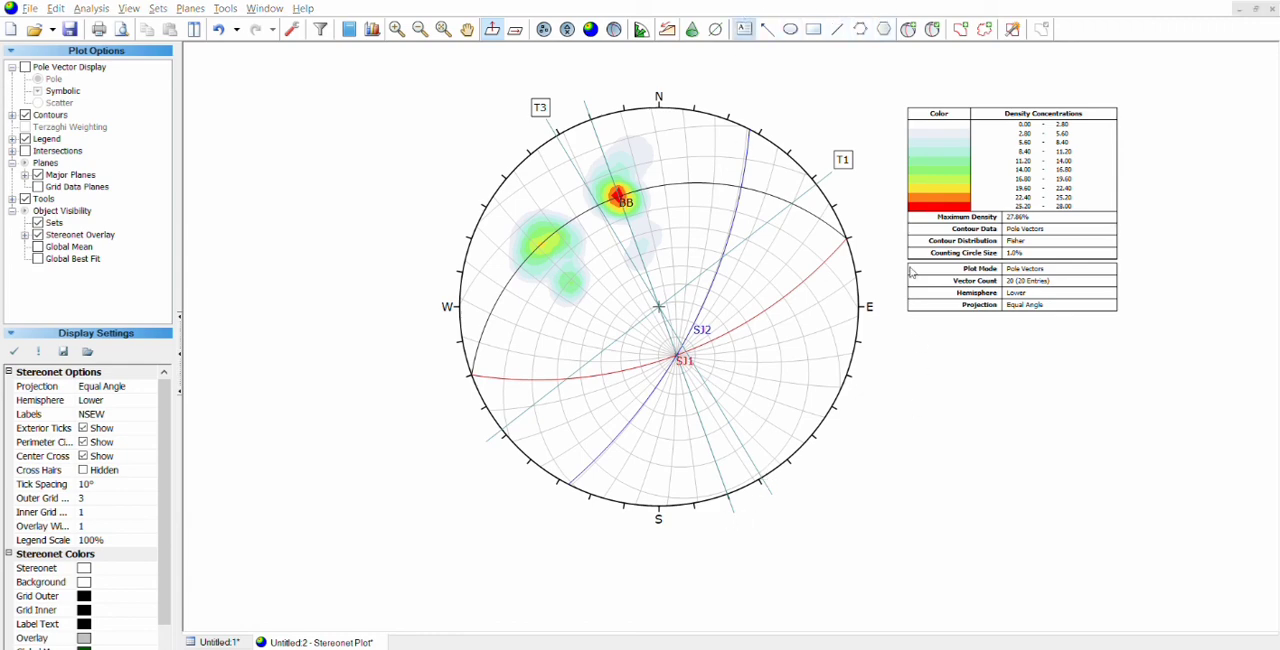
{"action": "left_click", "coordinate": [798, 209]}
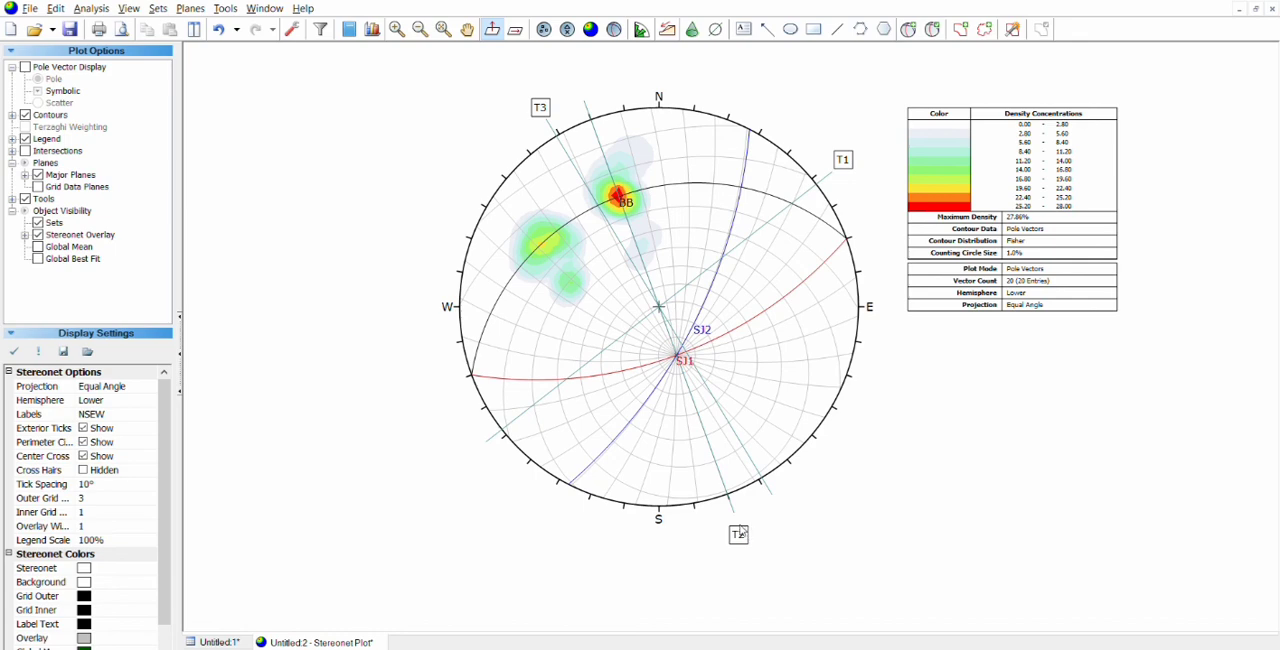
{"action": "left_click_drag", "start_coordinate": [742, 534], "coordinate": [745, 524]}
{"action": "left_click", "coordinate": [843, 455]}
Step: Add a plane named RJ running steeply north-northwest to south-southeast through the intersection of planes SJ1 and SJ2
{"action": "left_click_drag", "start_coordinate": [812, 410], "coordinate": [842, 402]}
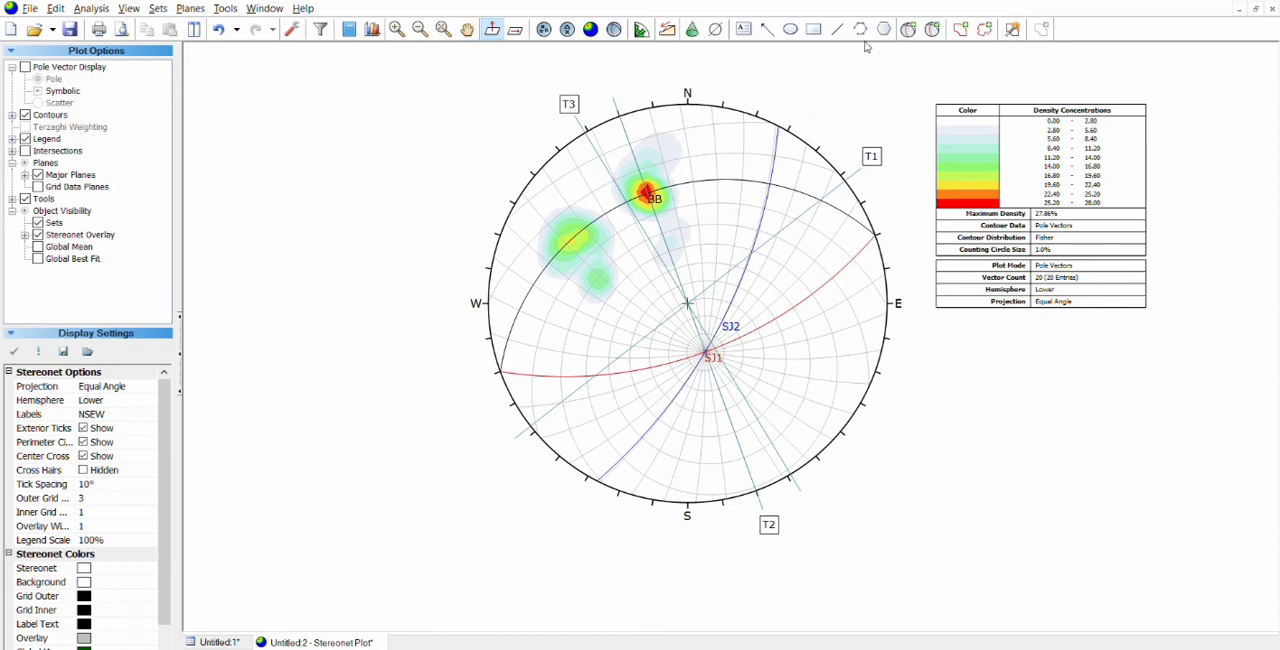
{"action": "left_click", "coordinate": [908, 29]}
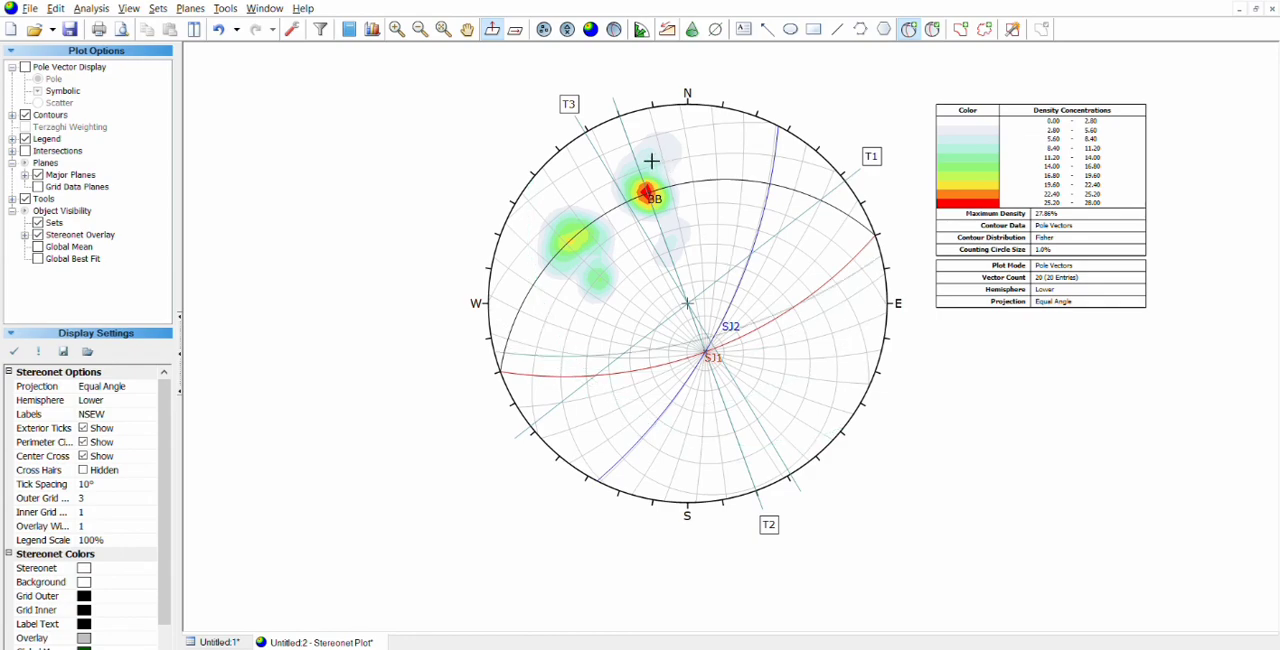
{"action": "scroll", "coordinate": [629, 180], "scroll_direction": "up", "scroll_amount": 1}
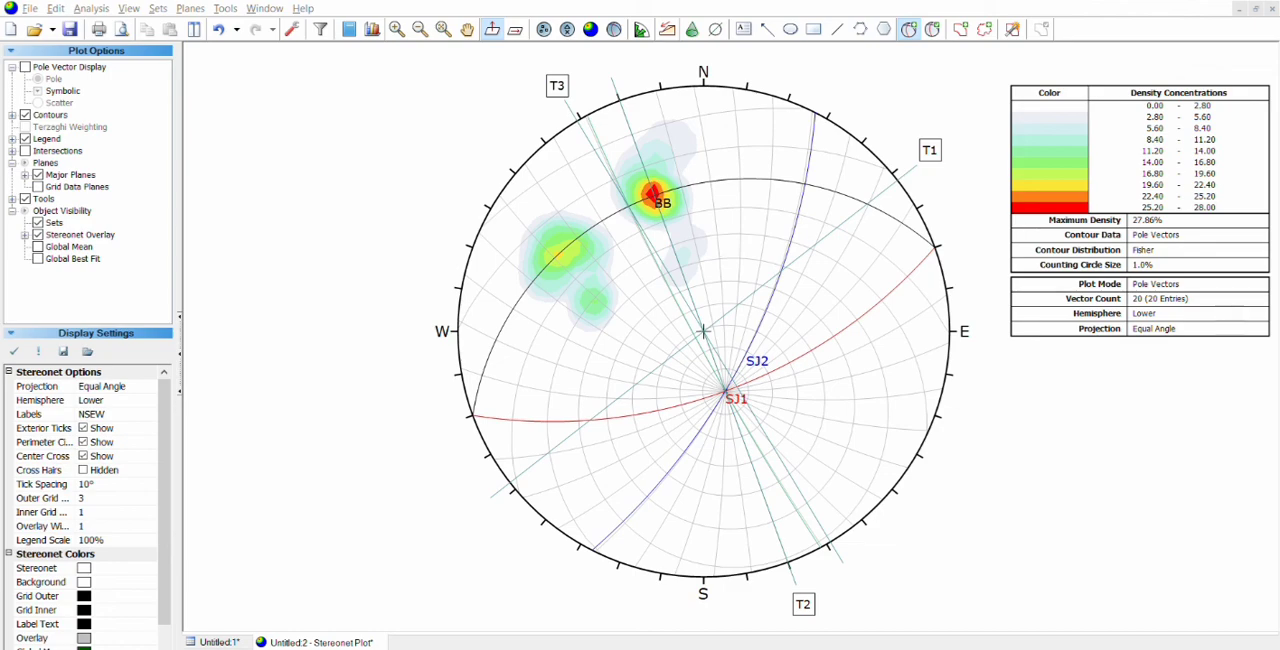
{"action": "left_click", "coordinate": [698, 383]}
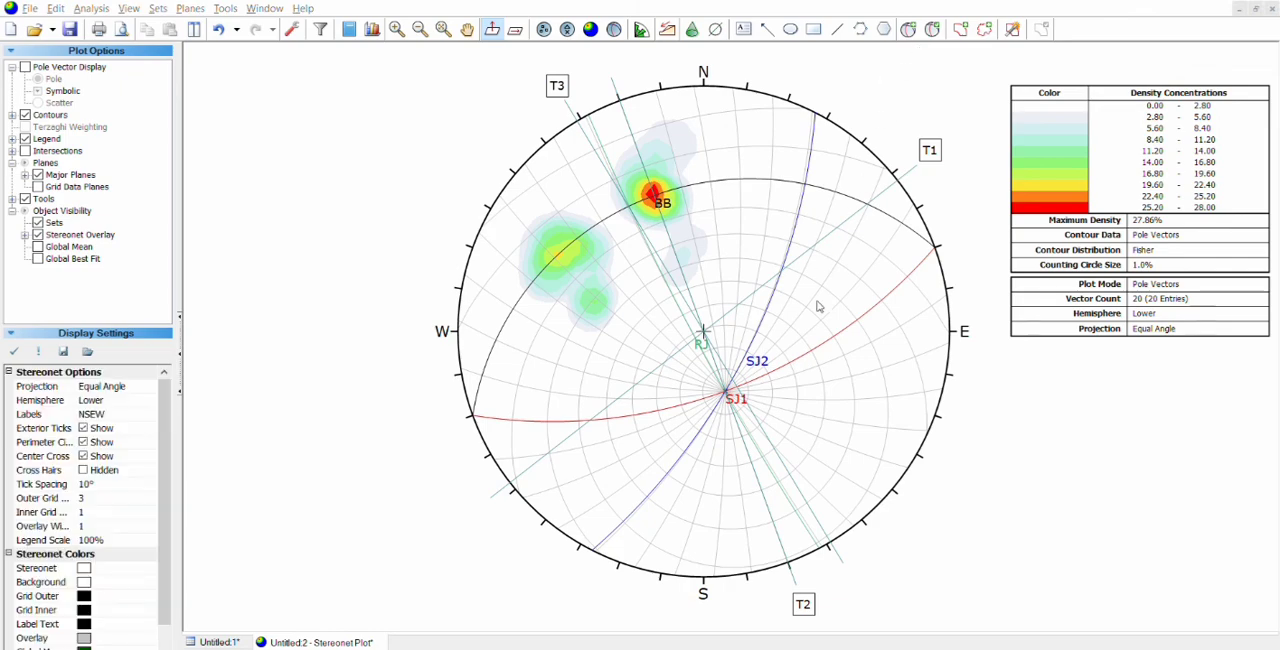
Step: Undo the colour change made to plane SJ1 and colour plane RJ purple
{"action": "left_click", "coordinate": [818, 381]}
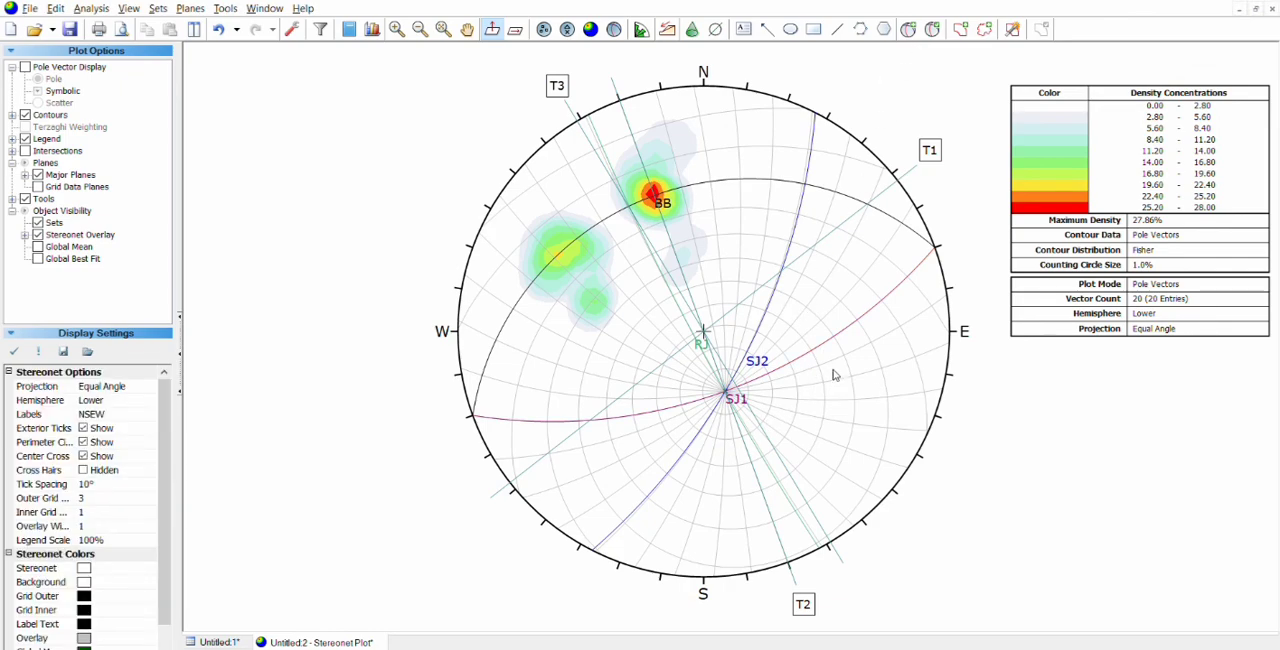
{"action": "key", "text": "ctrl+z"}
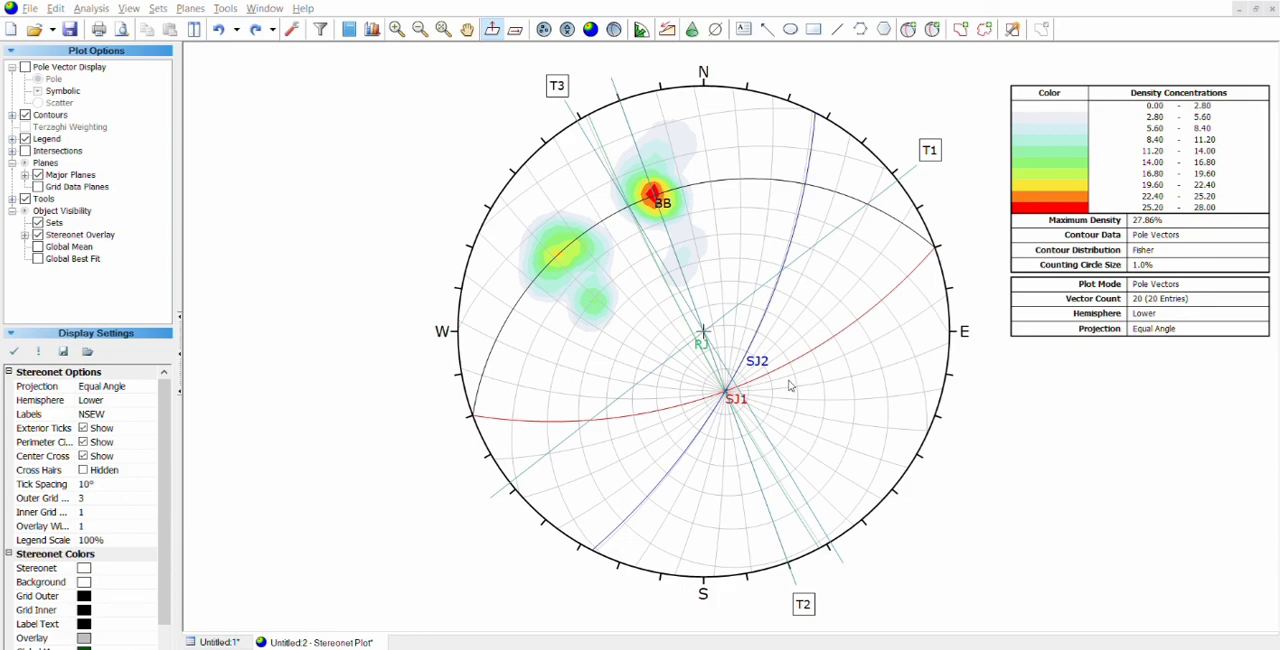
{"action": "key", "text": "ctrl+y"}
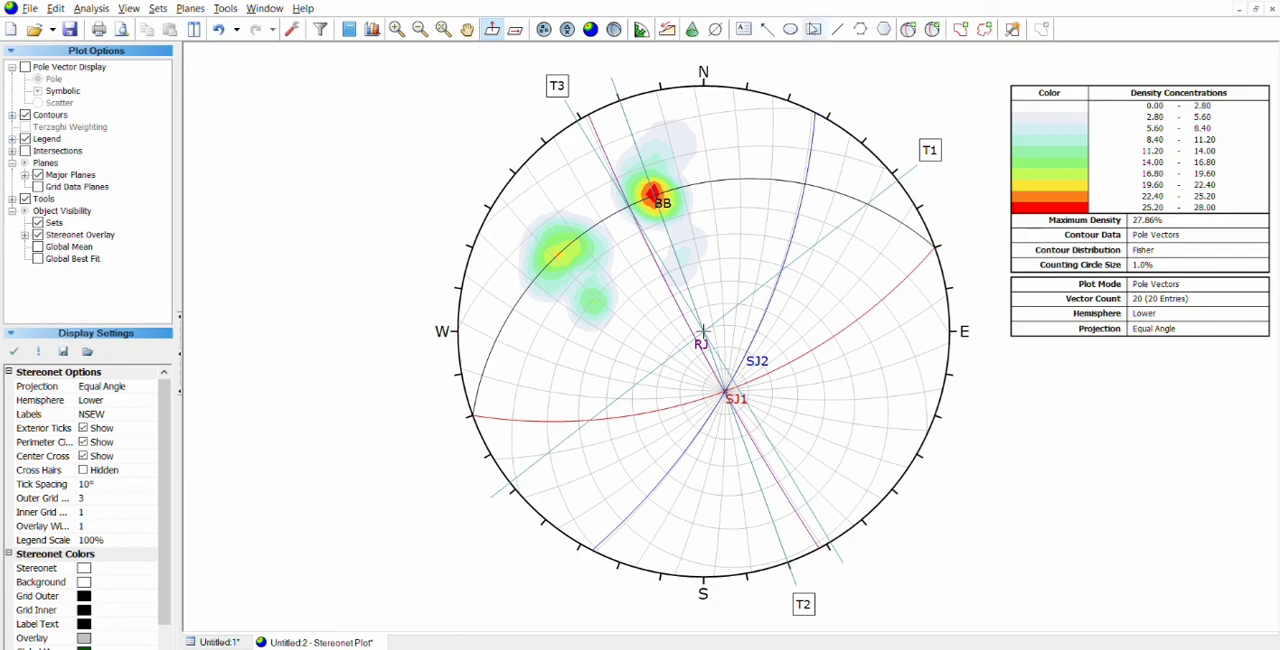
Step: Add a plane named EJ with its pole on plane BB between the two main concentrations, and colour it yellow
{"action": "left_click", "coordinate": [909, 22]}
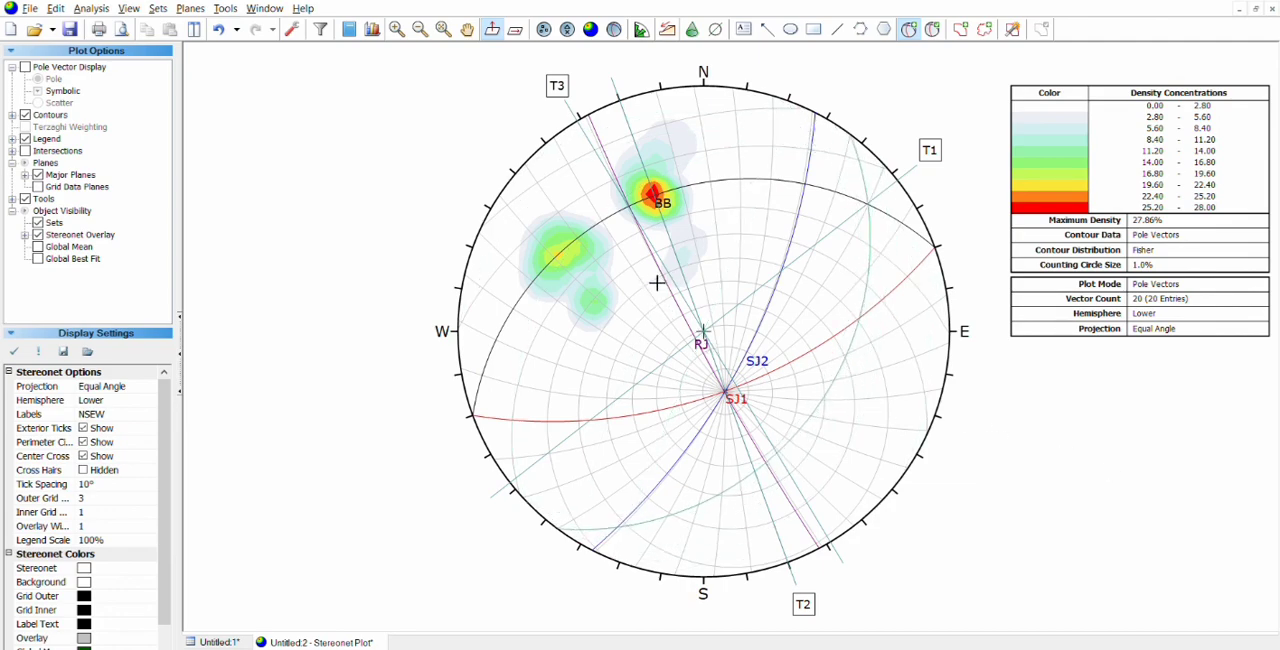
{"action": "left_click", "coordinate": [613, 214]}
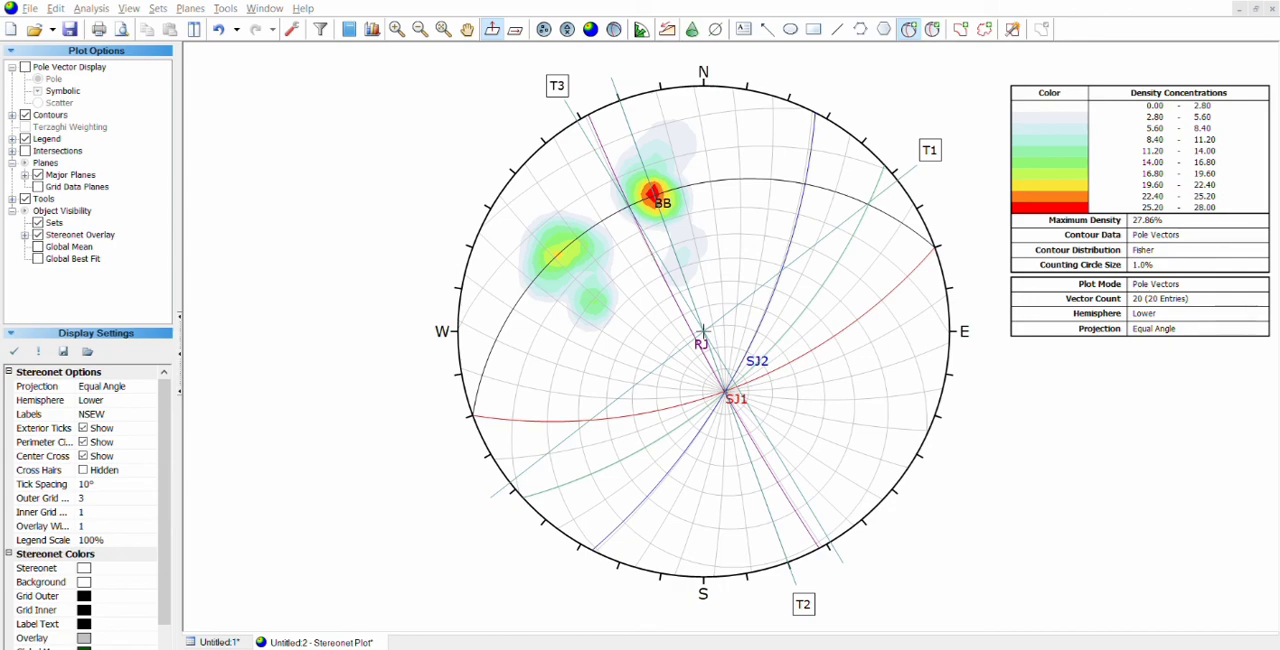
{"action": "left_click", "coordinate": [682, 388]}
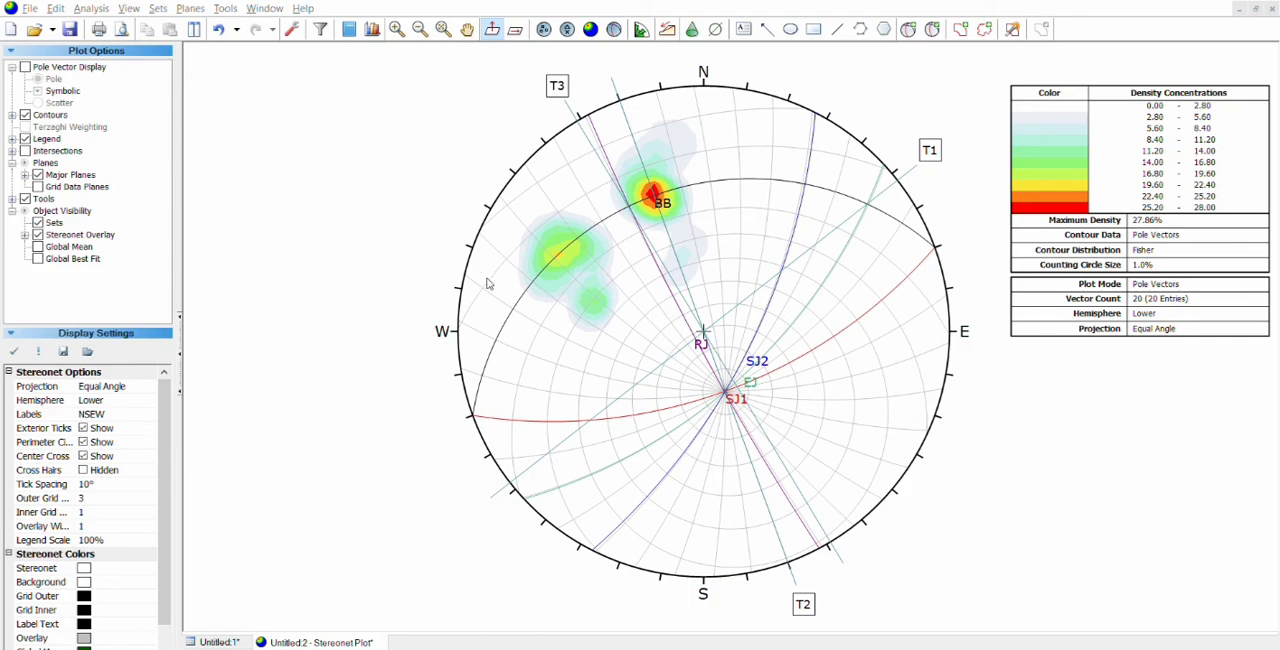
{"action": "left_click", "coordinate": [765, 389]}
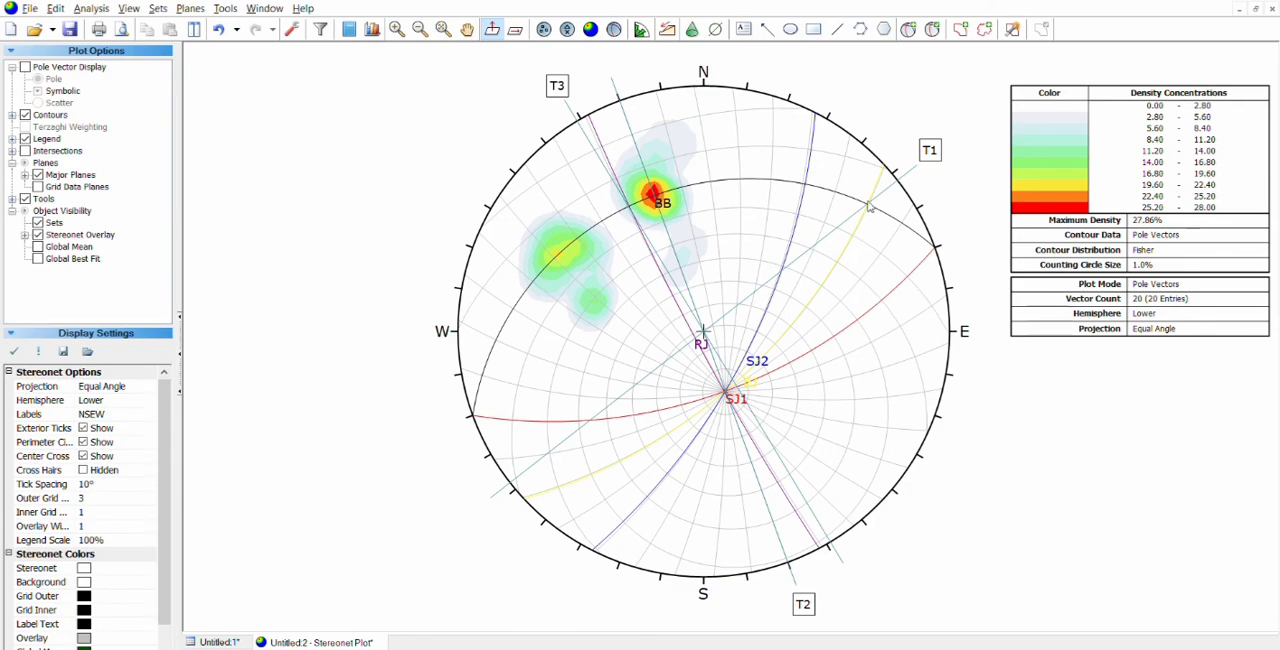
Step: Examine closely the T1, T2 and T3 axes and the intersections of planes BB, SJ1, SJ2, RJ and EJ on the stereonet
{"action": "scroll", "coordinate": [868, 192], "scroll_direction": "up", "scroll_amount": 2}
{"action": "scroll", "coordinate": [868, 192], "scroll_direction": "up", "scroll_amount": 1}
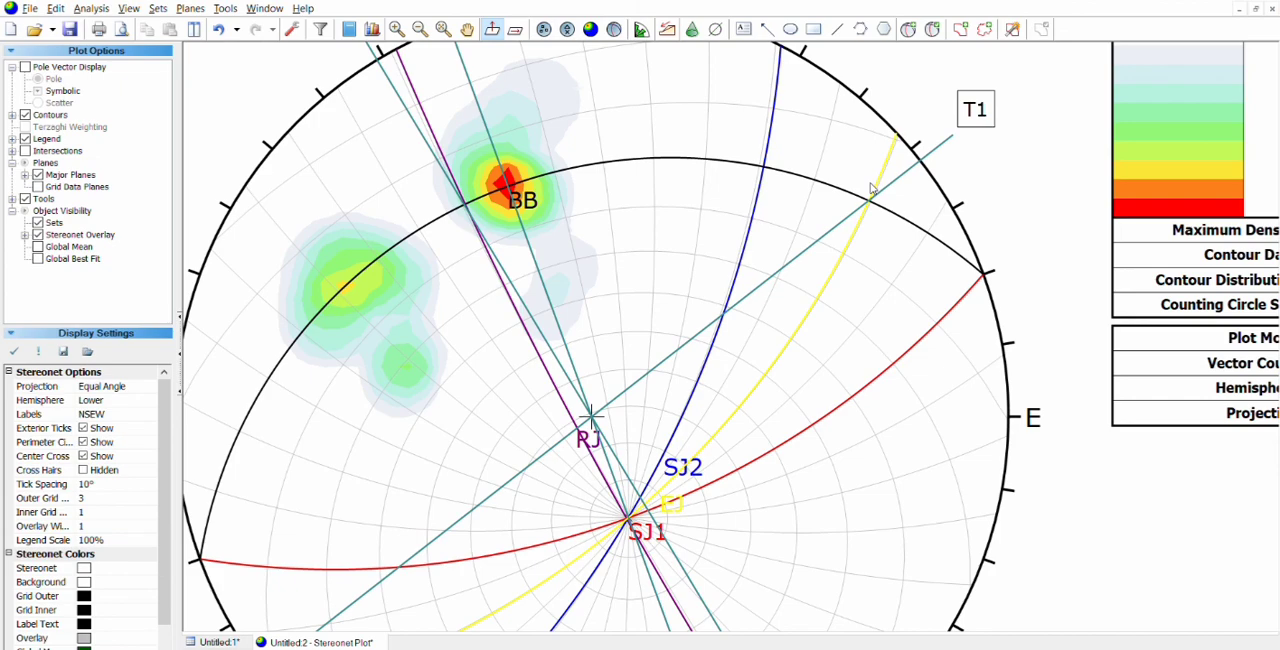
{"action": "left_click_drag", "start_coordinate": [739, 179], "coordinate": [845, 369]}
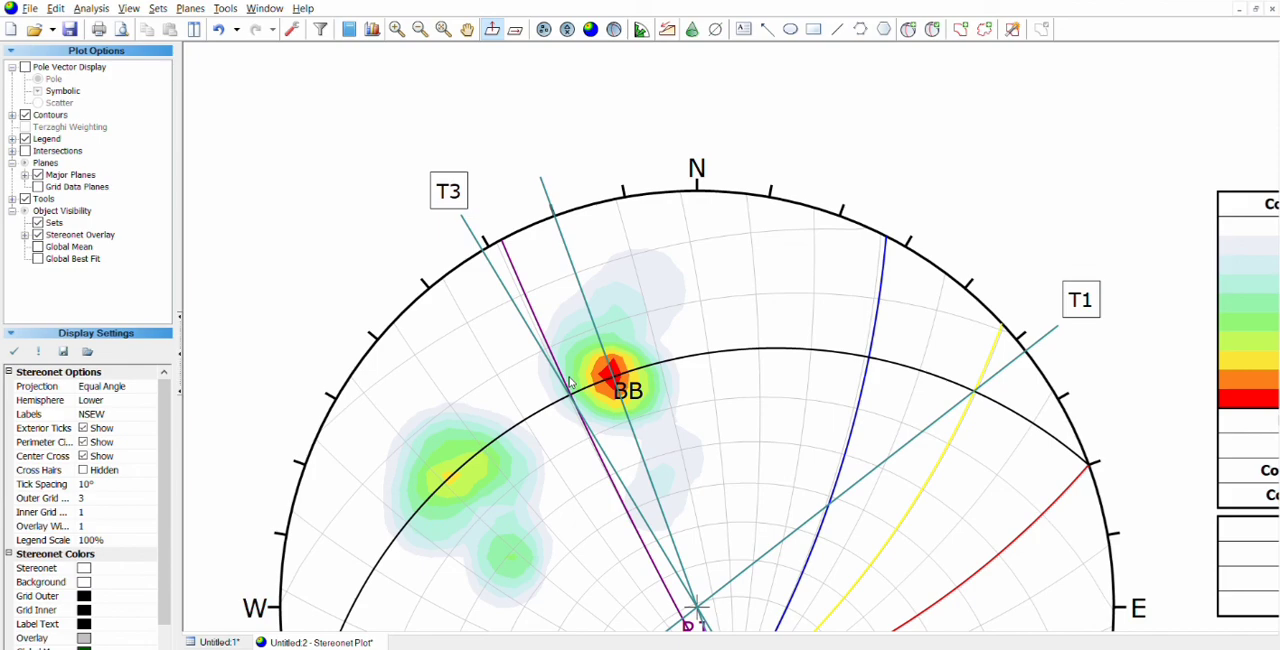
{"action": "left_click_drag", "start_coordinate": [569, 383], "coordinate": [494, 126]}
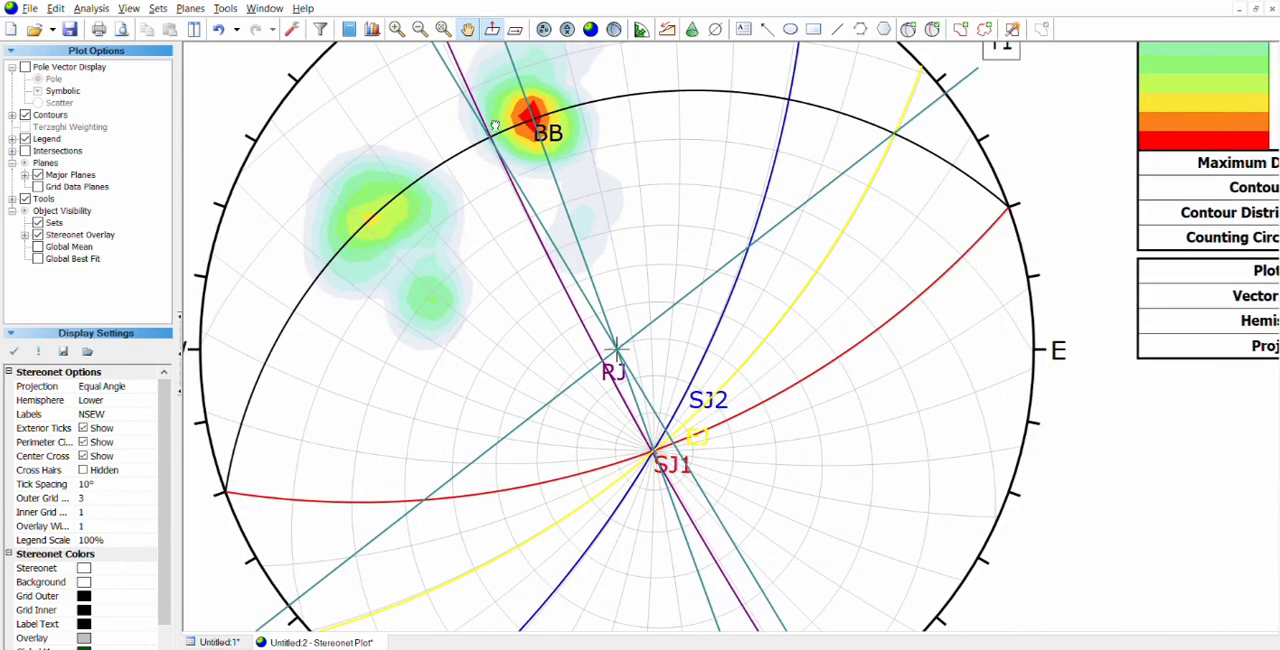
{"action": "left_click_drag", "start_coordinate": [611, 349], "coordinate": [591, 232]}
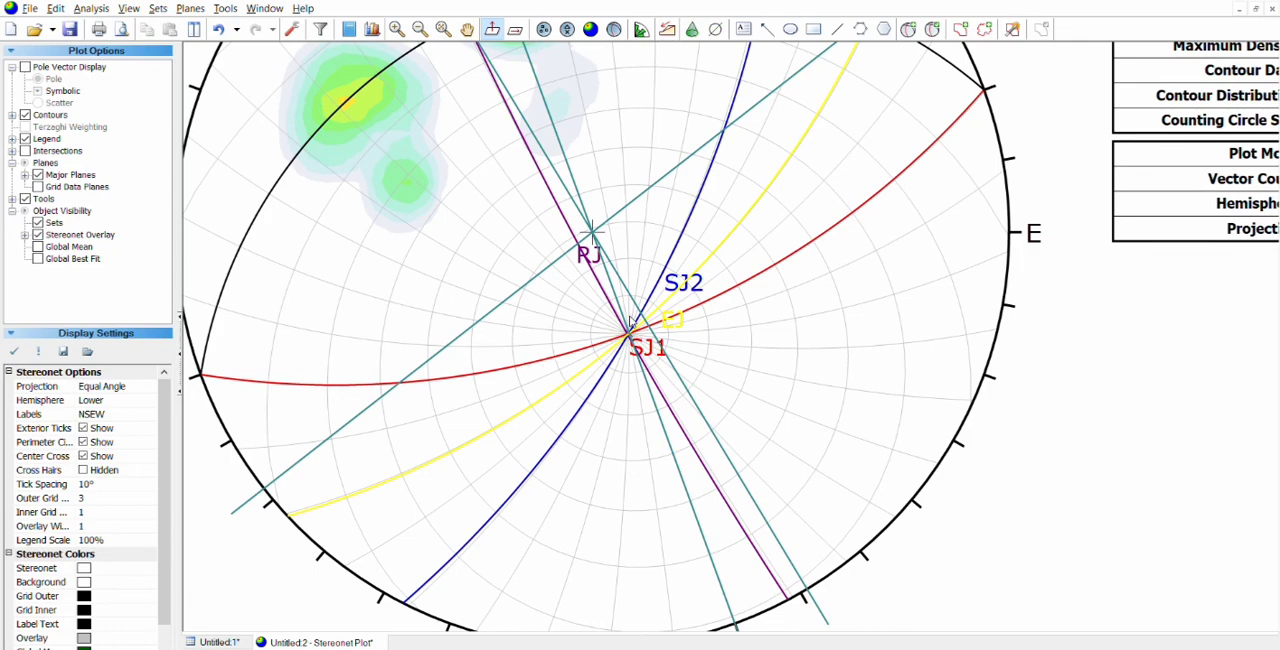
{"action": "scroll", "coordinate": [630, 322], "scroll_direction": "down", "scroll_amount": 3}
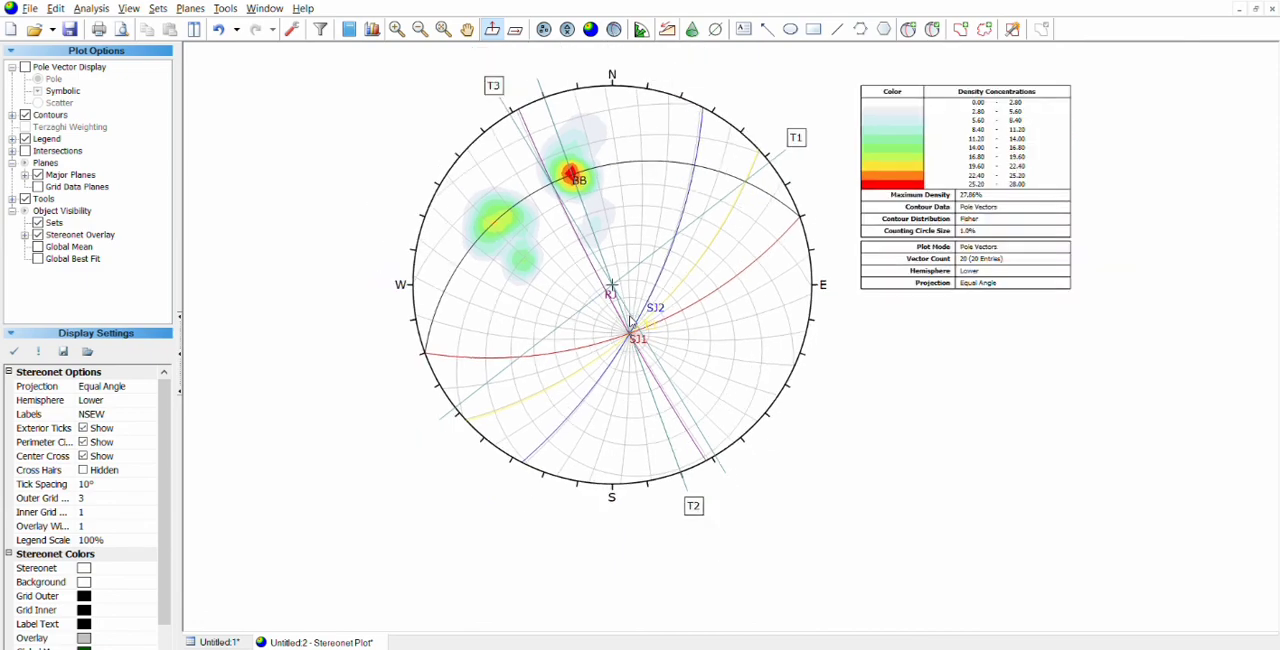
{"action": "left_click_drag", "start_coordinate": [631, 321], "coordinate": [621, 356]}
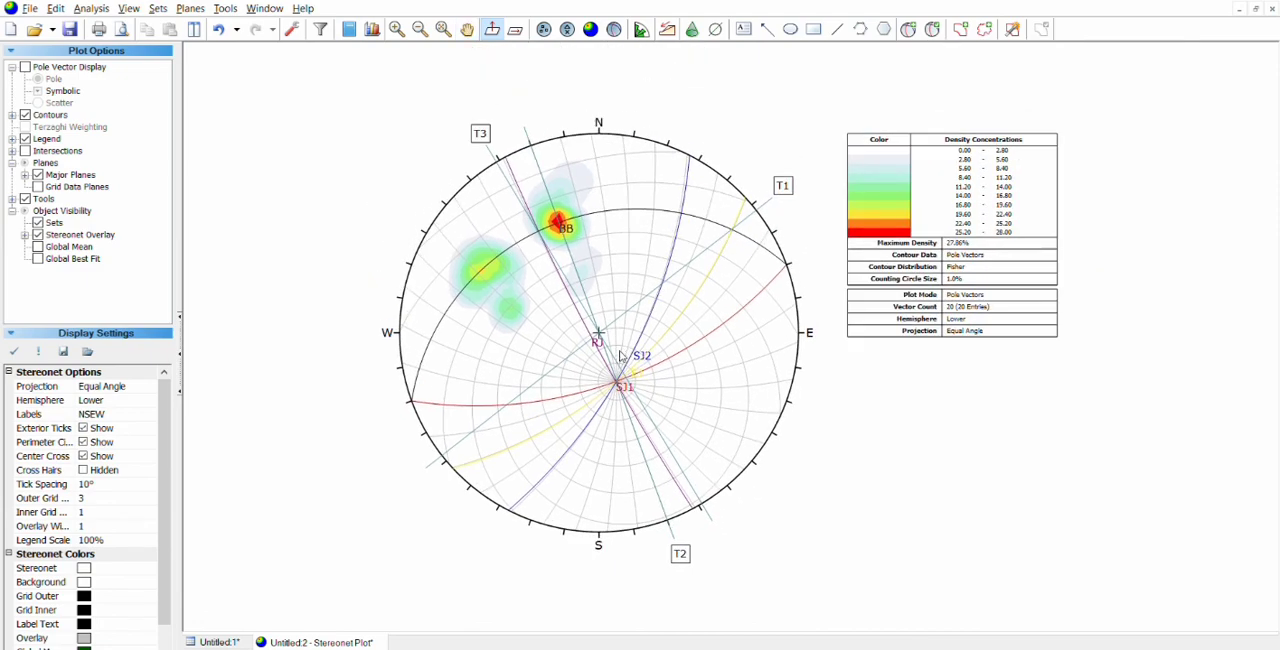